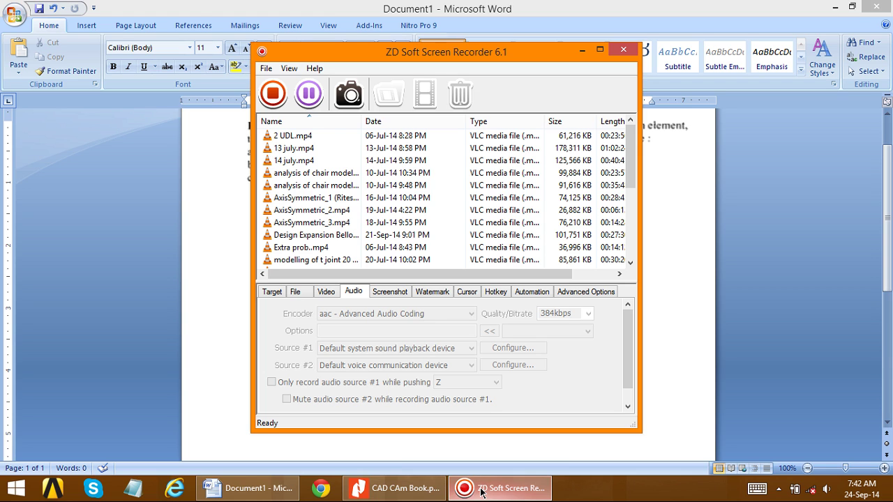
Step: Show the four bar truss problem in Word and start the ANSYS Mechanical APDL Product Launcher
{"action": "left_click", "coordinate": [247, 488]}
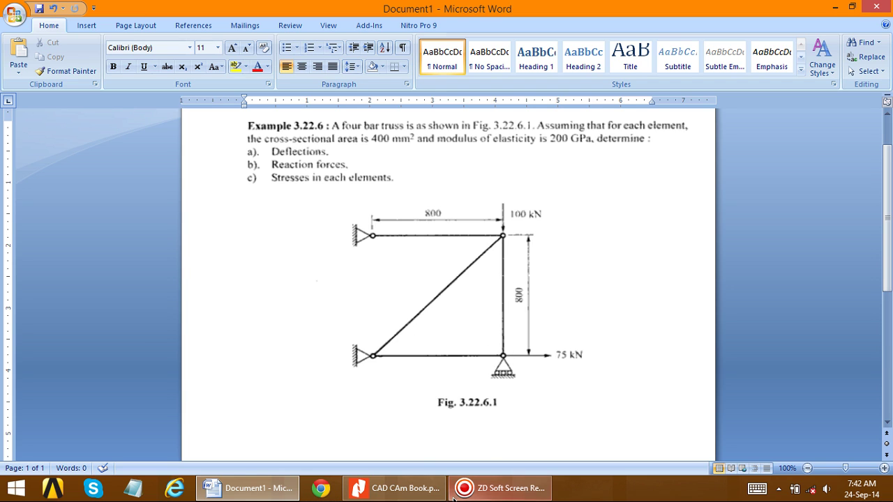
{"action": "left_click", "coordinate": [52, 488]}
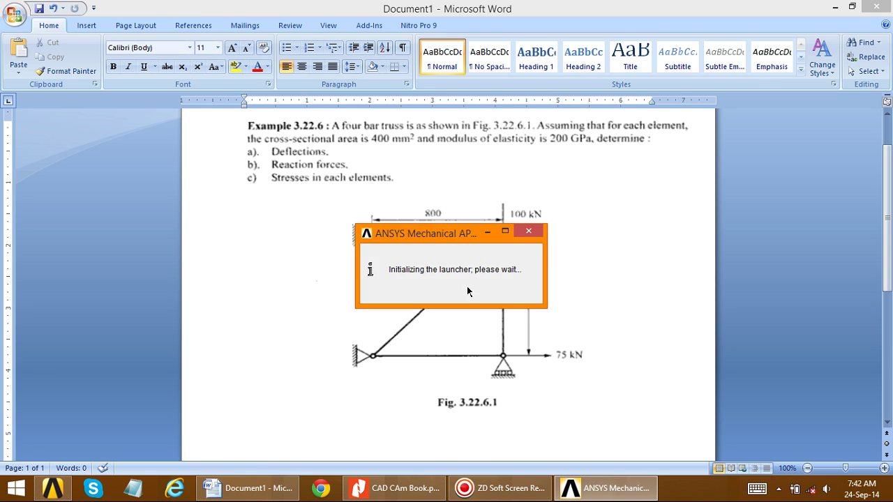
{"action": "left_click", "coordinate": [836, 7]}
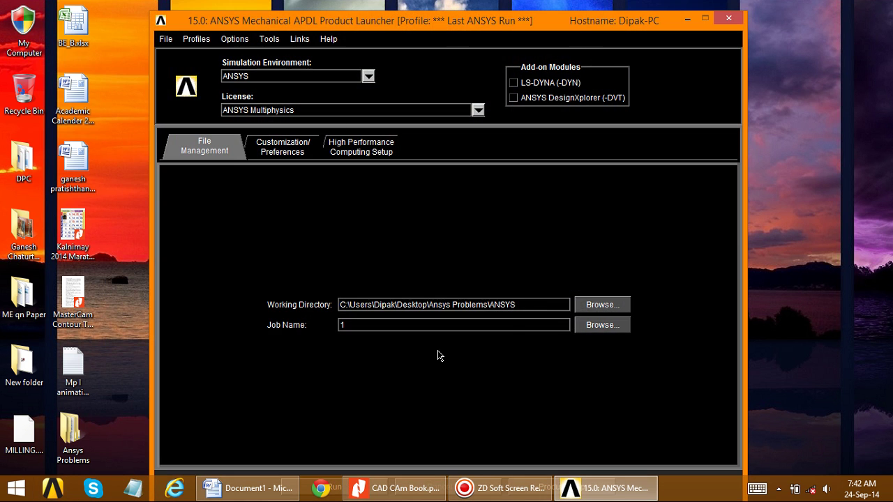
Step: Run ANSYS Multiphysics with the existing working directory and job name, and maximize the session window
{"action": "left_click", "coordinate": [524, 305]}
{"action": "left_click_drag", "start_coordinate": [407, 31], "coordinate": [431, 17]}
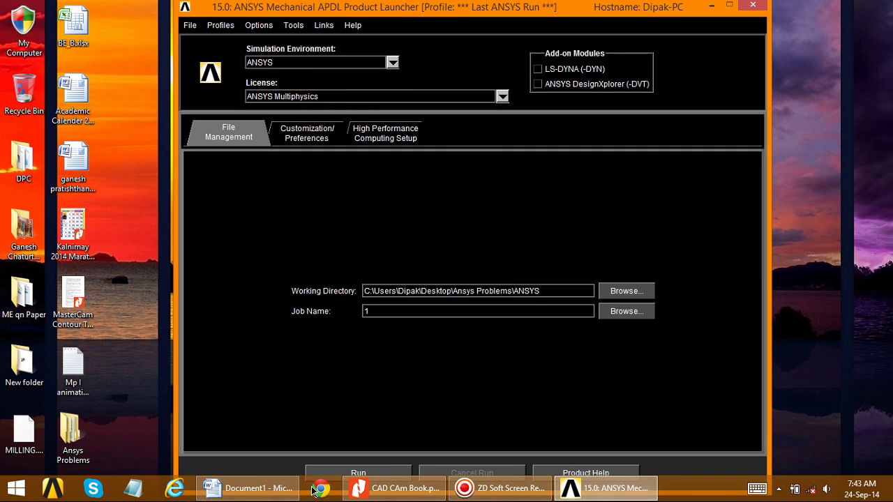
{"action": "left_click", "coordinate": [357, 473]}
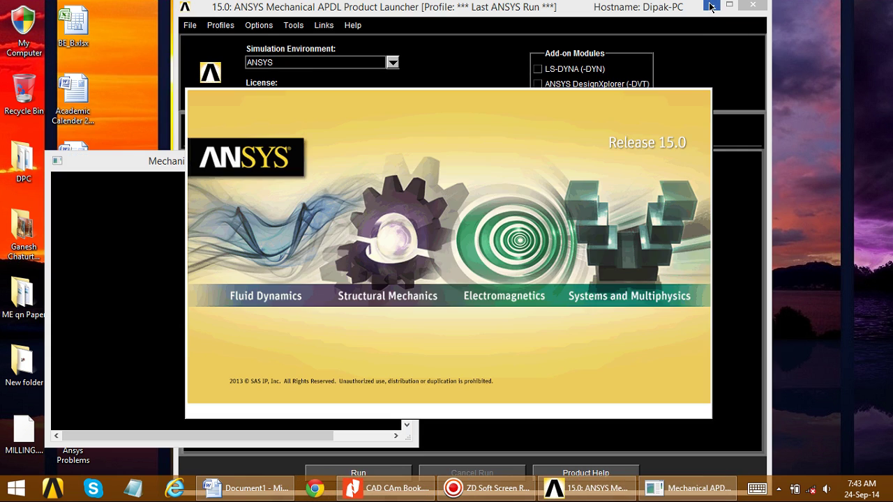
{"action": "left_click", "coordinate": [710, 7]}
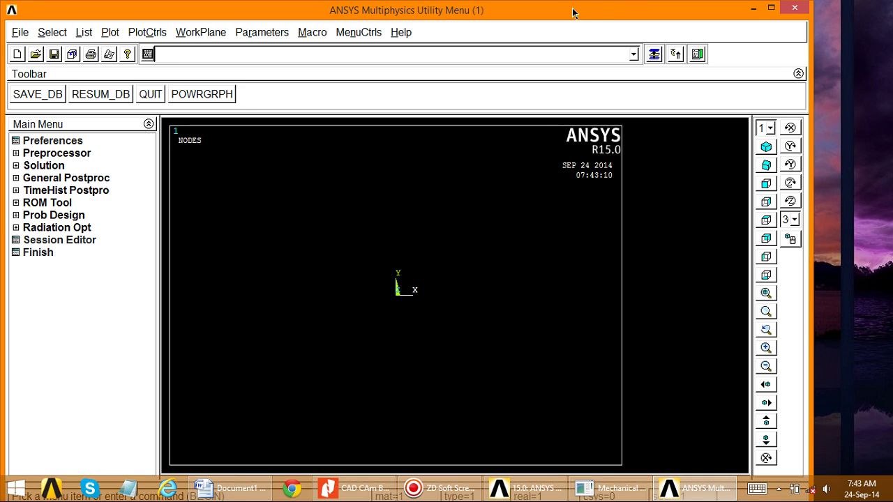
{"action": "double_click", "coordinate": [574, 10]}
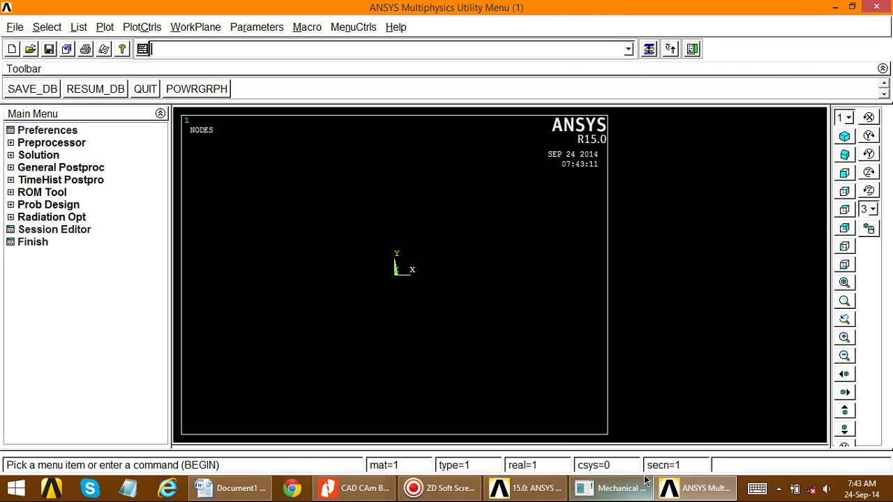
Step: Consult the truss figure in Word and create keypoint 1 at (0, 0) in the active coordinate system of ANSYS
{"action": "left_click", "coordinate": [230, 489]}
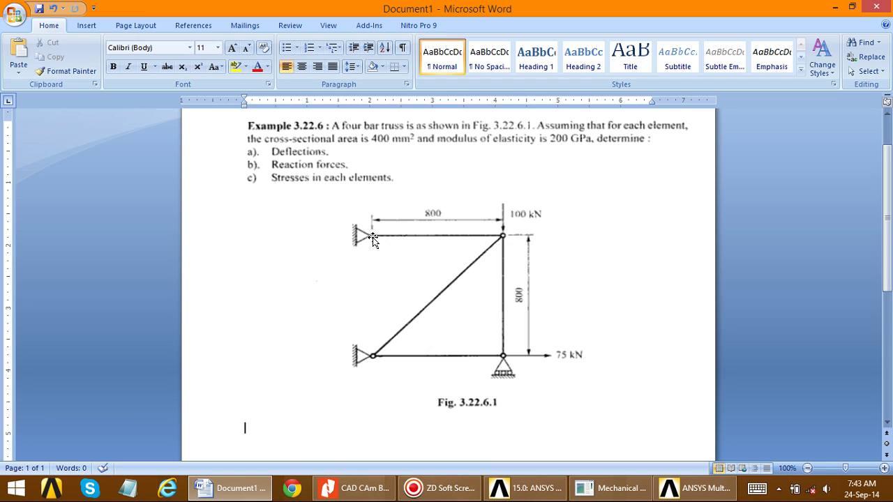
{"action": "left_click", "coordinate": [835, 8]}
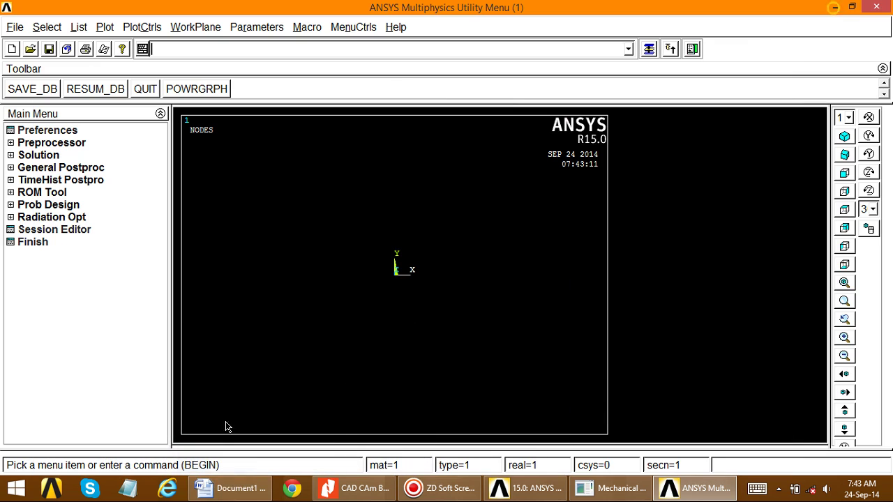
{"action": "left_click", "coordinate": [14, 145]}
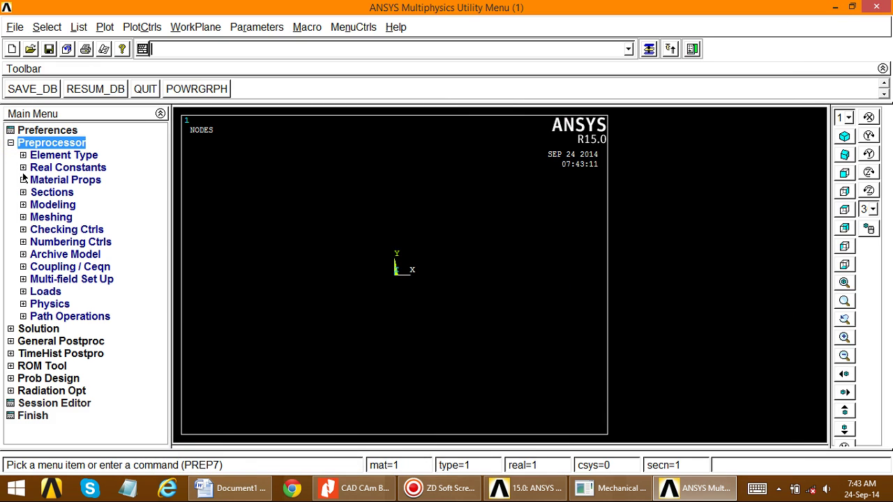
{"action": "left_click", "coordinate": [32, 205]}
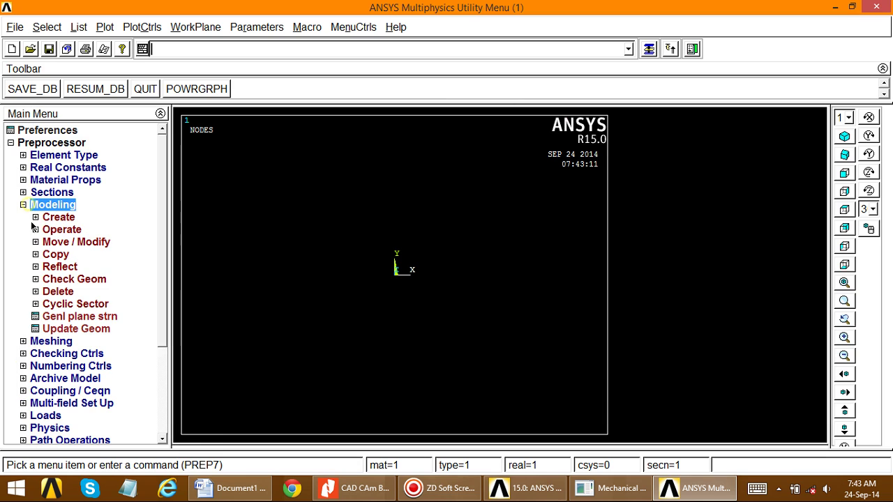
{"action": "left_click", "coordinate": [41, 217]}
{"action": "left_click", "coordinate": [50, 230]}
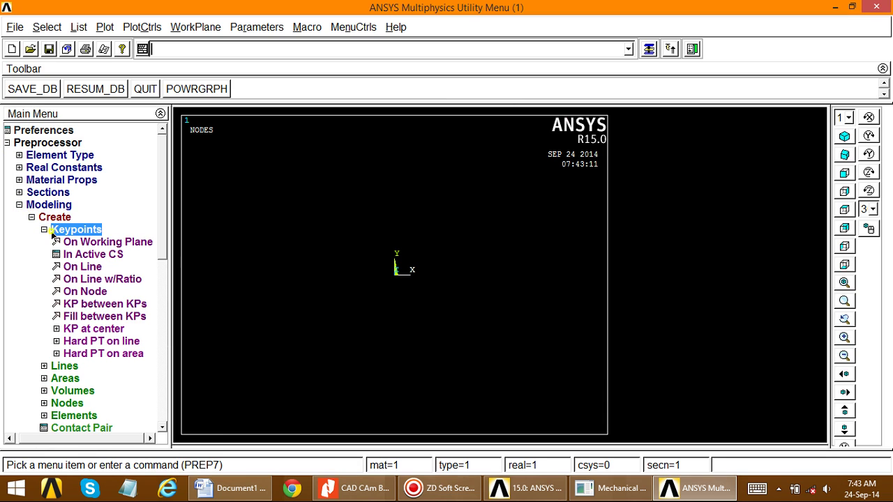
{"action": "left_click", "coordinate": [89, 255]}
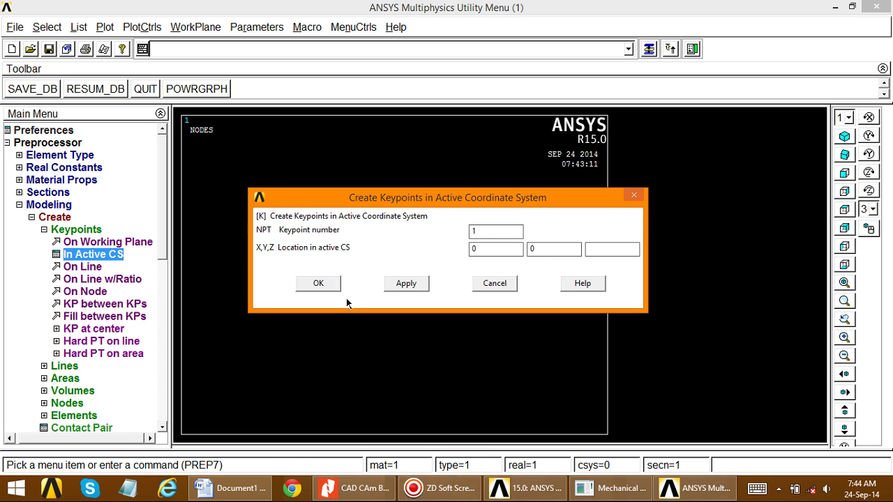
{"action": "left_click", "coordinate": [411, 286]}
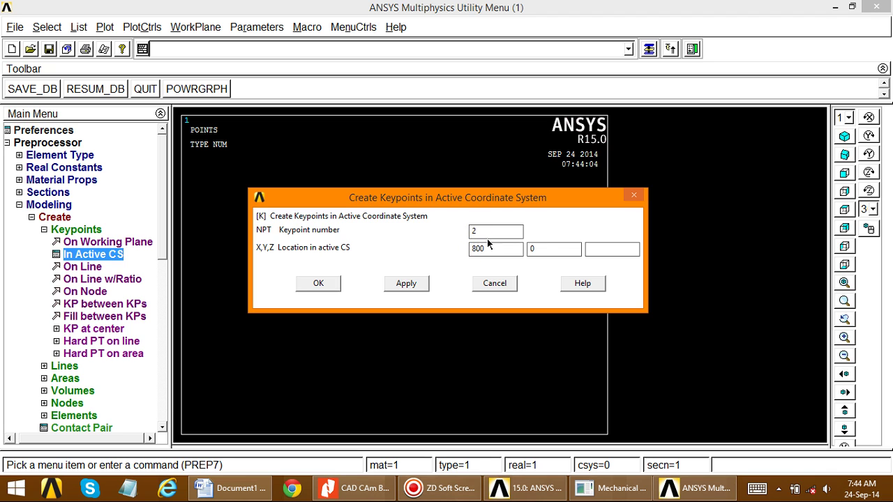
Step: Create keypoint 2 at (800, 0), keypoint 3 at (800, 800) and keypoint 4 at (0, 800)
{"action": "left_click", "coordinate": [542, 250]}
{"action": "left_click", "coordinate": [406, 284]}
{"action": "double_click", "coordinate": [498, 247]}
{"action": "double_click", "coordinate": [546, 249]}
{"action": "left_click", "coordinate": [407, 284]}
{"action": "double_click", "coordinate": [490, 250]}
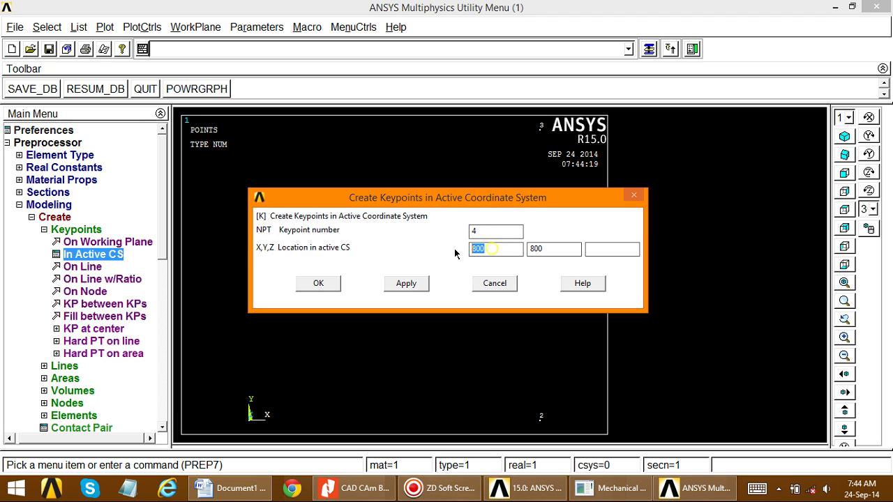
{"action": "type", "text": "0"}
{"action": "left_click", "coordinate": [318, 282]}
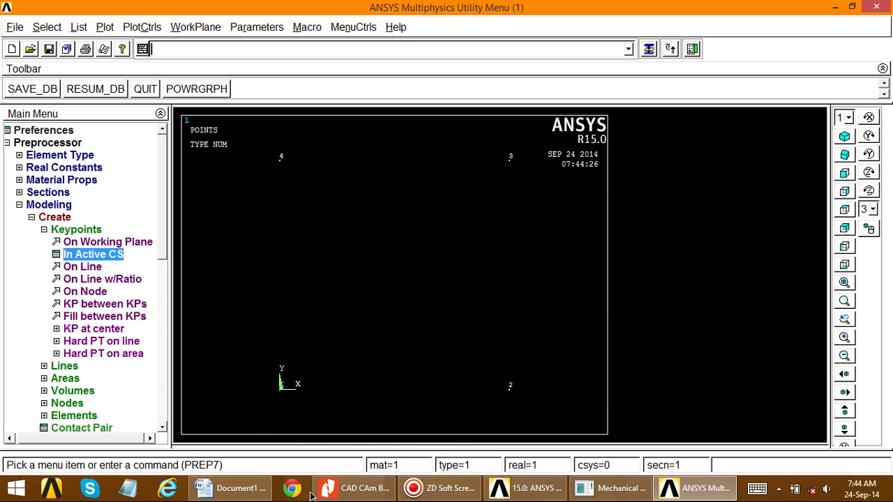
Step: Compare with the truss figure in Word and create a straight line between keypoints 1 and 2 in ANSYS
{"action": "left_click", "coordinate": [234, 488]}
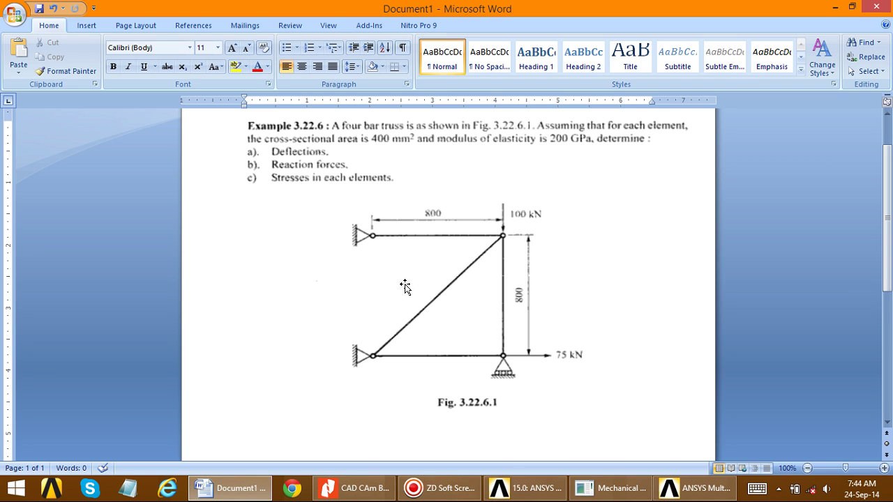
{"action": "left_click", "coordinate": [240, 492]}
{"action": "left_click", "coordinate": [35, 218]}
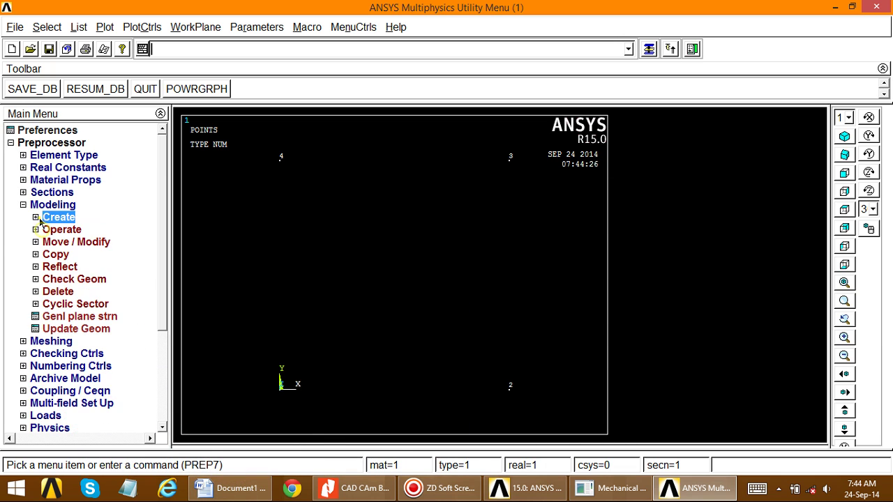
{"action": "left_click", "coordinate": [35, 218]}
{"action": "left_click", "coordinate": [47, 242]}
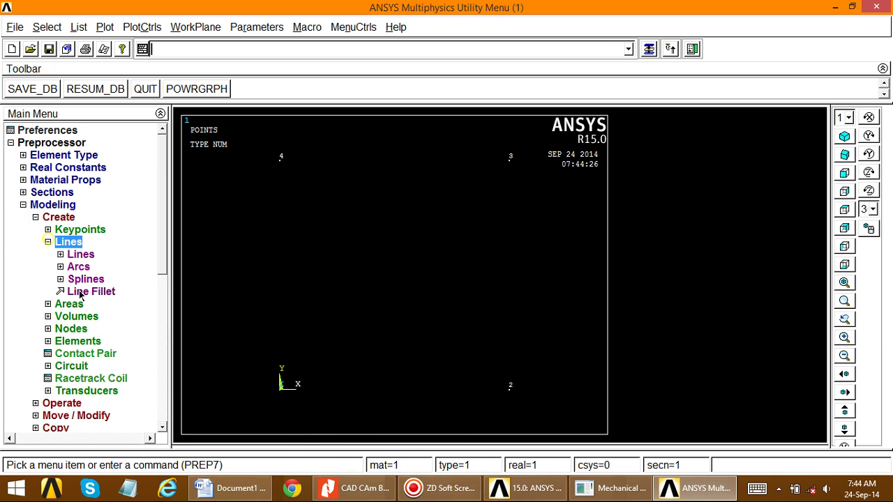
{"action": "left_click", "coordinate": [60, 255]}
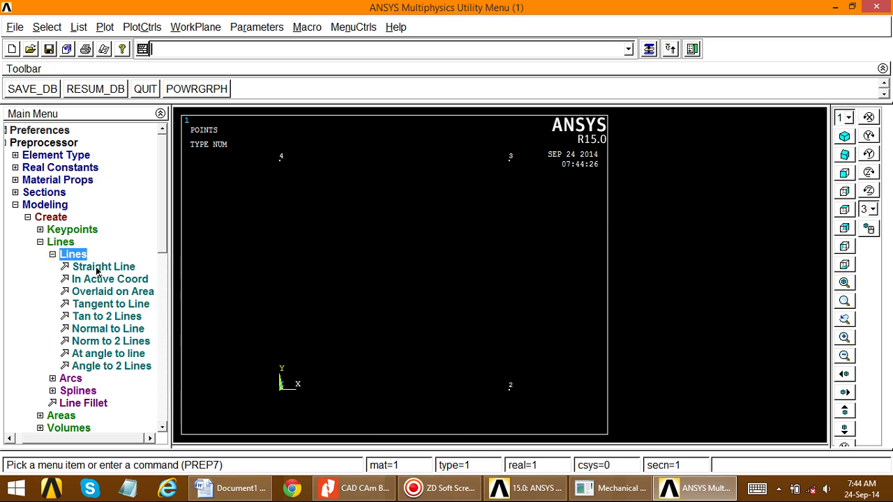
{"action": "left_click", "coordinate": [98, 268]}
{"action": "left_click", "coordinate": [284, 399]}
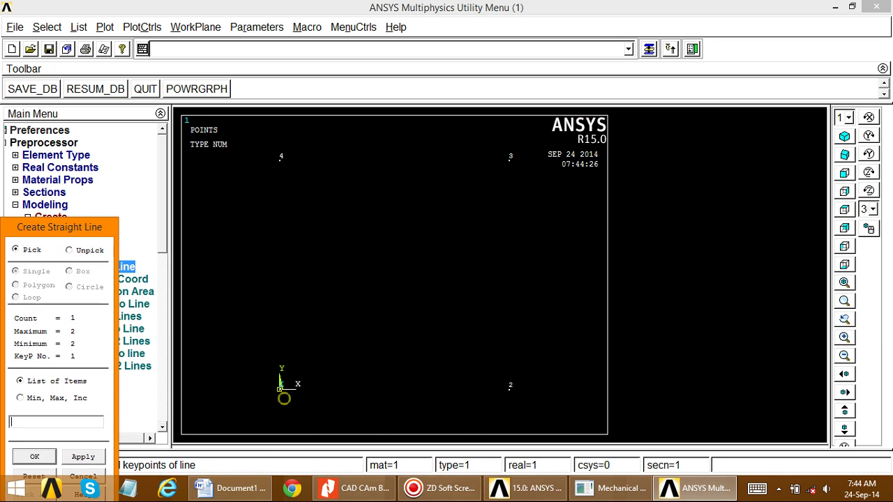
{"action": "left_click", "coordinate": [490, 396]}
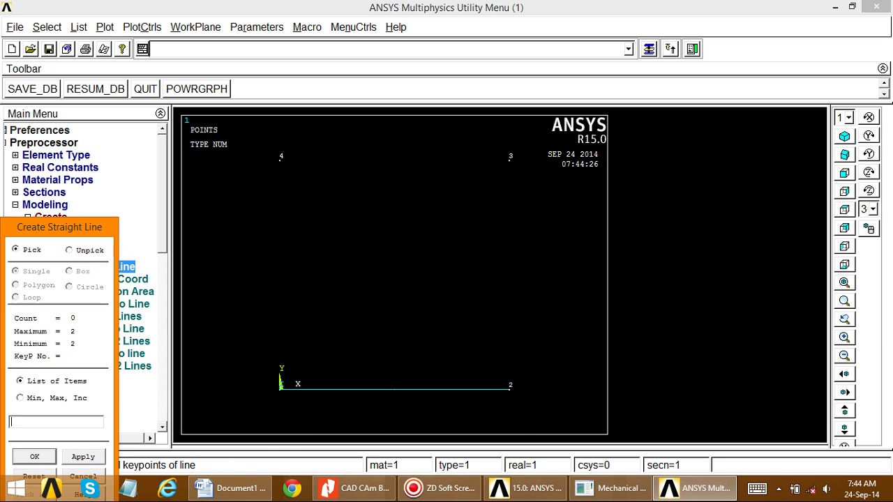
Step: Create straight lines joining keypoints 2 and 3, 1 and 3, and 3 and 4, and collapse the modeling commands
{"action": "left_click", "coordinate": [513, 392]}
{"action": "left_click", "coordinate": [515, 178]}
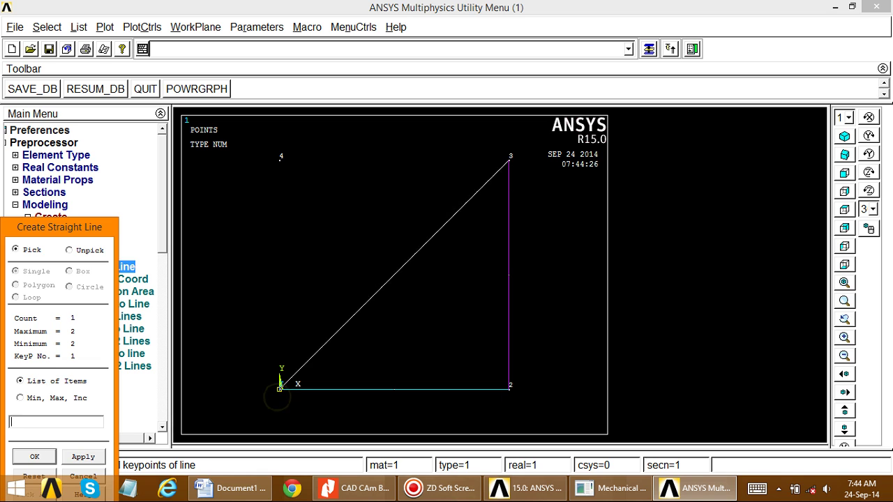
{"action": "left_click", "coordinate": [510, 160]}
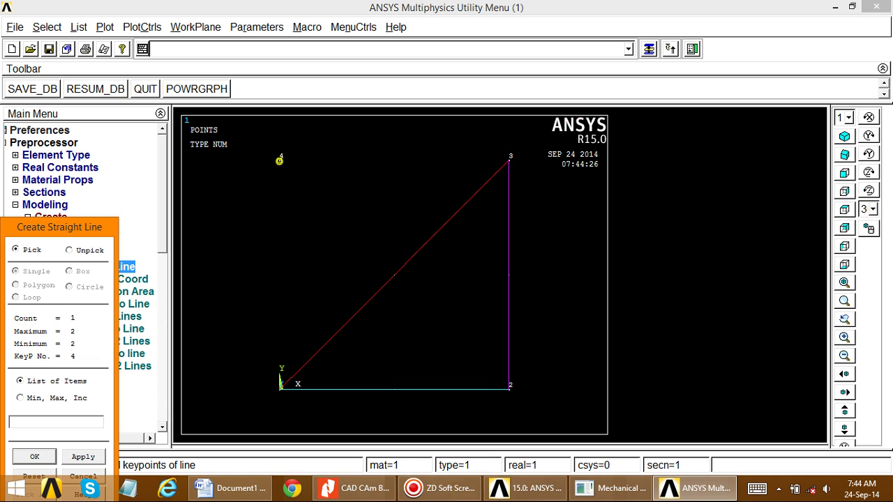
{"action": "left_click", "coordinate": [509, 159]}
{"action": "left_click_drag", "start_coordinate": [59, 227], "coordinate": [200, 45]}
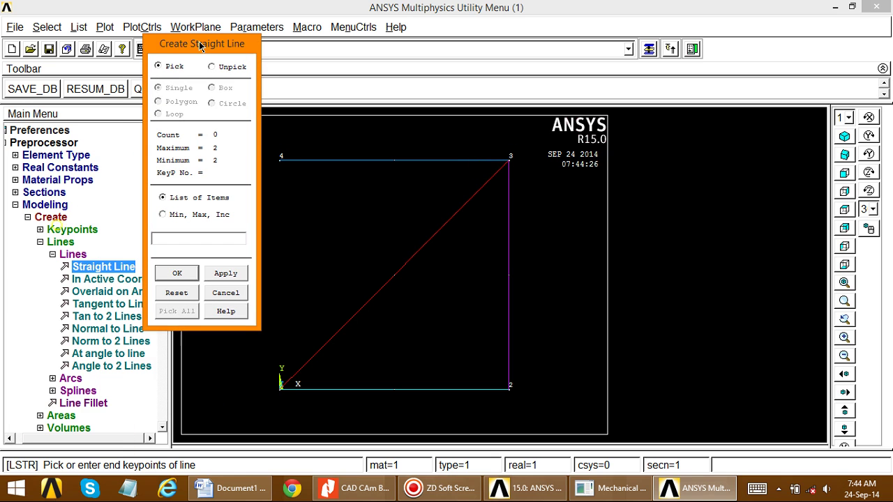
{"action": "left_click", "coordinate": [177, 275]}
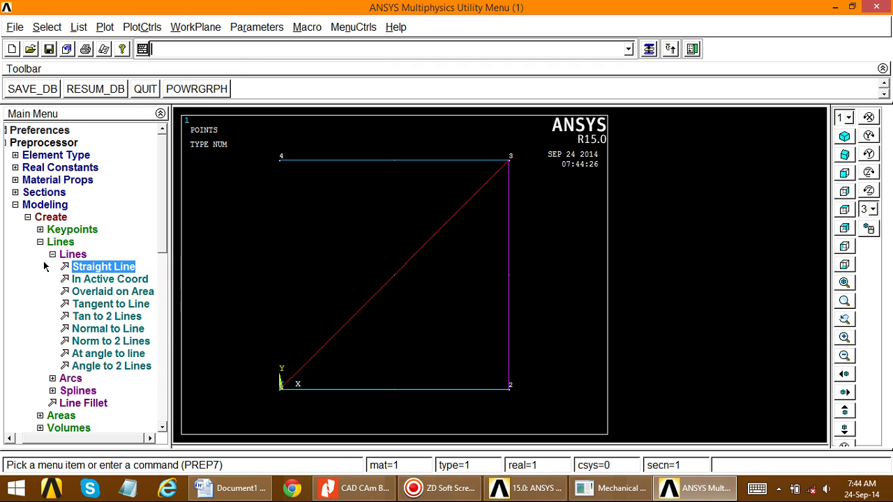
{"action": "left_click", "coordinate": [53, 254]}
{"action": "left_click", "coordinate": [48, 241]}
{"action": "left_click", "coordinate": [35, 217]}
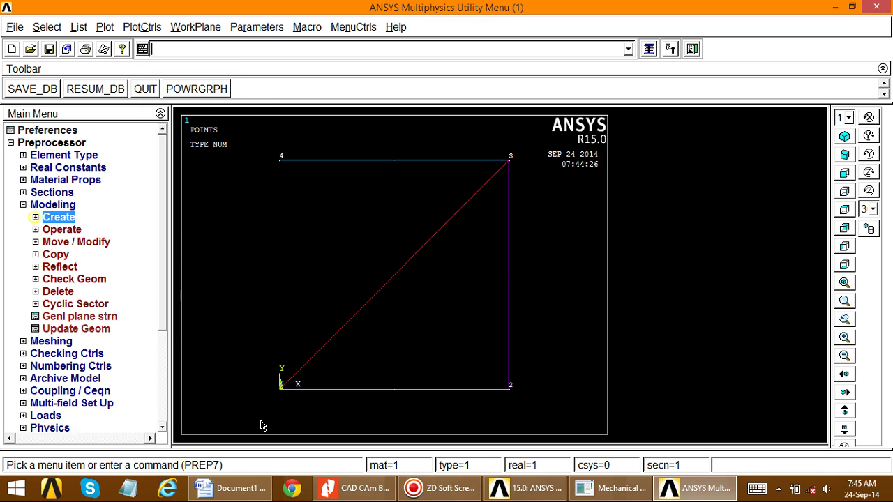
{"action": "left_click", "coordinate": [23, 204]}
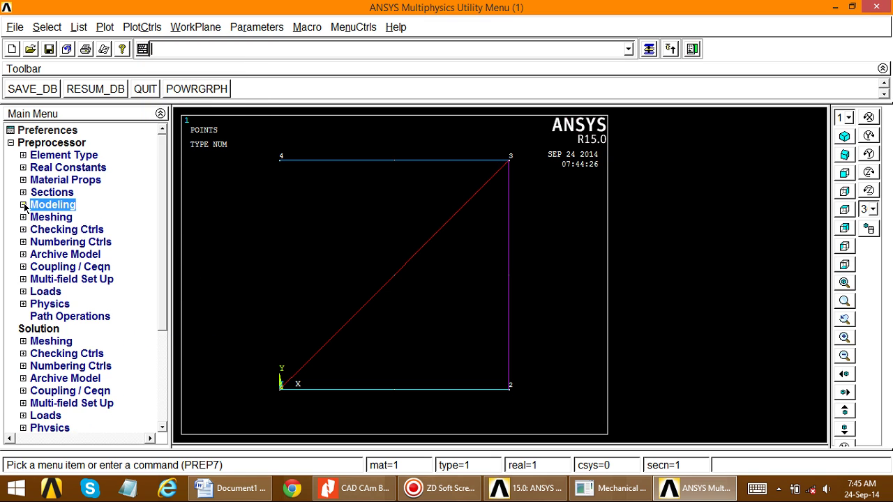
Step: Check the modulus of elasticity in the Word problem statement and open the structural linear elastic isotropic properties of material 1 in ANSYS
{"action": "left_click", "coordinate": [223, 492]}
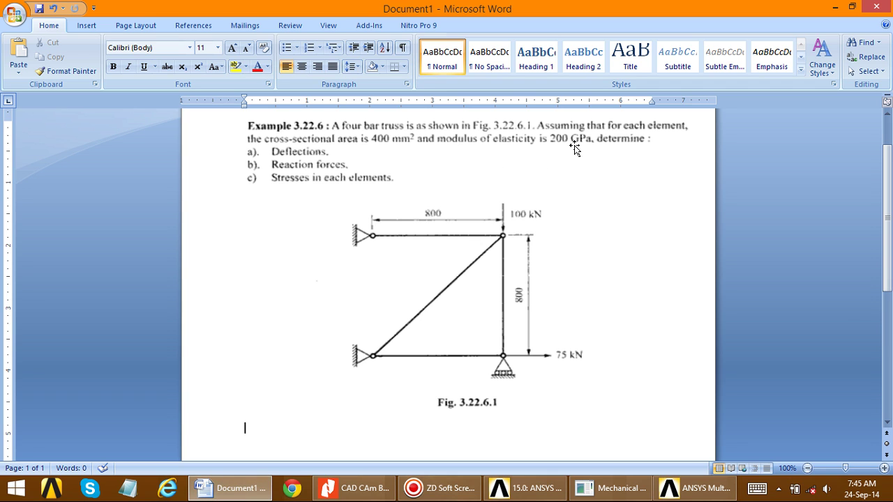
{"action": "left_click", "coordinate": [229, 488]}
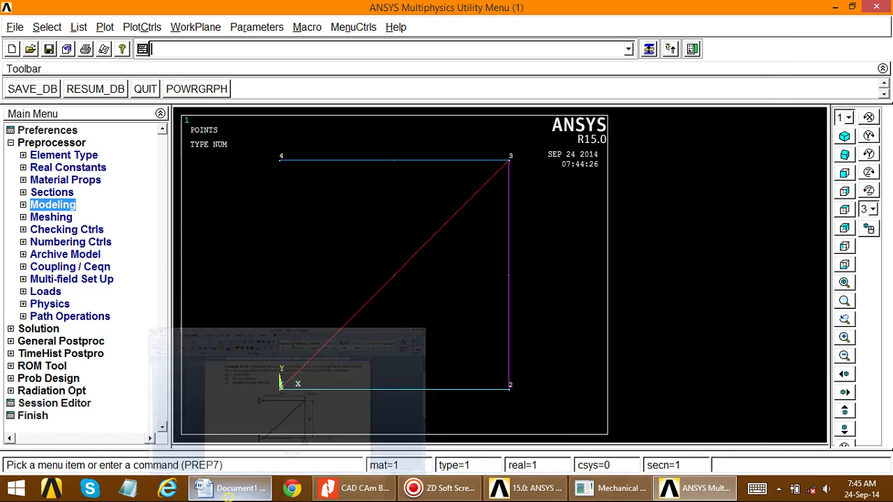
{"action": "left_click", "coordinate": [23, 180]}
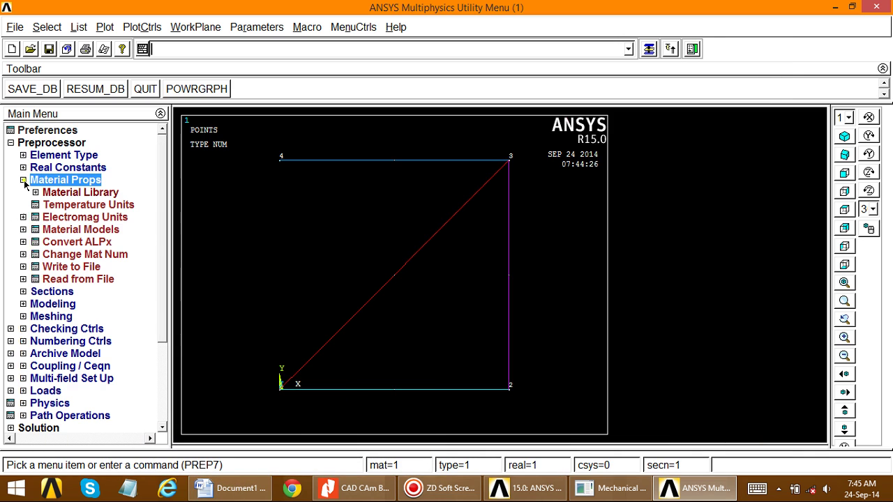
{"action": "left_click", "coordinate": [41, 230]}
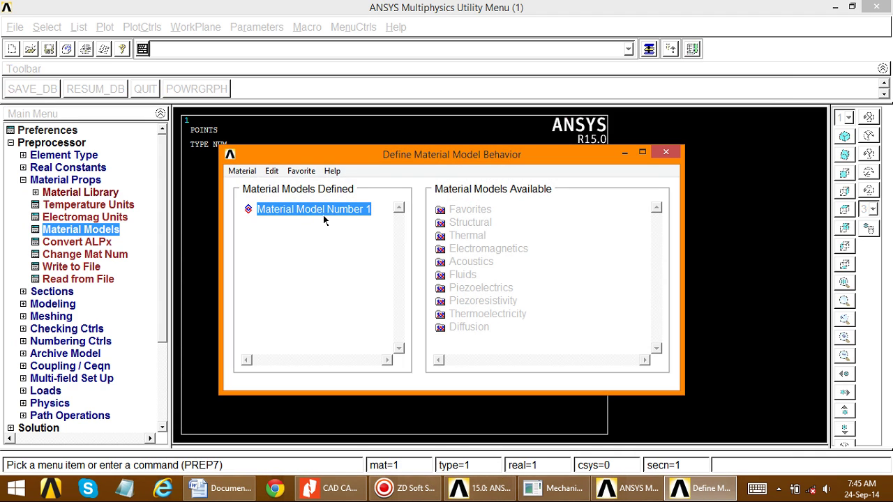
{"action": "double_click", "coordinate": [469, 221]}
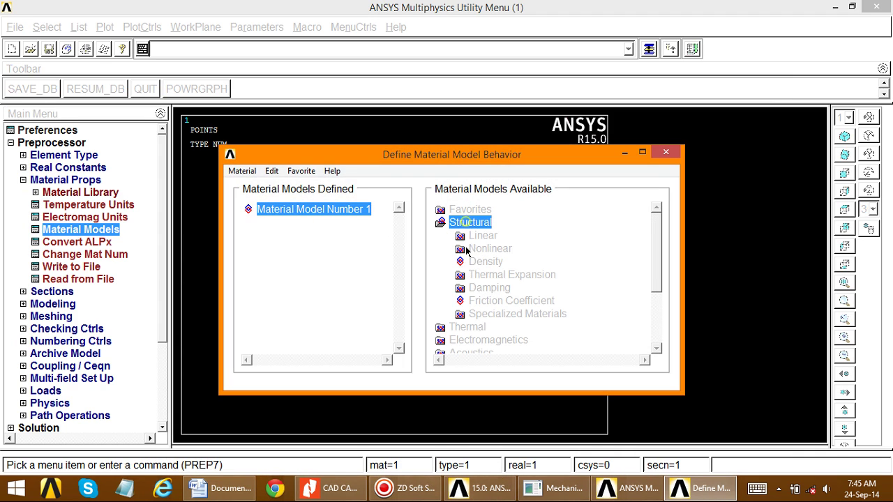
{"action": "double_click", "coordinate": [482, 236]}
{"action": "double_click", "coordinate": [493, 251]}
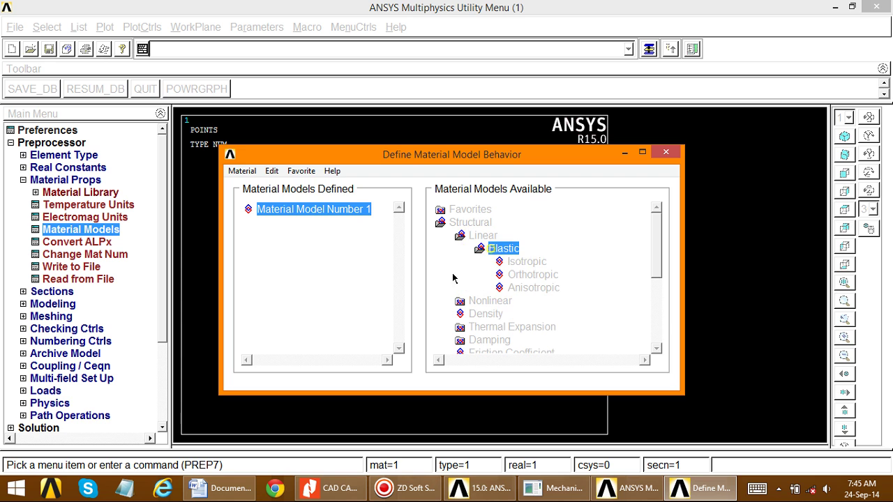
{"action": "double_click", "coordinate": [511, 261]}
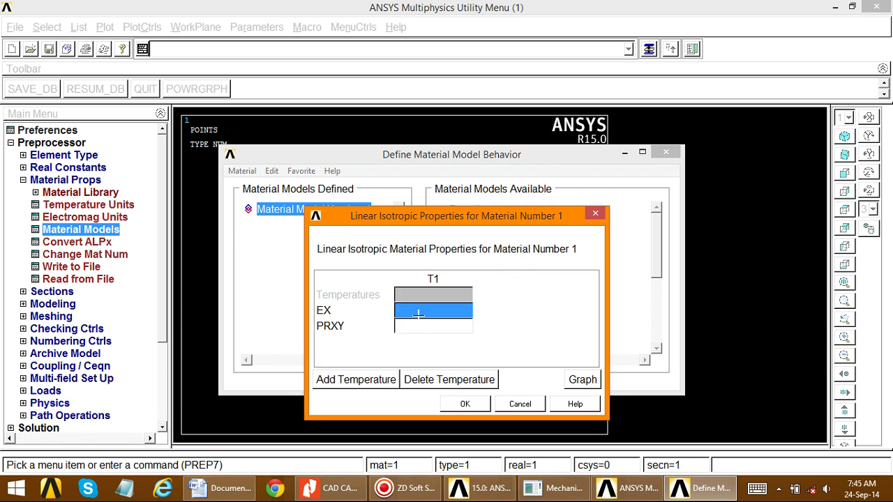
Step: Set EX to 200e3 and PRXY to 0 for material 1 and close the material definition
{"action": "type", "text": "200e3"}
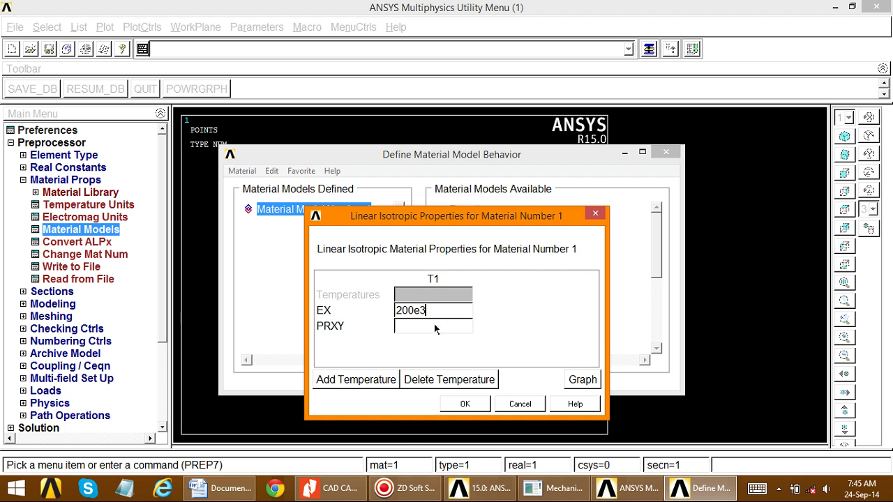
{"action": "left_click", "coordinate": [422, 328]}
{"action": "type", "text": "0"}
{"action": "left_click", "coordinate": [465, 404]}
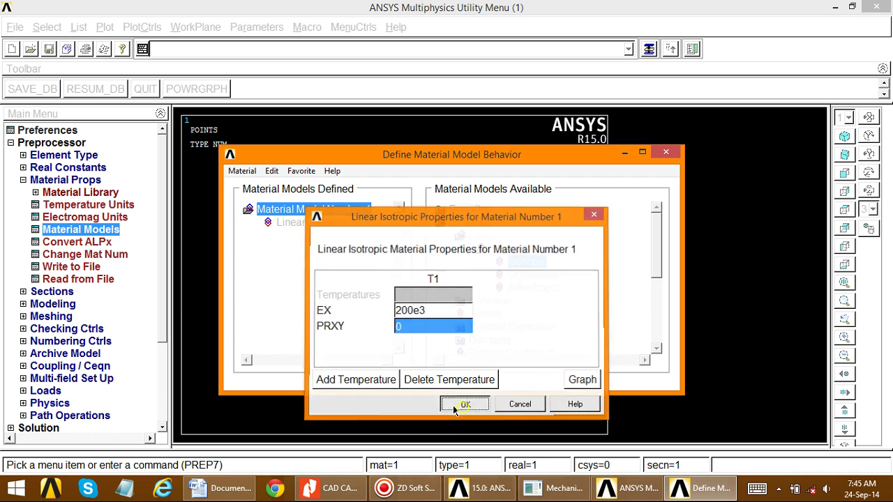
{"action": "left_click", "coordinate": [664, 153]}
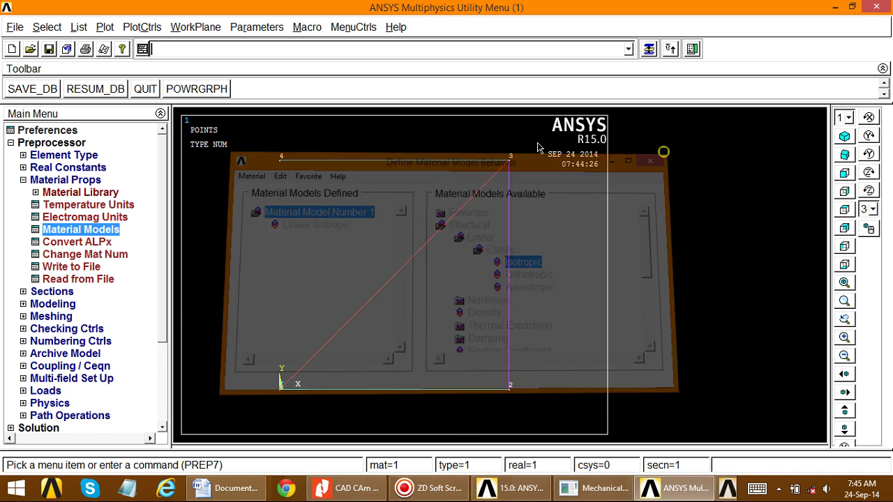
{"action": "left_click", "coordinate": [23, 180]}
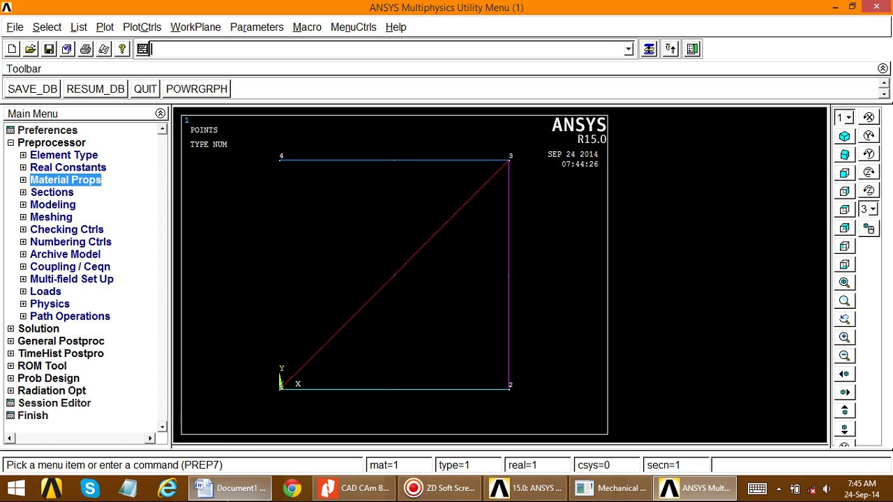
Step: Consult the truss problem in Word and add the Link 3D finit stn 180 element type as reference number 1 in ANSYS
{"action": "left_click", "coordinate": [230, 487]}
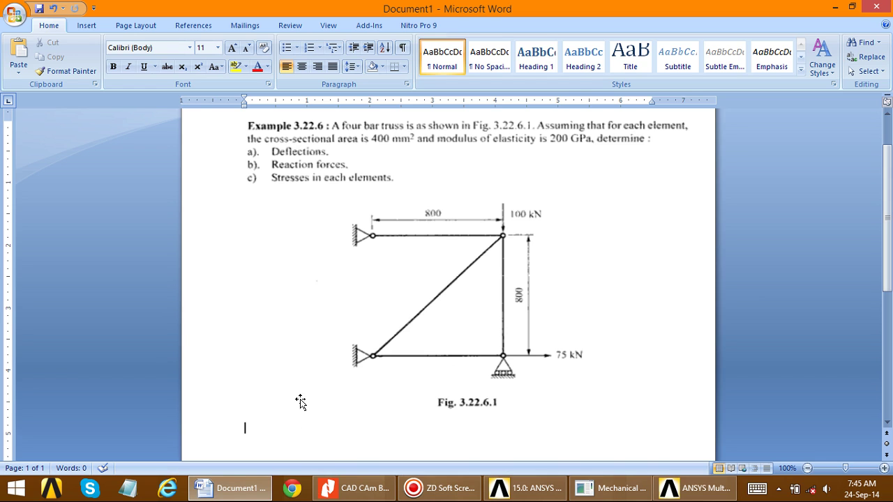
{"action": "left_click", "coordinate": [234, 489]}
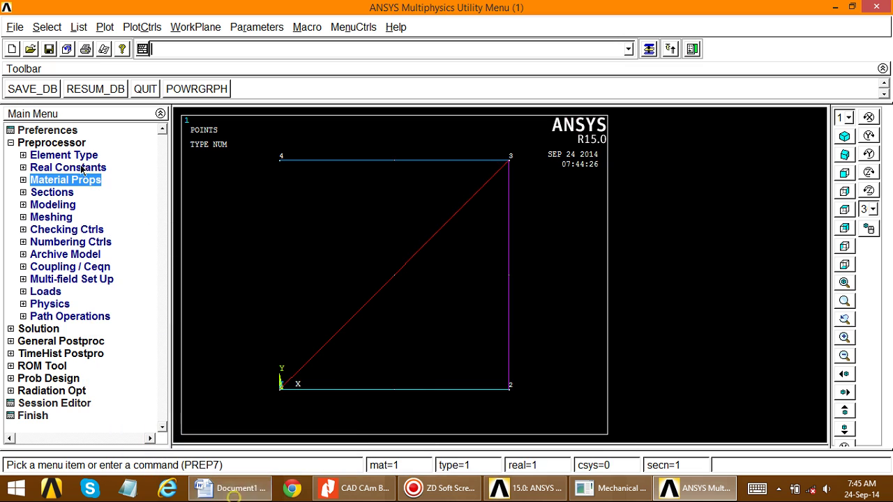
{"action": "left_click", "coordinate": [43, 155]}
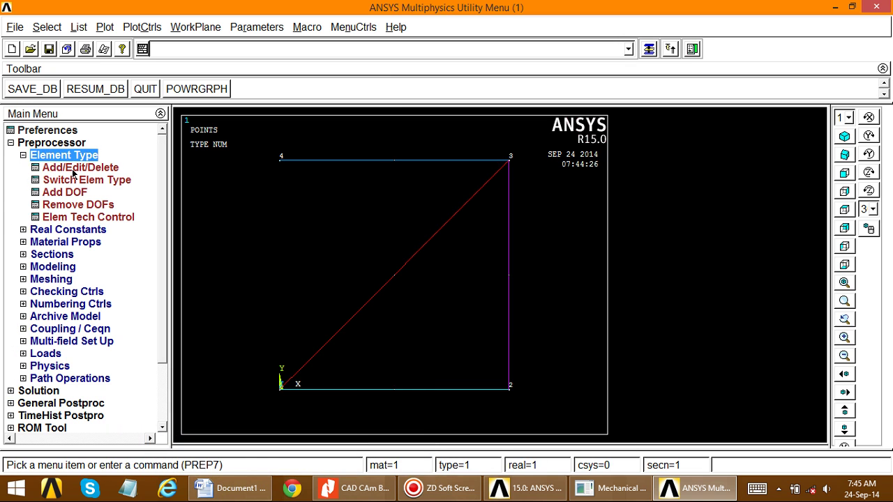
{"action": "left_click", "coordinate": [74, 168]}
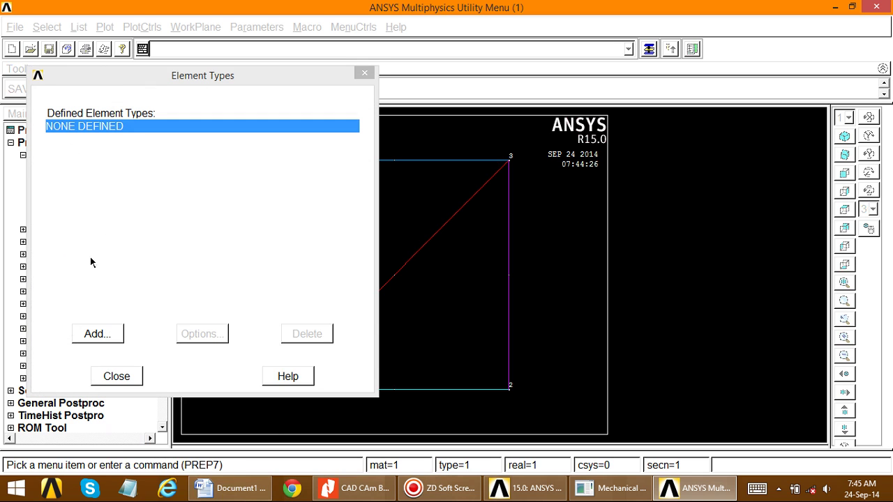
{"action": "left_click", "coordinate": [97, 335]}
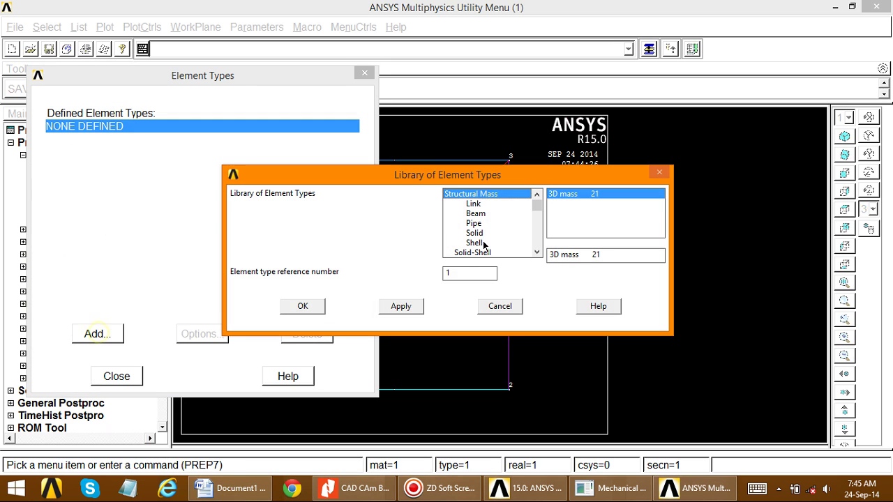
{"action": "left_click", "coordinate": [474, 204]}
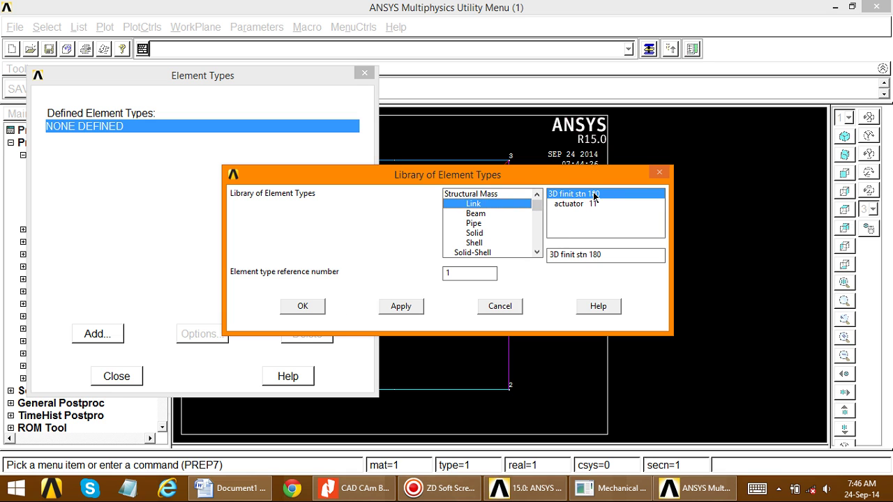
{"action": "left_click", "coordinate": [594, 196]}
{"action": "left_click", "coordinate": [301, 307]}
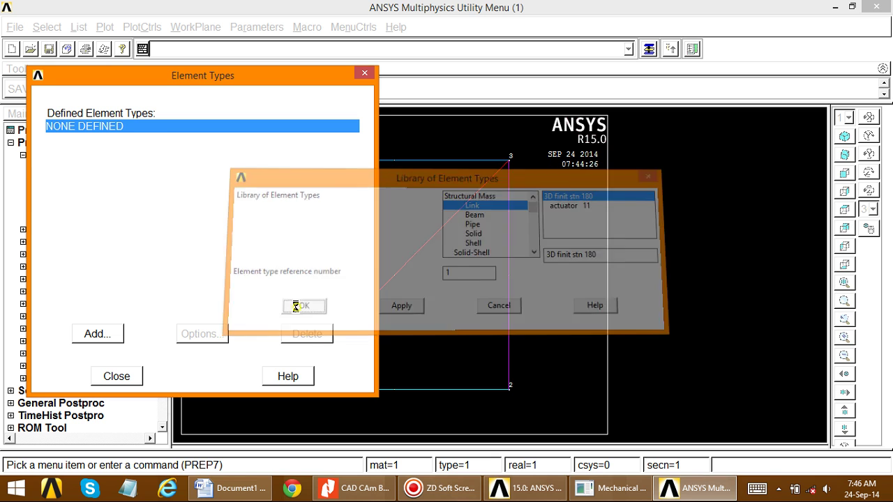
{"action": "left_click", "coordinate": [110, 376]}
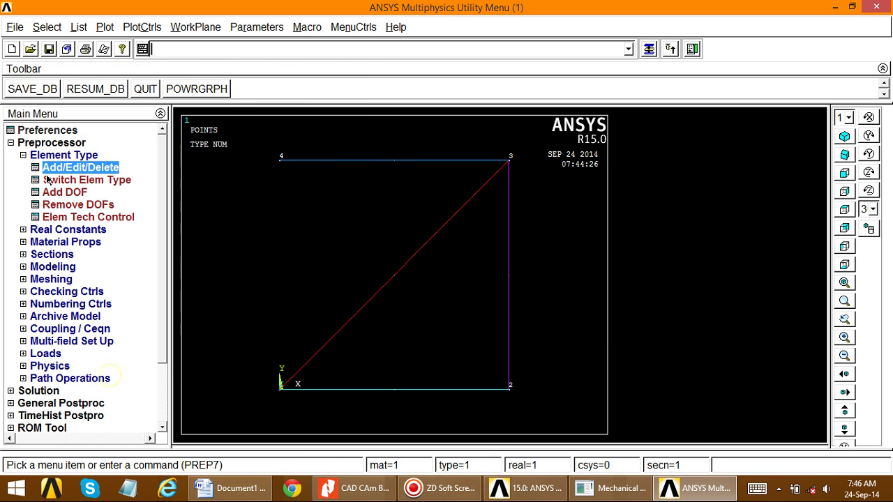
{"action": "left_click", "coordinate": [24, 157]}
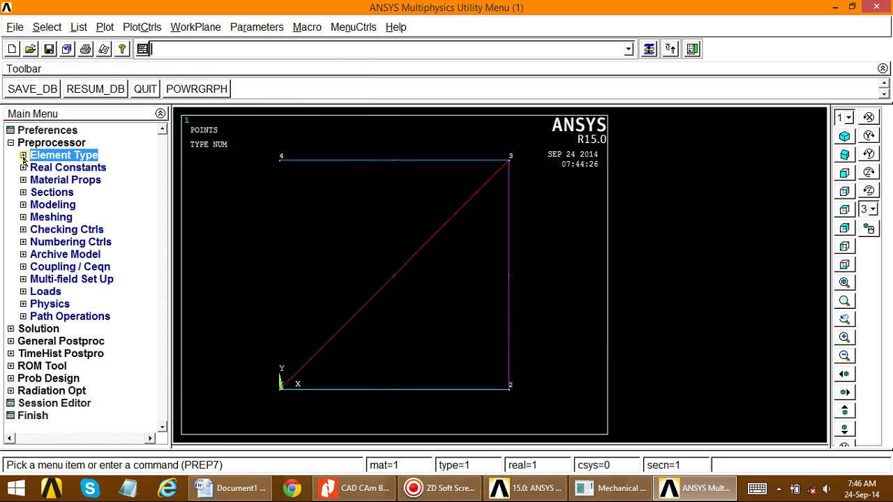
Step: Check the cross-sectional area in Word and define real constant set 1 for LINK180 in ANSYS with the given 400 mm² area
{"action": "left_click", "coordinate": [236, 491]}
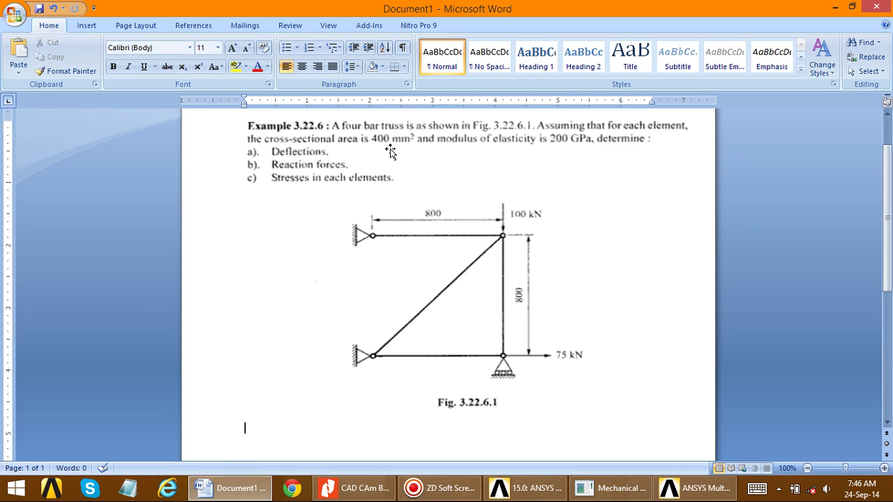
{"action": "left_click", "coordinate": [222, 488]}
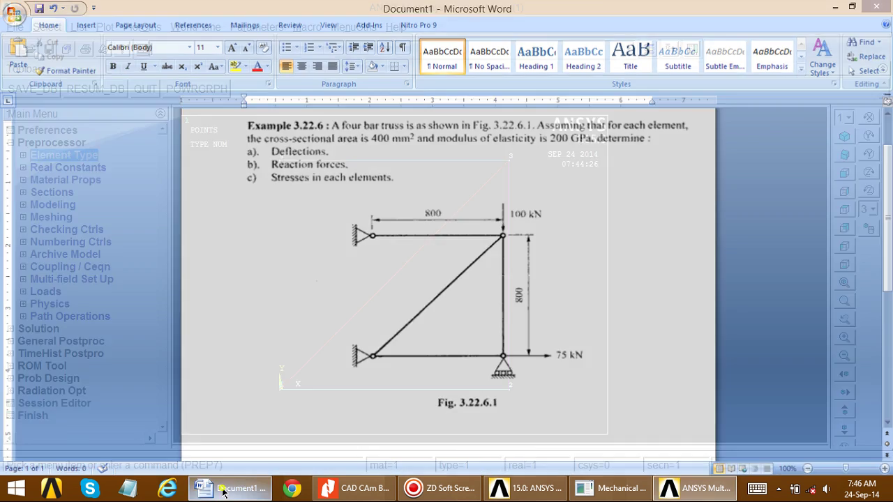
{"action": "left_click", "coordinate": [23, 168]}
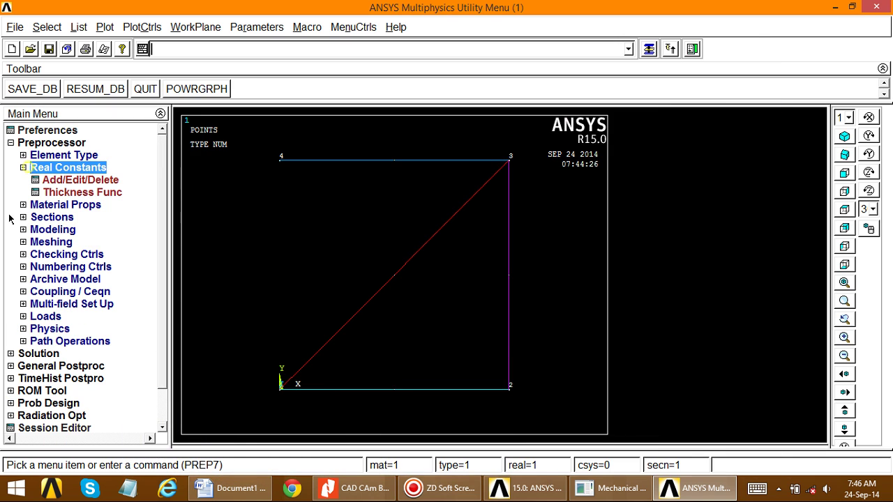
{"action": "left_click", "coordinate": [81, 180]}
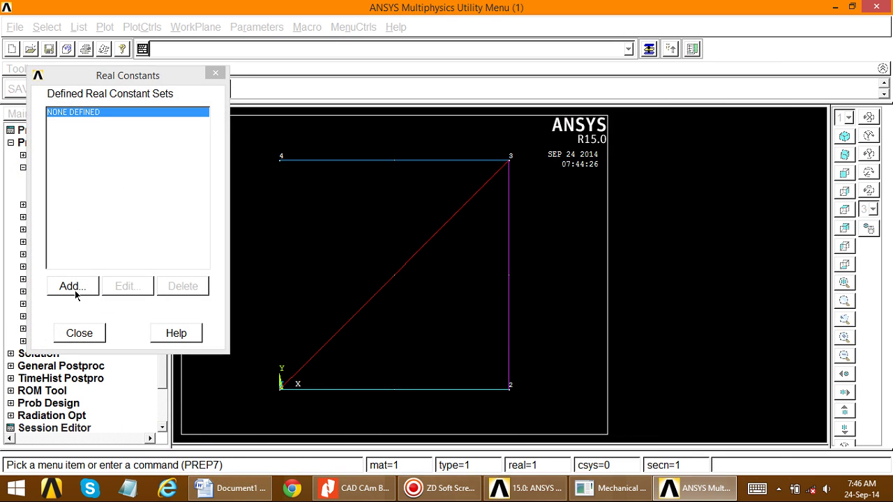
{"action": "left_click", "coordinate": [71, 286]}
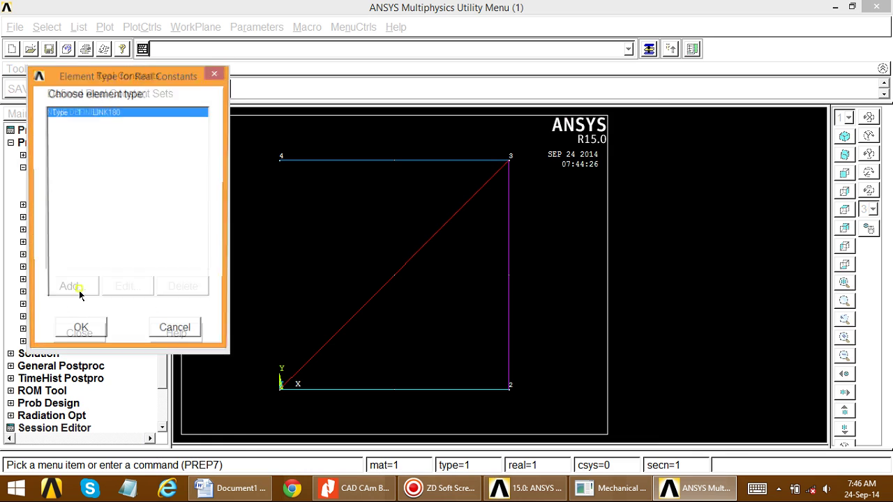
{"action": "left_click", "coordinate": [80, 333]}
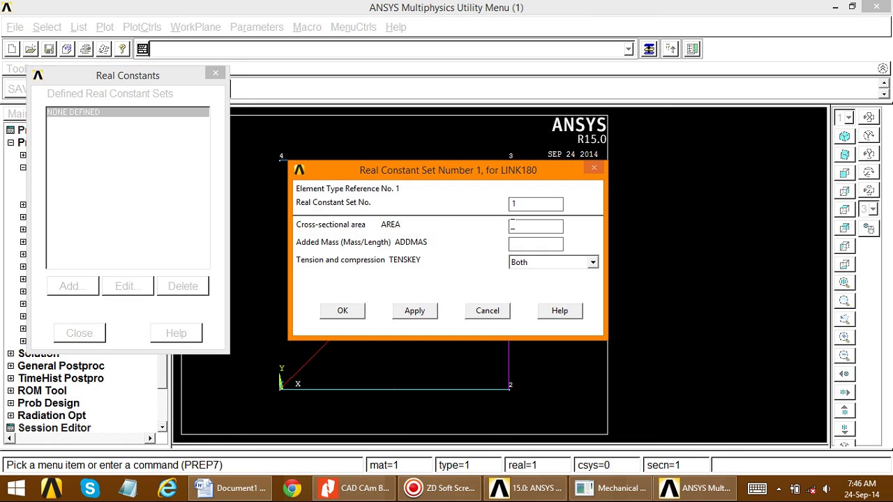
{"action": "left_click", "coordinate": [513, 225]}
{"action": "left_click", "coordinate": [342, 310]}
{"action": "left_click", "coordinate": [69, 334]}
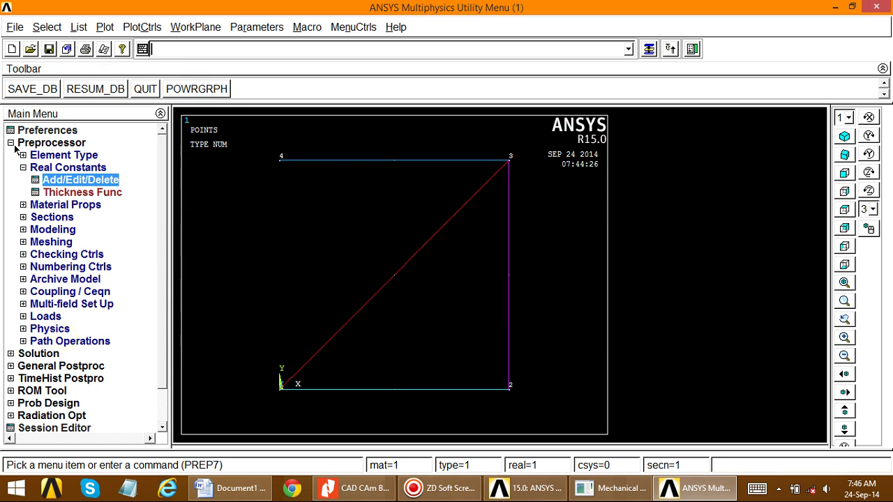
{"action": "left_click", "coordinate": [10, 143]}
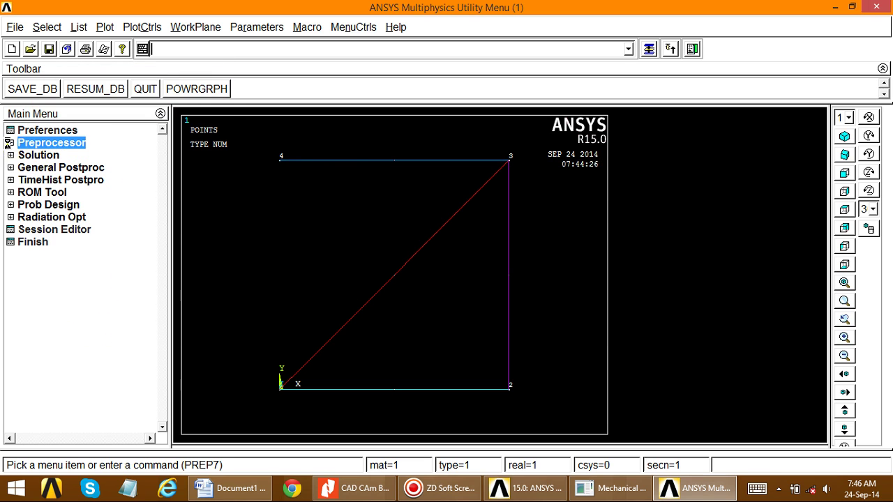
{"action": "left_click", "coordinate": [11, 143]}
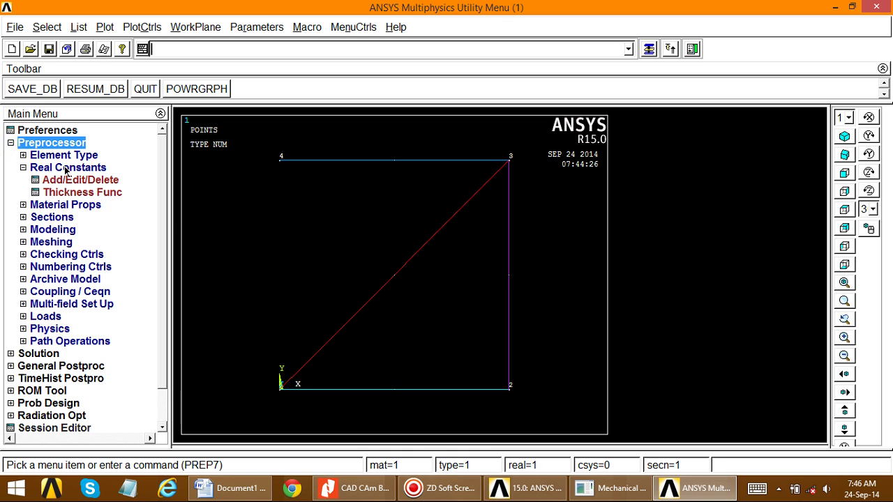
{"action": "left_click", "coordinate": [24, 168]}
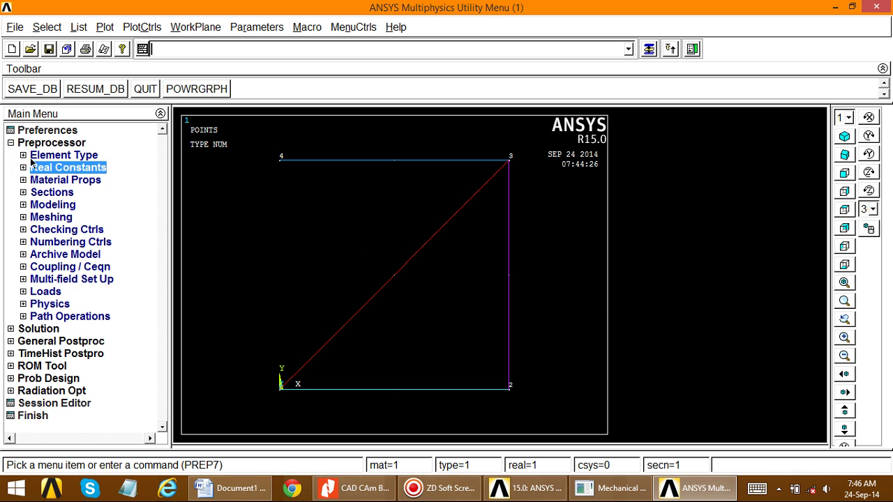
Step: Open the manual element size controls for lines in the meshing settings
{"action": "left_click", "coordinate": [24, 217]}
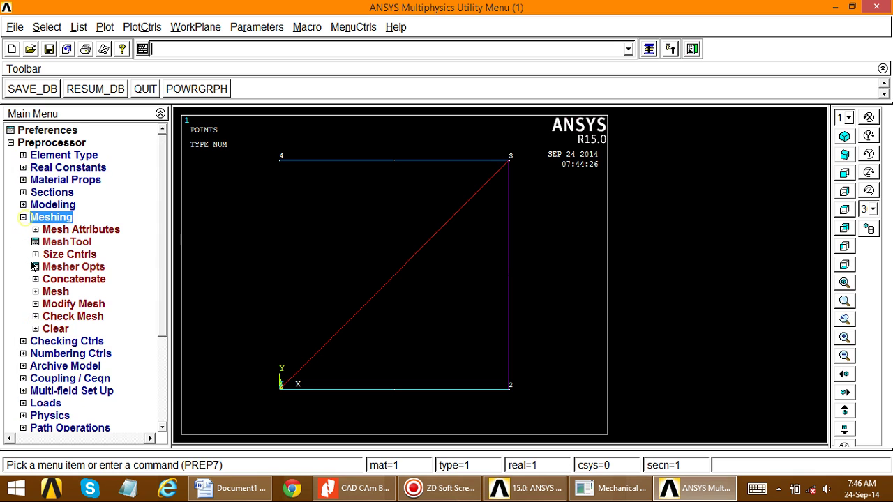
{"action": "left_click", "coordinate": [37, 255]}
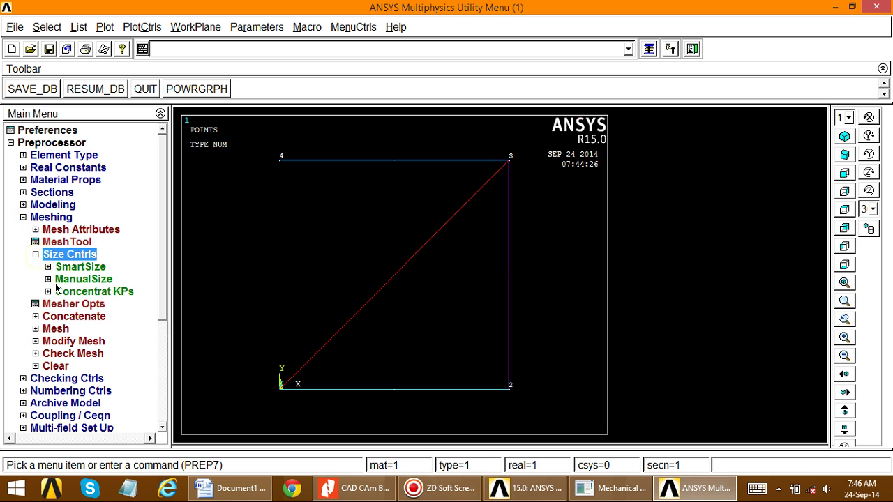
{"action": "left_click", "coordinate": [49, 280]}
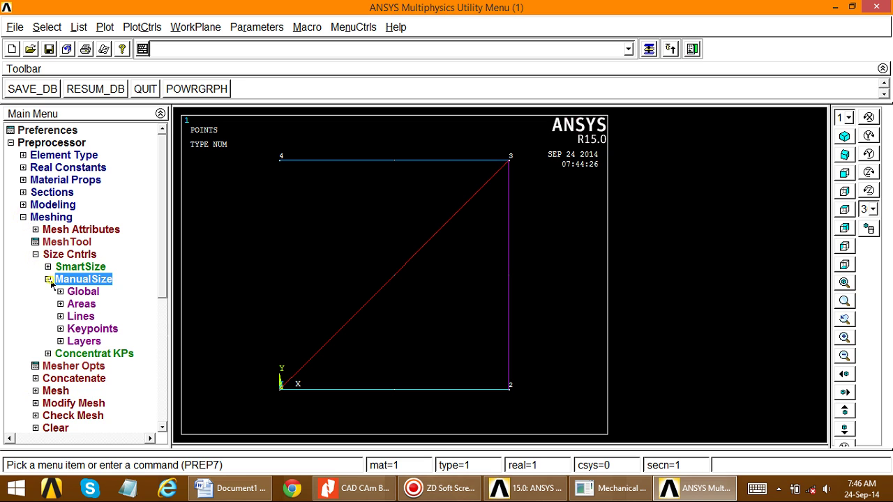
{"action": "left_click", "coordinate": [60, 317]}
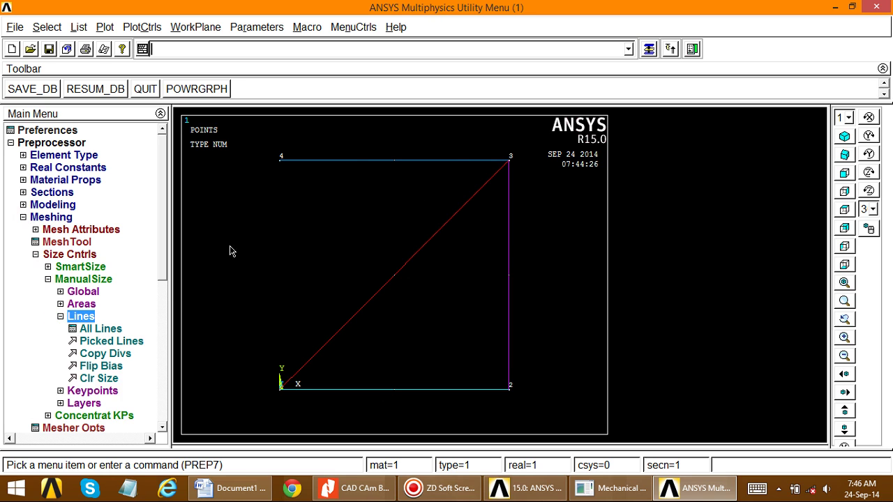
{"action": "left_click", "coordinate": [109, 345]}
{"action": "left_click_drag", "start_coordinate": [59, 228], "coordinate": [77, 125]}
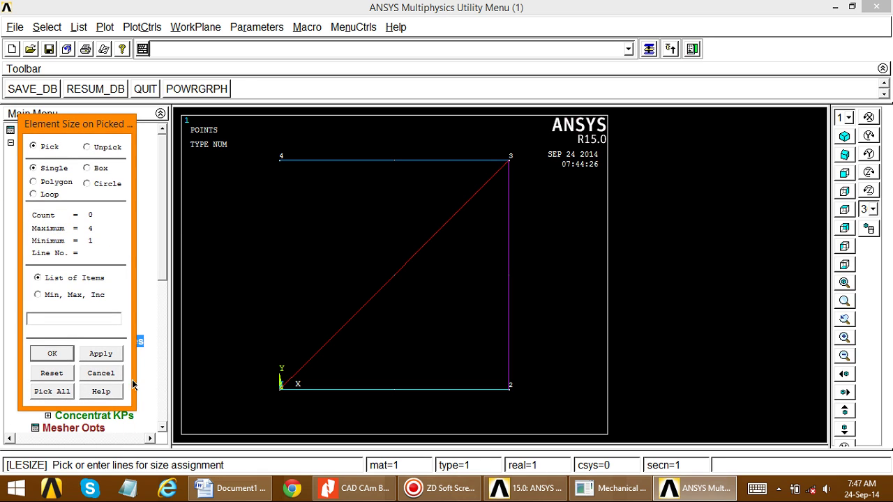
{"action": "left_click", "coordinate": [94, 374]}
Step: Set the number of element divisions (NDIV) to 1 on all lines of the truss
{"action": "left_click", "coordinate": [98, 329]}
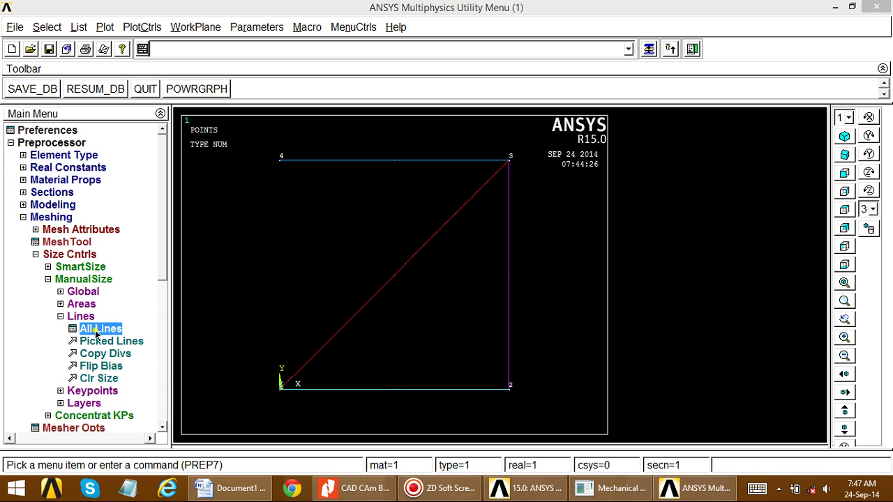
{"action": "left_click_drag", "start_coordinate": [388, 164], "coordinate": [585, 94]}
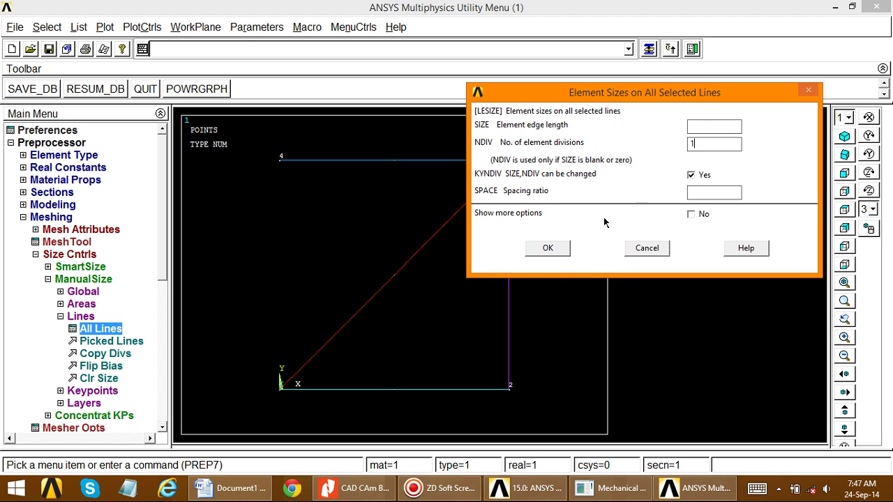
{"action": "left_click", "coordinate": [548, 249]}
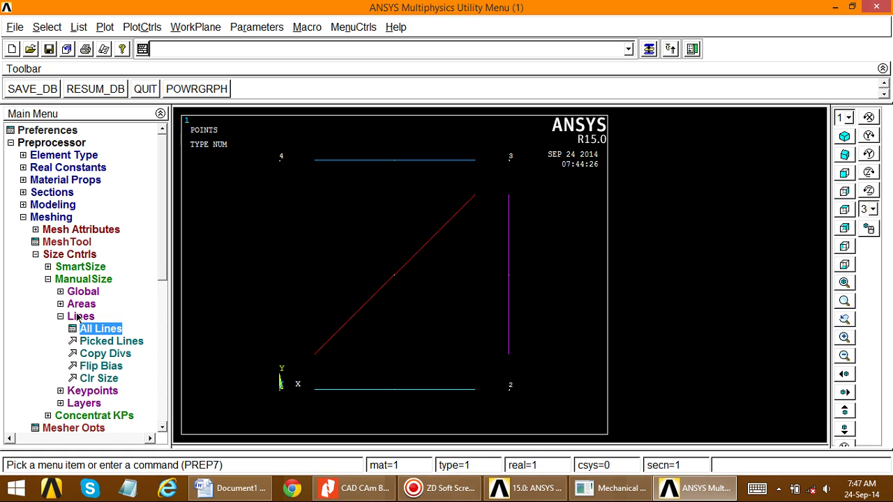
Step: Close the size controls and mesh all lines of the truss
{"action": "left_click", "coordinate": [62, 316]}
{"action": "left_click", "coordinate": [48, 280]}
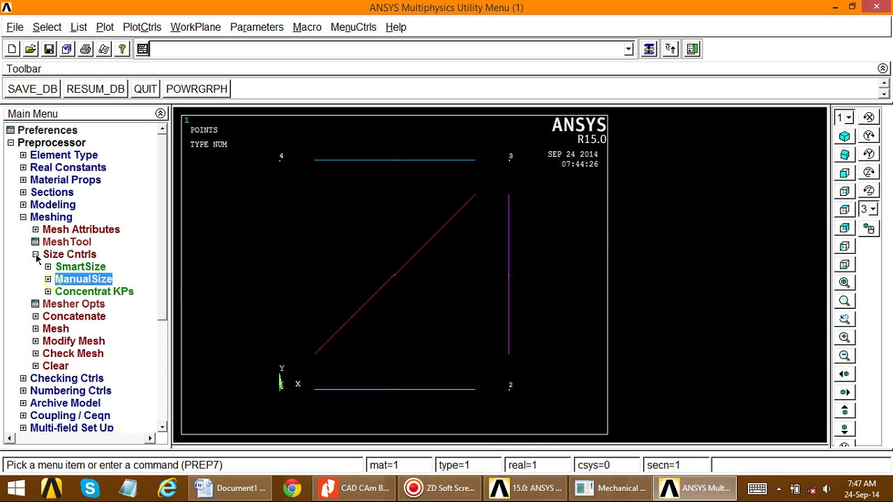
{"action": "left_click", "coordinate": [35, 254]}
{"action": "left_click", "coordinate": [37, 291]}
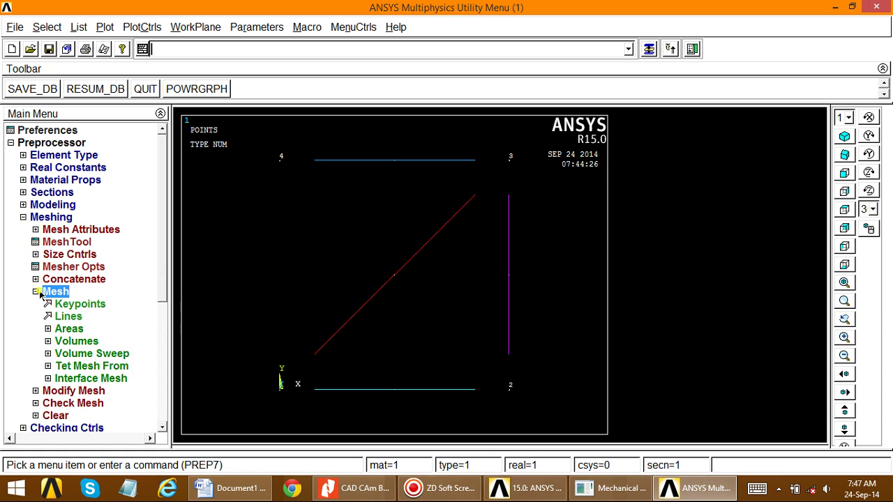
{"action": "left_click", "coordinate": [64, 317]}
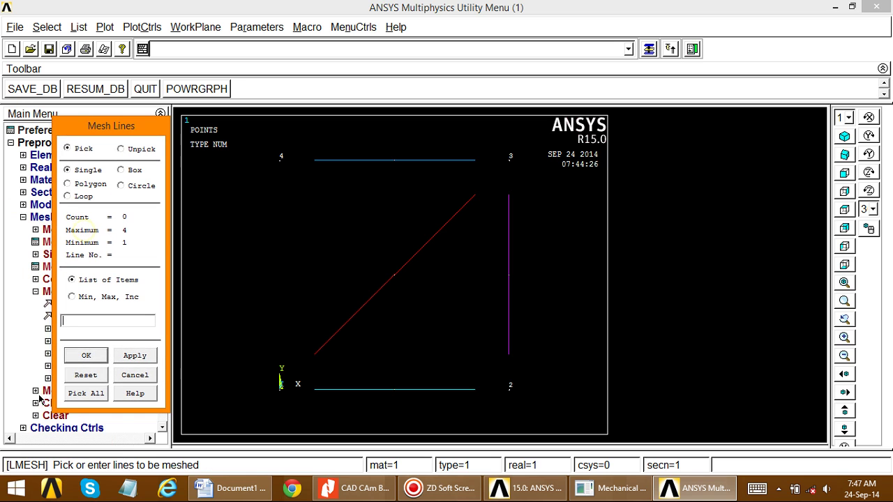
{"action": "left_click", "coordinate": [85, 394]}
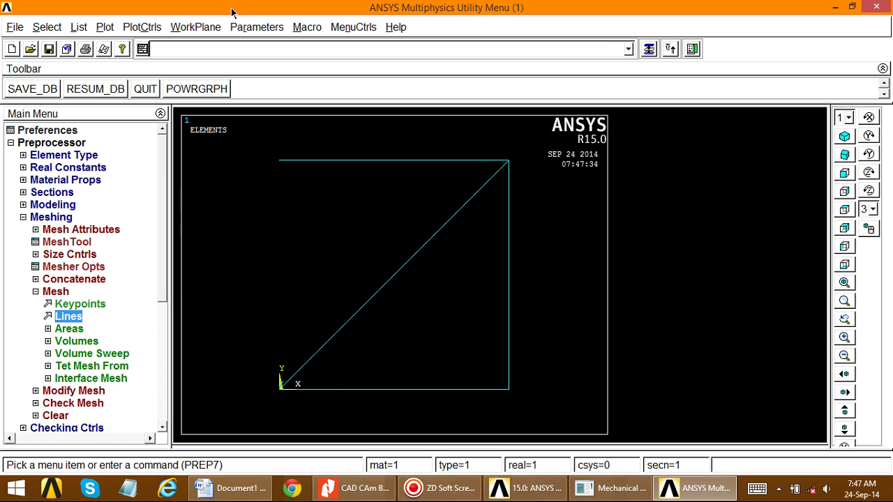
Step: Plot the nodes of the meshed truss and display all entities together with Multi-Plots
{"action": "left_click", "coordinate": [106, 28]}
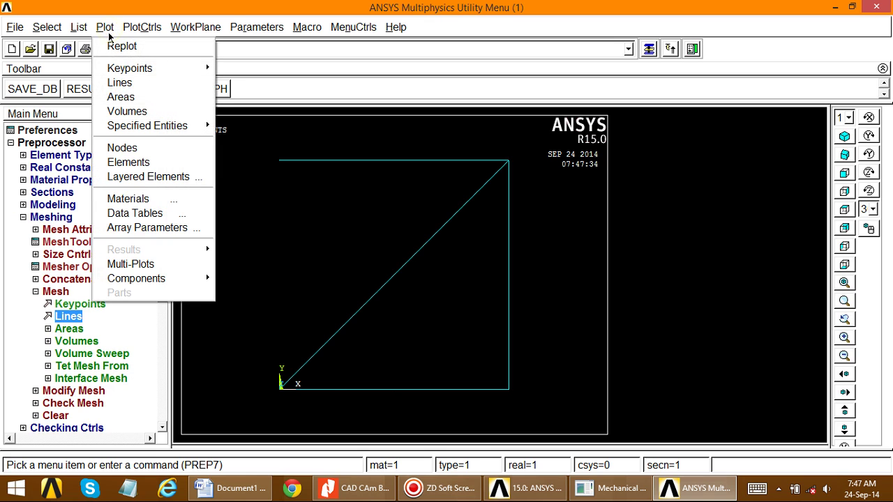
{"action": "left_click", "coordinate": [122, 148]}
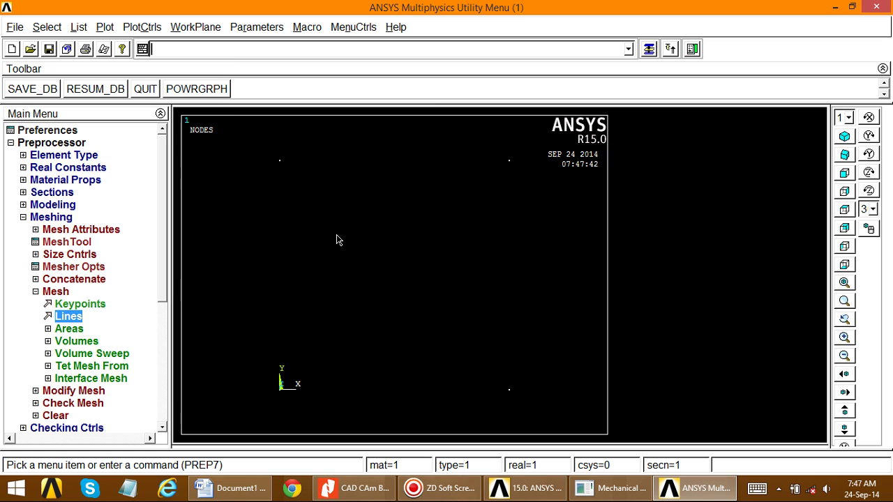
{"action": "left_click", "coordinate": [104, 26]}
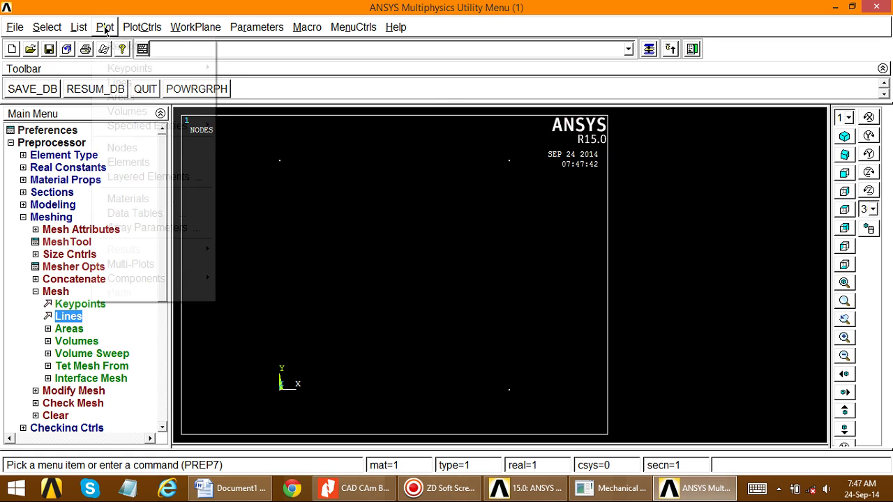
{"action": "left_click", "coordinate": [130, 264]}
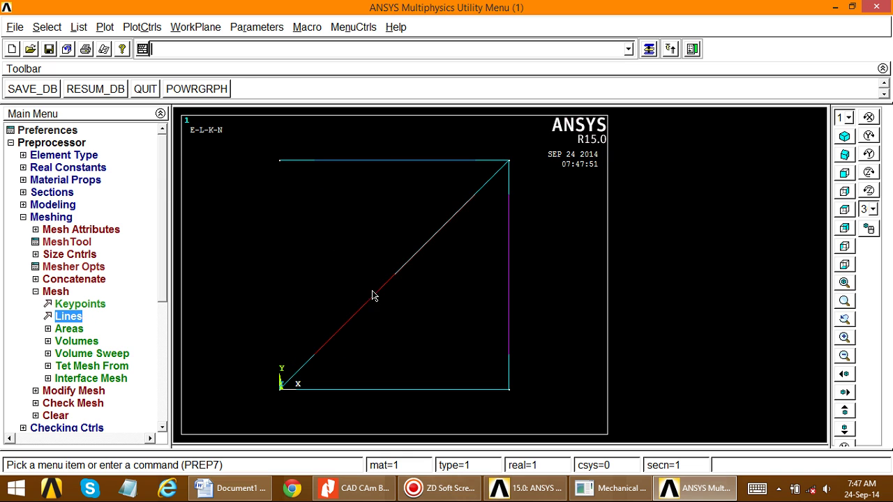
Step: Leave the preprocessor and define a new analysis of type Static in the solution phase
{"action": "left_click", "coordinate": [36, 292]}
{"action": "left_click", "coordinate": [23, 217]}
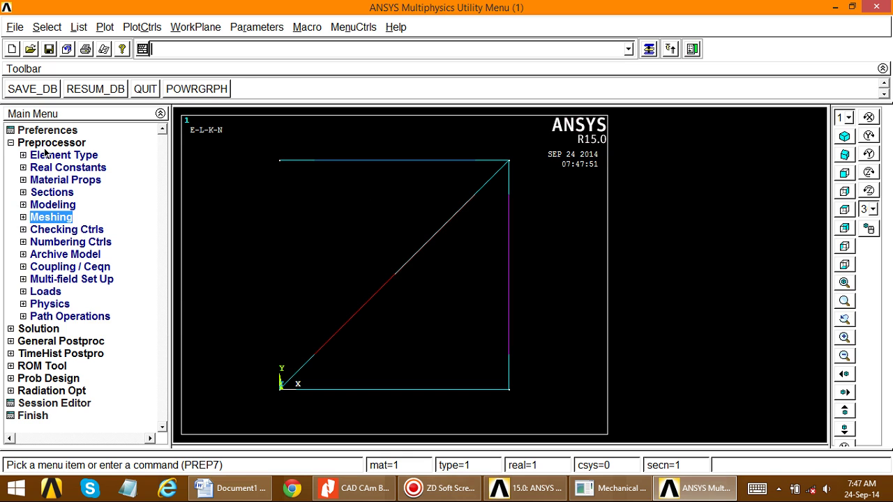
{"action": "left_click", "coordinate": [10, 142]}
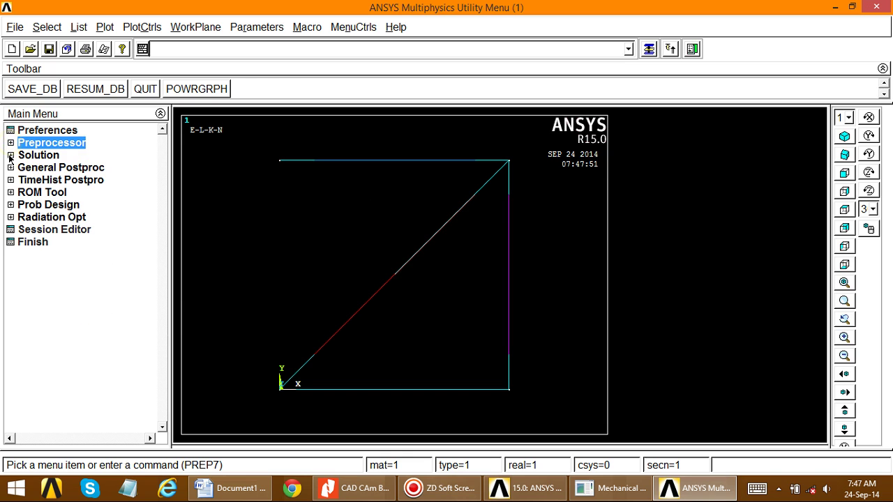
{"action": "left_click", "coordinate": [11, 156]}
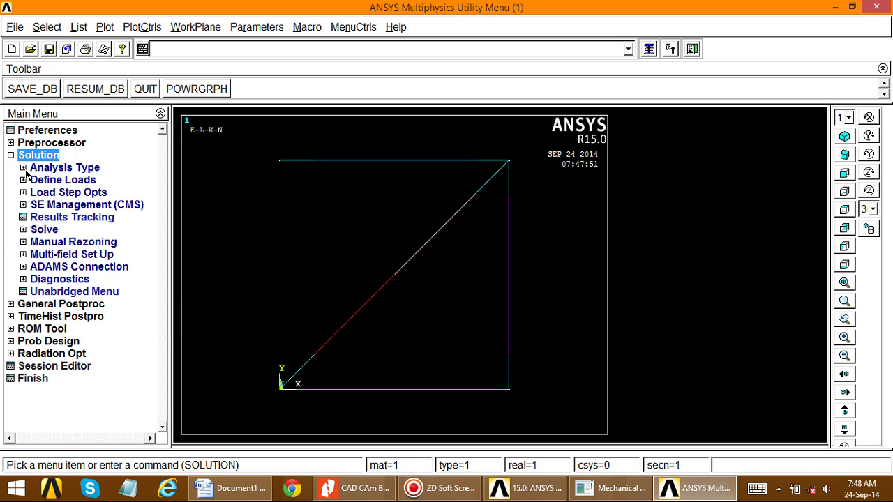
{"action": "left_click", "coordinate": [23, 168]}
{"action": "left_click", "coordinate": [52, 182]}
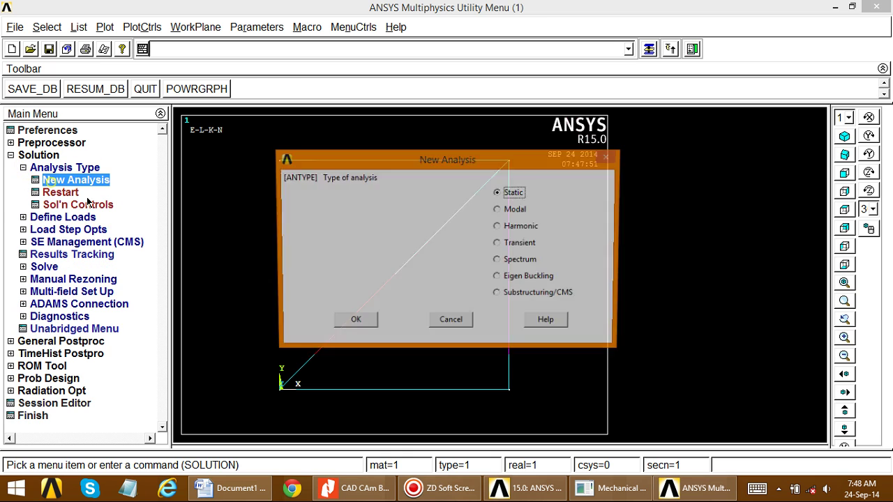
{"action": "left_click", "coordinate": [353, 323]}
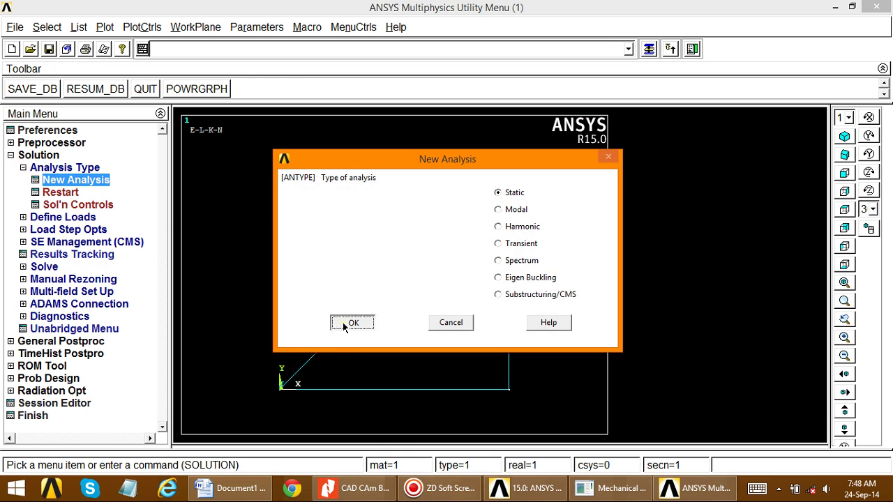
{"action": "left_click", "coordinate": [23, 168]}
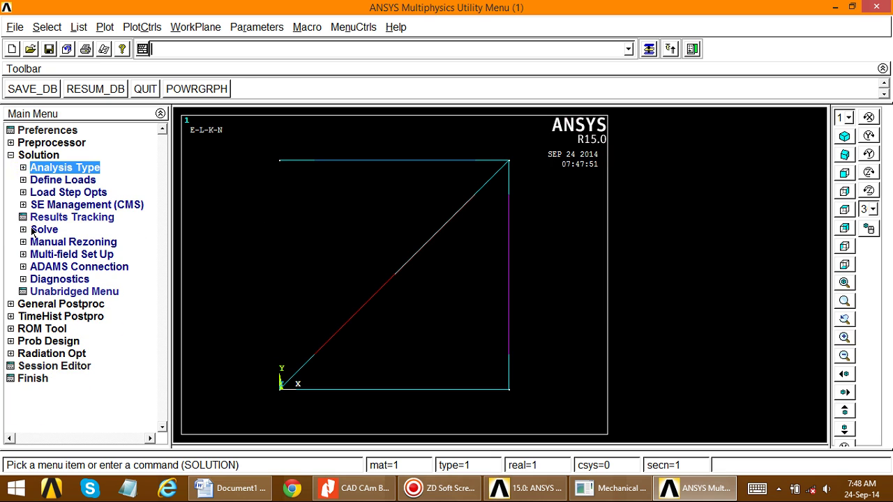
Step: Consult the supports and loads in the Word truss figure and return to ANSYS
{"action": "left_click", "coordinate": [219, 490]}
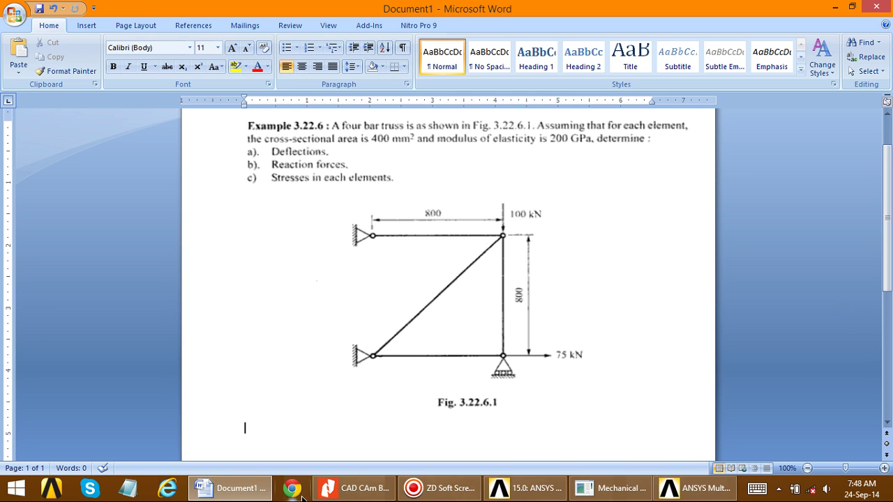
{"action": "mouse_move", "coordinate": [250, 500]}
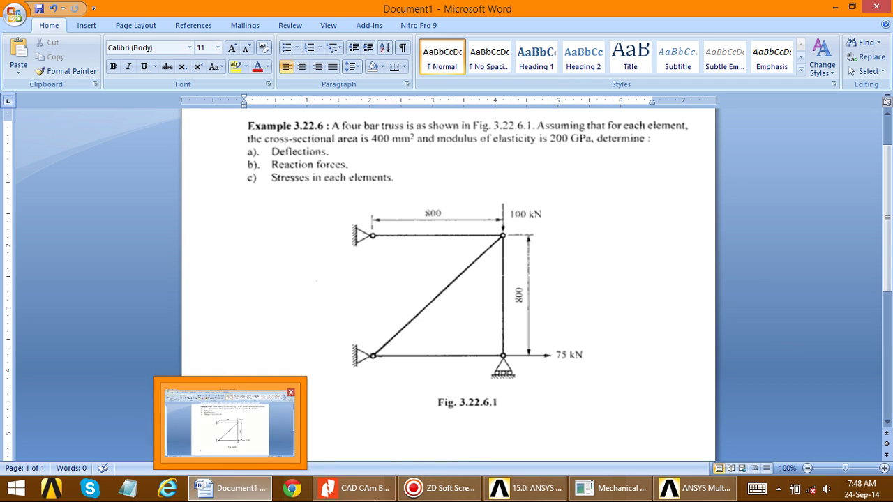
{"action": "left_click", "coordinate": [440, 489]}
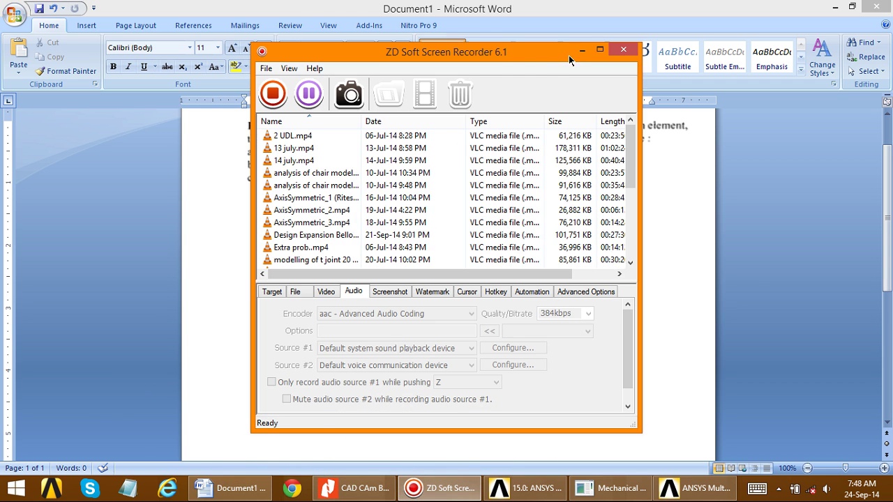
{"action": "left_click", "coordinate": [582, 50]}
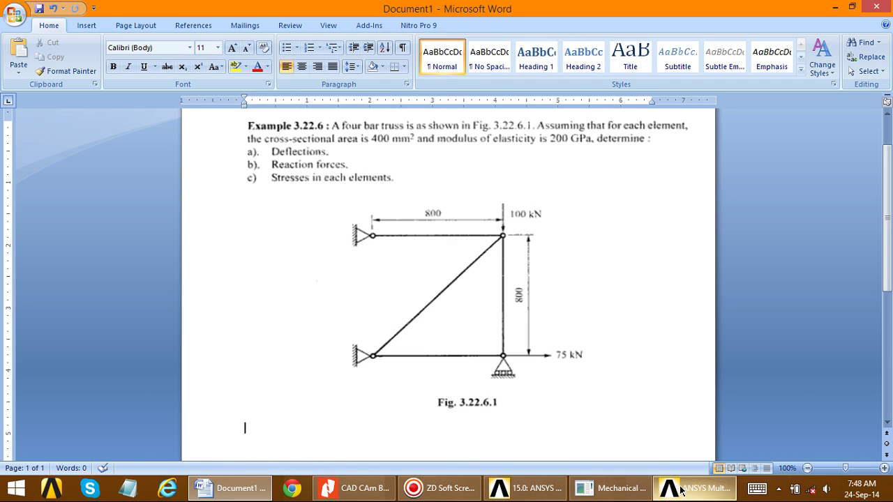
{"action": "mouse_move", "coordinate": [681, 490]}
{"action": "left_click", "coordinate": [720, 422]}
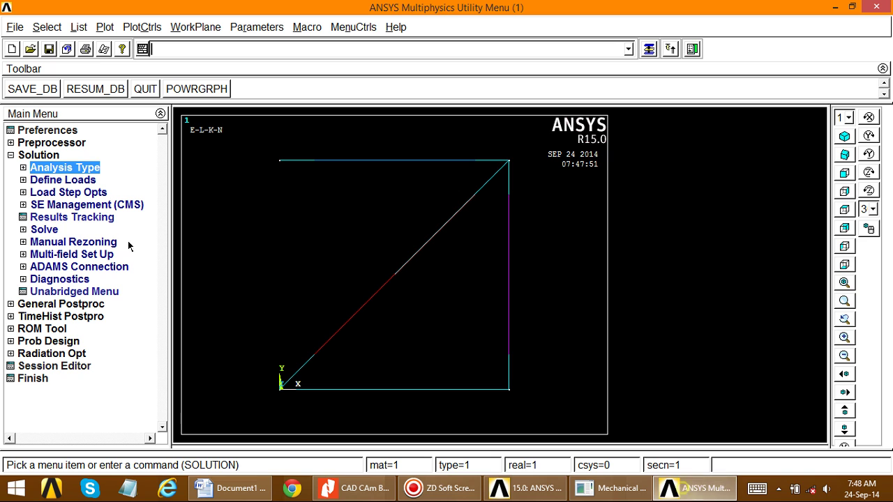
Step: Apply a constant-value structural displacement constraint on All DOF to the upper-left and lower-left nodes of the truss
{"action": "left_click", "coordinate": [25, 180]}
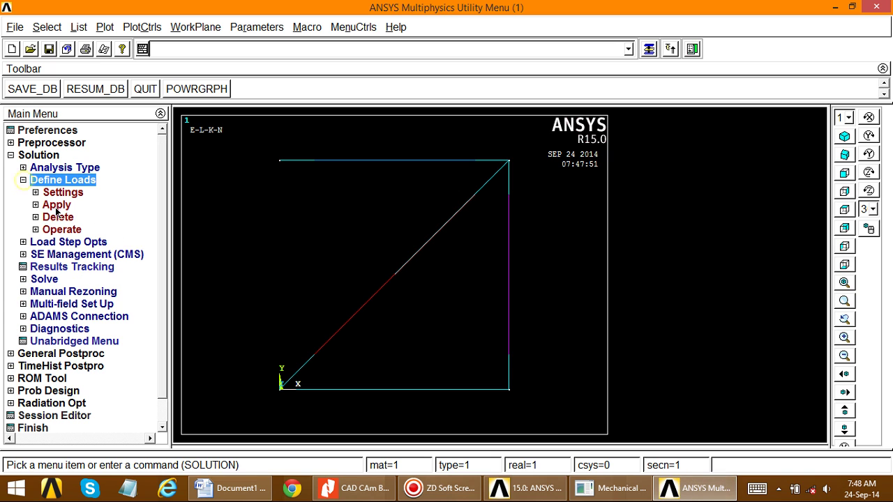
{"action": "left_click", "coordinate": [54, 205]}
{"action": "left_click", "coordinate": [60, 218]}
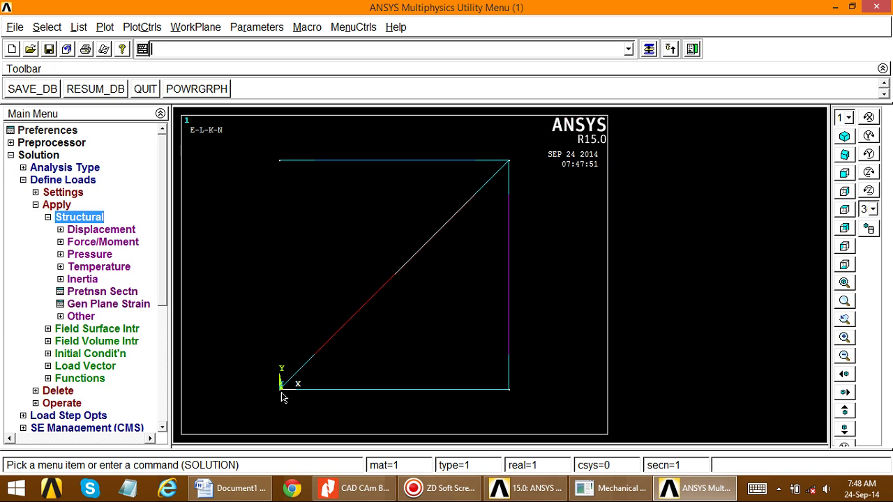
{"action": "left_click", "coordinate": [62, 230]}
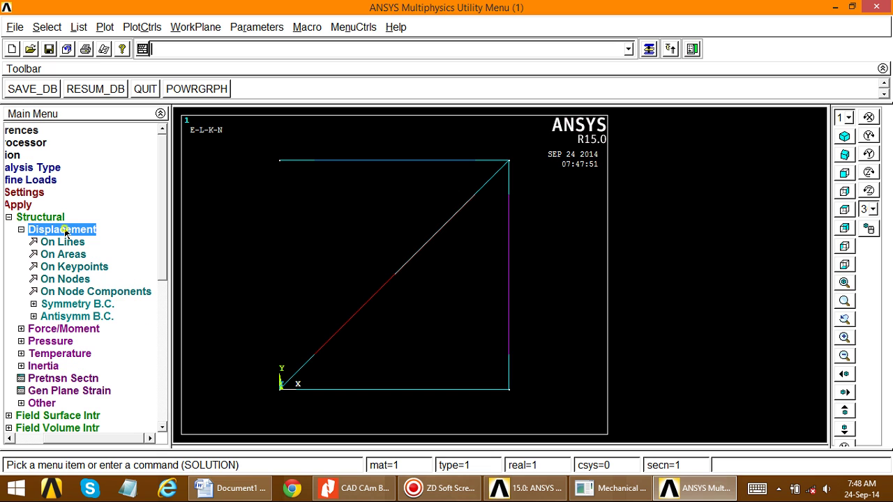
{"action": "left_click", "coordinate": [70, 279]}
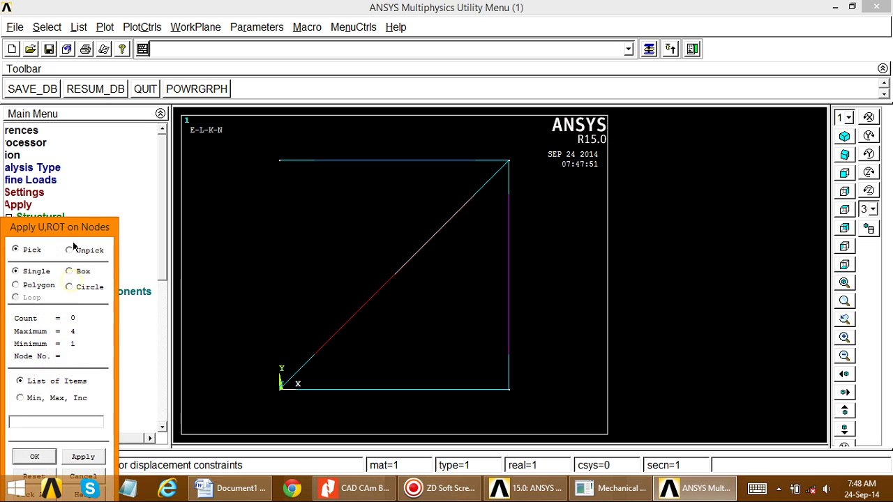
{"action": "left_click_drag", "start_coordinate": [74, 231], "coordinate": [98, 134]}
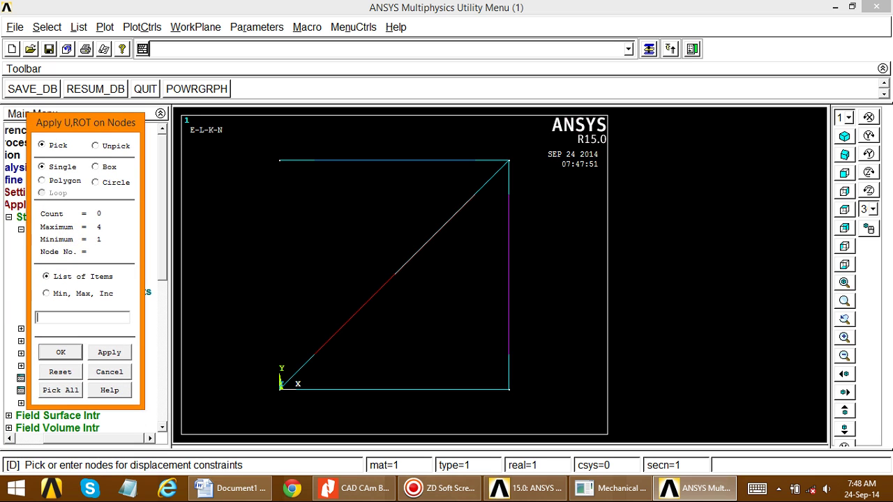
{"action": "left_click", "coordinate": [279, 161]}
{"action": "left_click", "coordinate": [279, 389]}
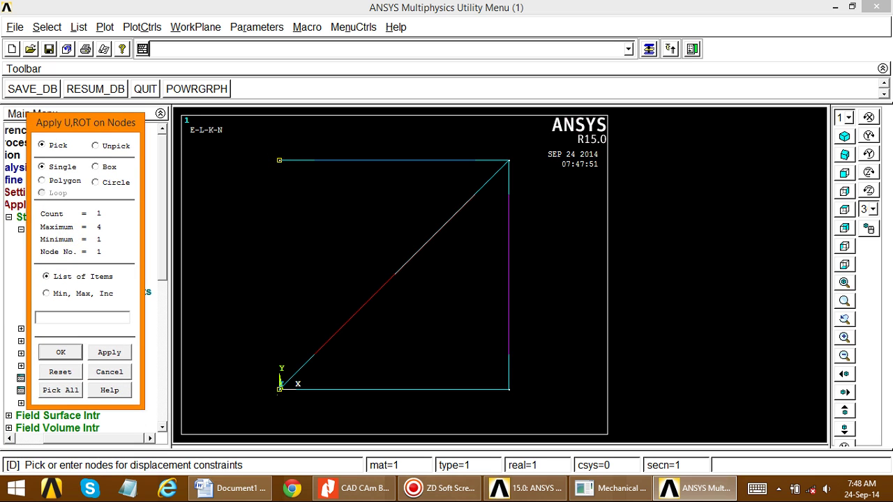
{"action": "left_click", "coordinate": [109, 352]}
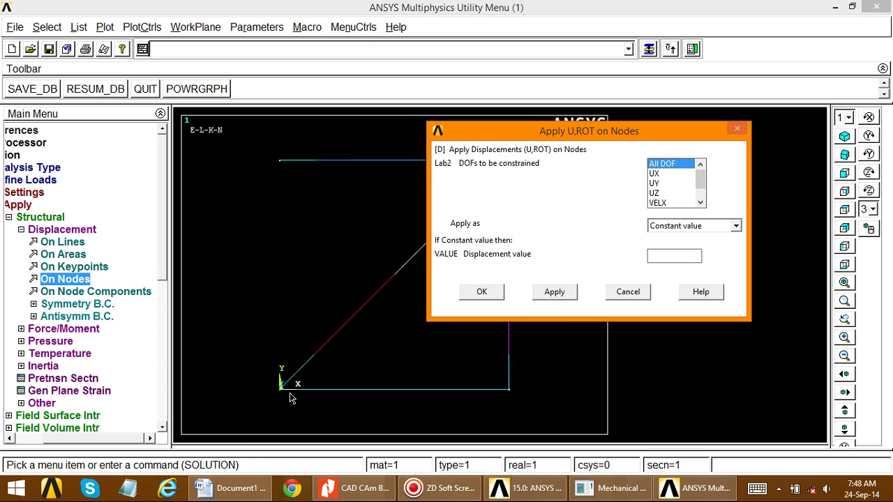
{"action": "left_click", "coordinate": [664, 256]}
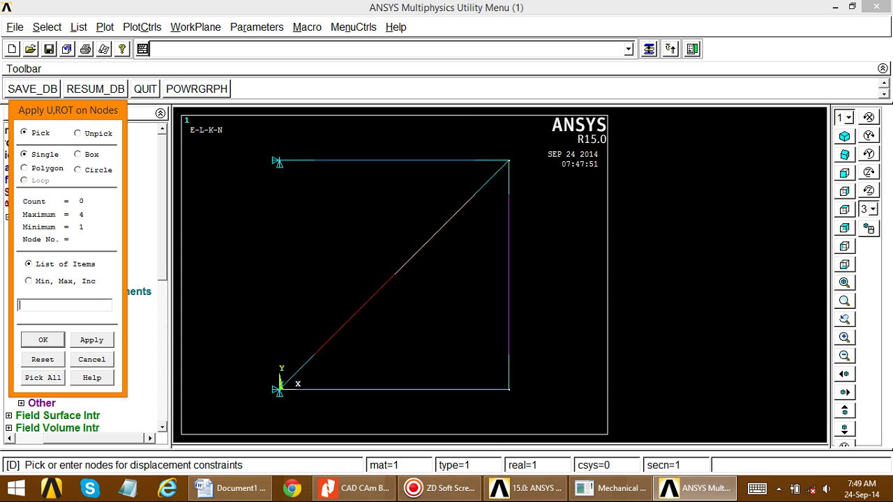
Step: Check the lower-right support in the Word truss figure, then constrain that node in ANSYS with a constant-value UY displacement
{"action": "left_click", "coordinate": [92, 340]}
{"action": "left_click", "coordinate": [201, 490]}
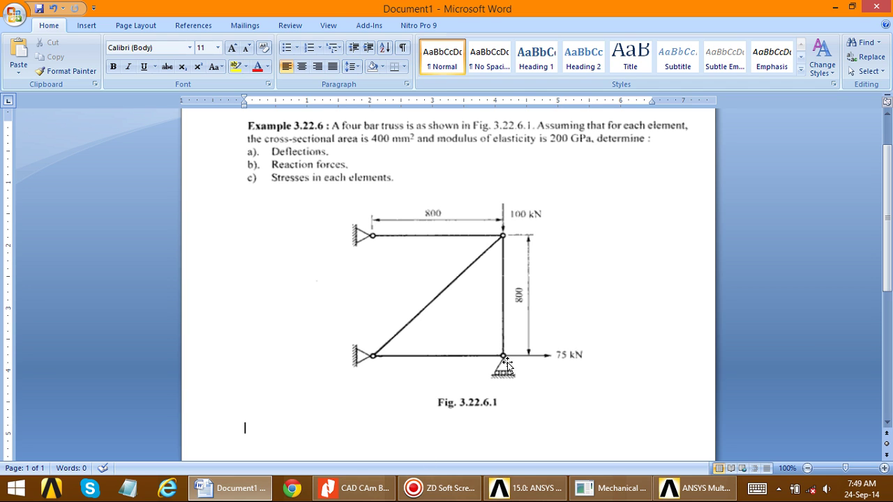
{"action": "left_click", "coordinate": [227, 495]}
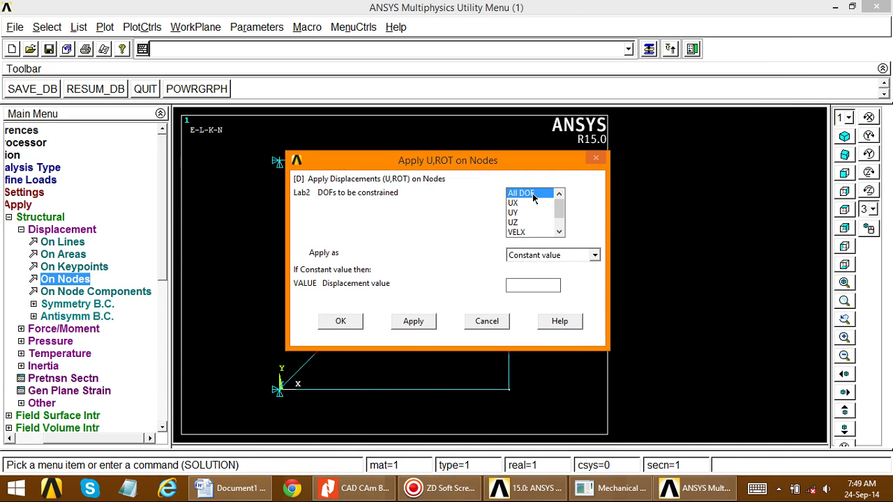
{"action": "left_click", "coordinate": [533, 198]}
{"action": "left_click", "coordinate": [513, 213]}
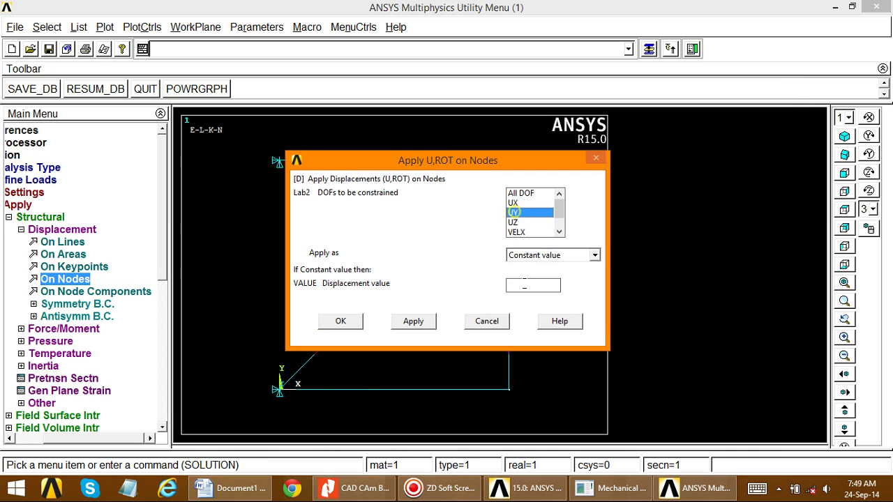
{"action": "left_click", "coordinate": [340, 322]}
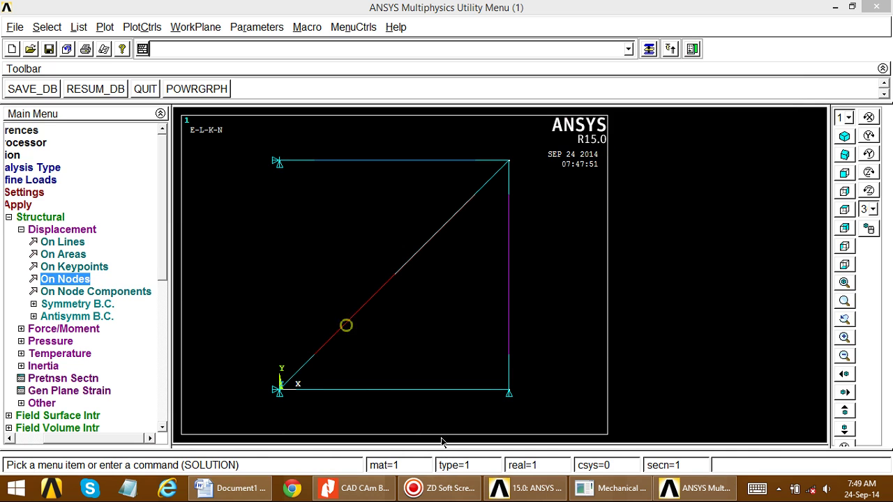
Step: Apply a constant FX force of 75e3 to the lower-right node, consulting the horizontal load in the Word figure
{"action": "left_click", "coordinate": [21, 230]}
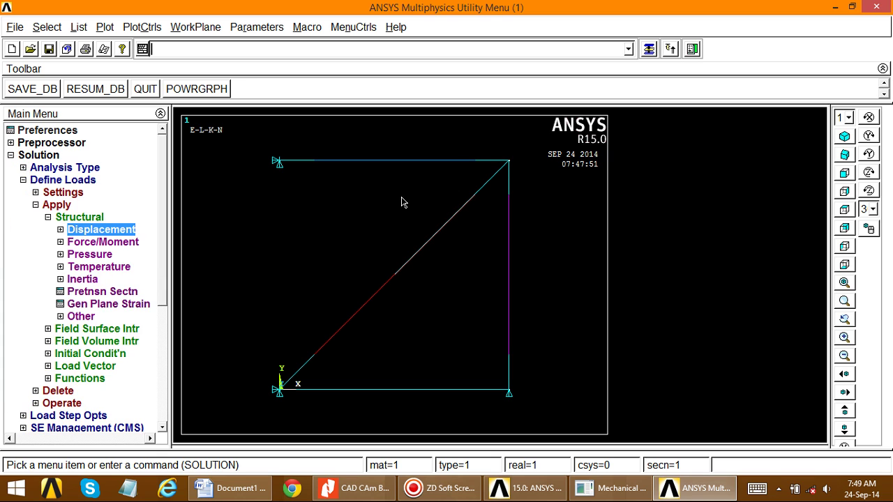
{"action": "left_click", "coordinate": [67, 244]}
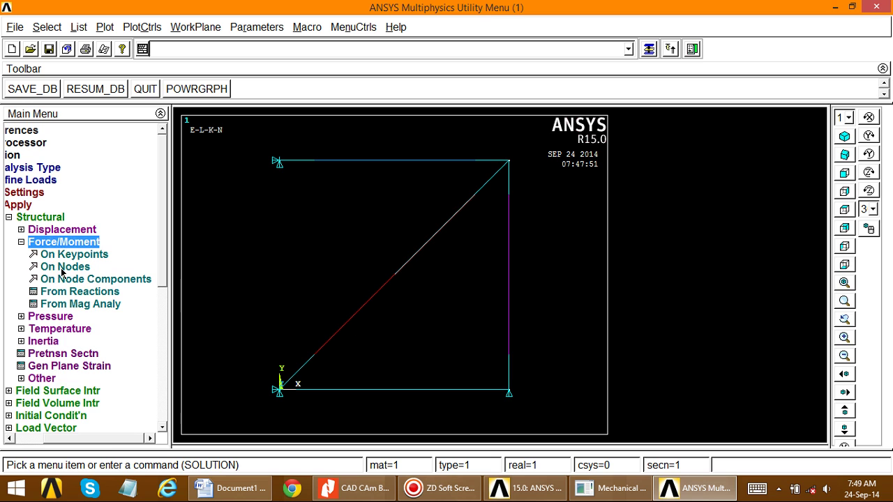
{"action": "left_click", "coordinate": [64, 267]}
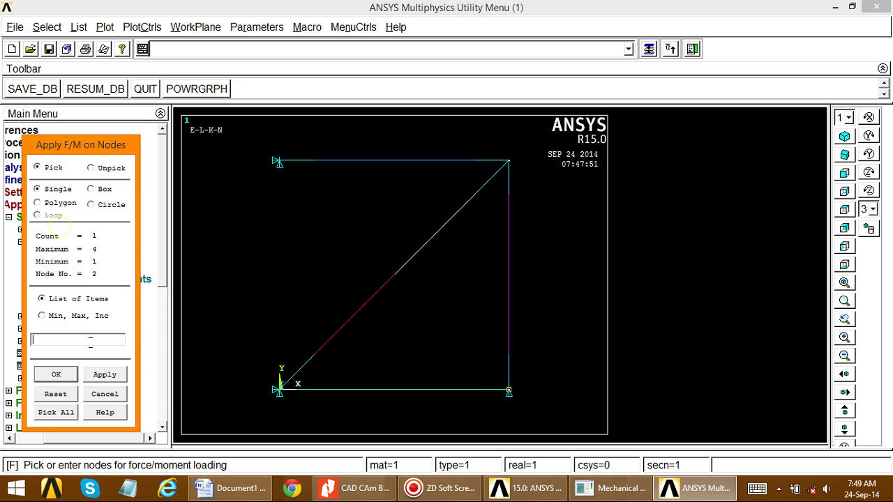
{"action": "left_click", "coordinate": [105, 376]}
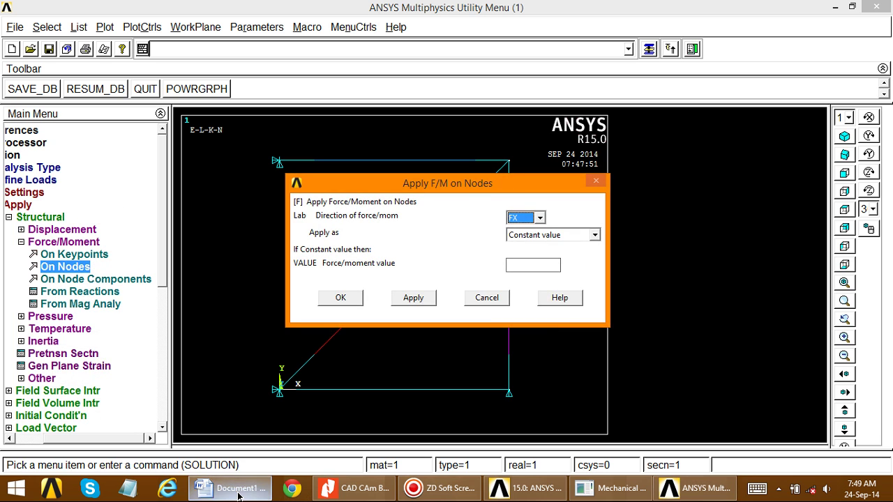
{"action": "left_click", "coordinate": [236, 492]}
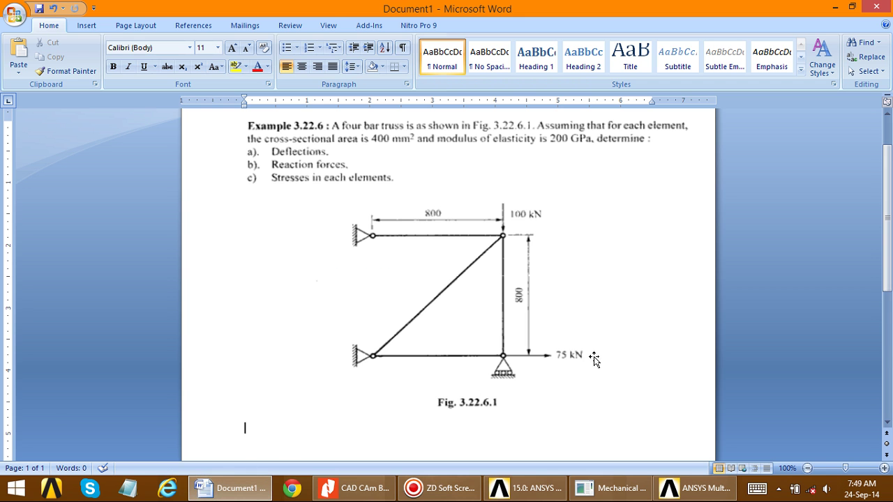
{"action": "left_click", "coordinate": [267, 487]}
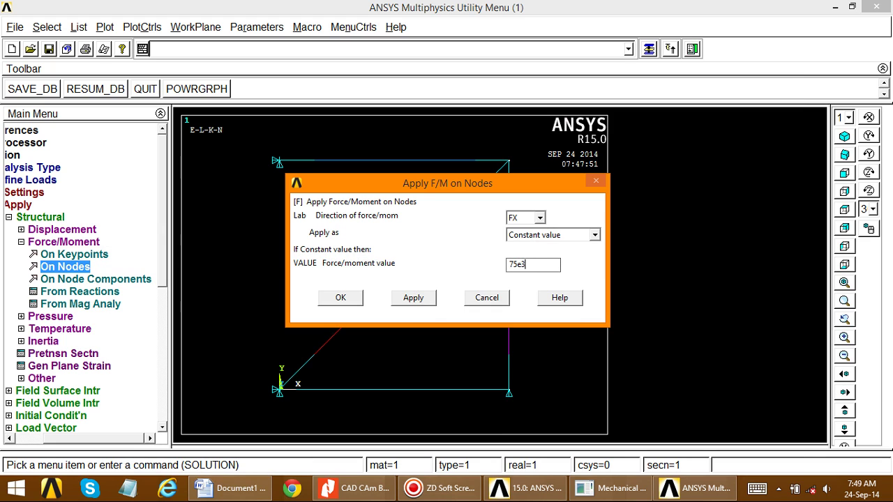
{"action": "left_click", "coordinate": [411, 300]}
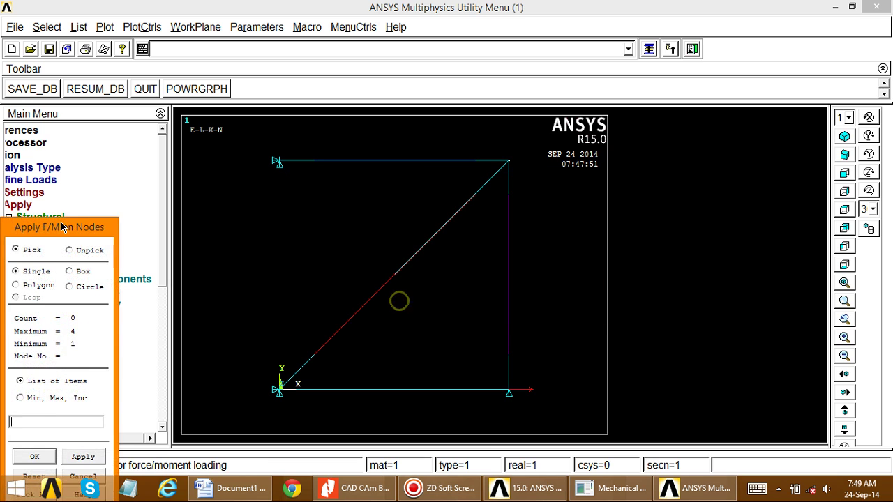
Step: Apply a constant FY force of 100e3 to the upper-right node, consulting the Word figure, and close the node picker
{"action": "left_click", "coordinate": [509, 160]}
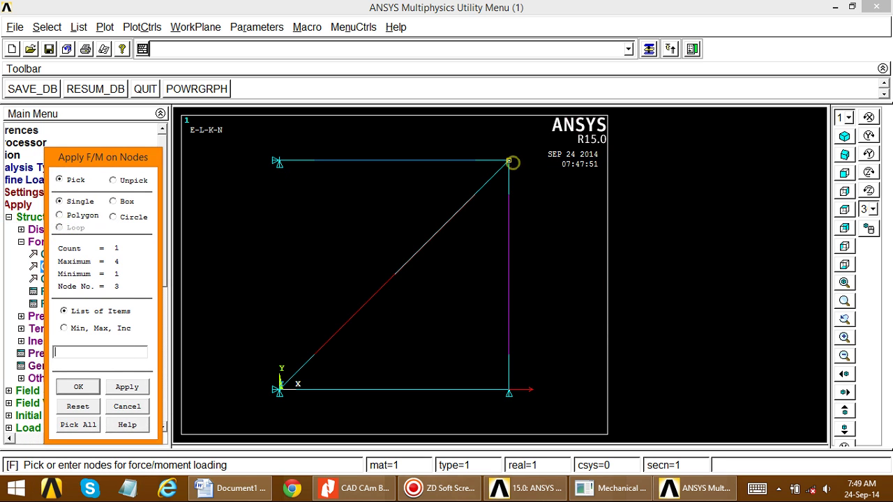
{"action": "left_click", "coordinate": [125, 391]}
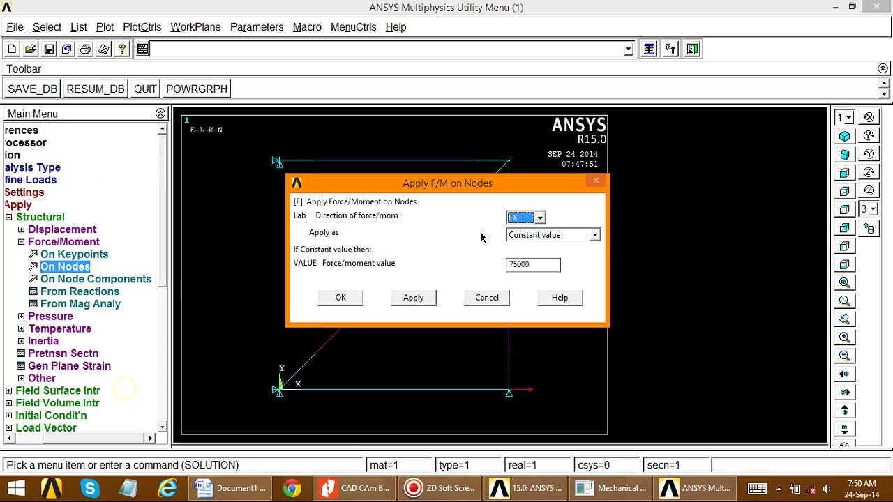
{"action": "left_click", "coordinate": [542, 218]}
{"action": "left_click", "coordinate": [520, 232]}
{"action": "double_click", "coordinate": [540, 265]}
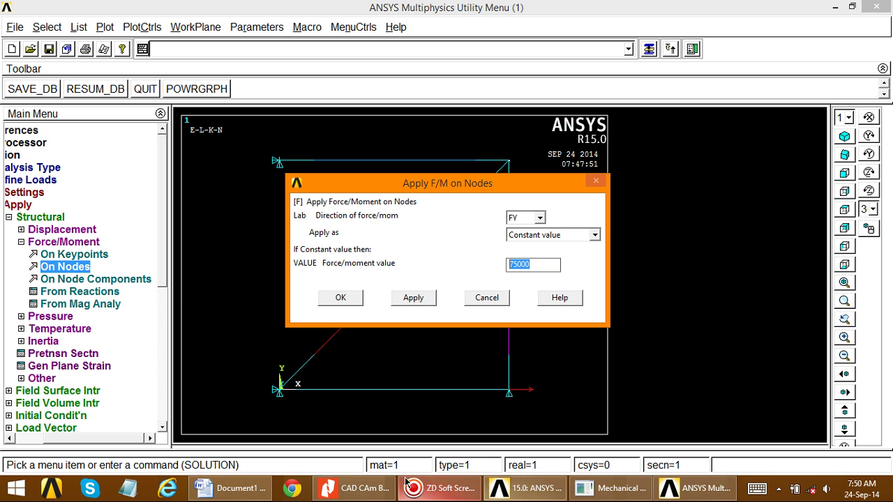
{"action": "left_click", "coordinate": [250, 495]}
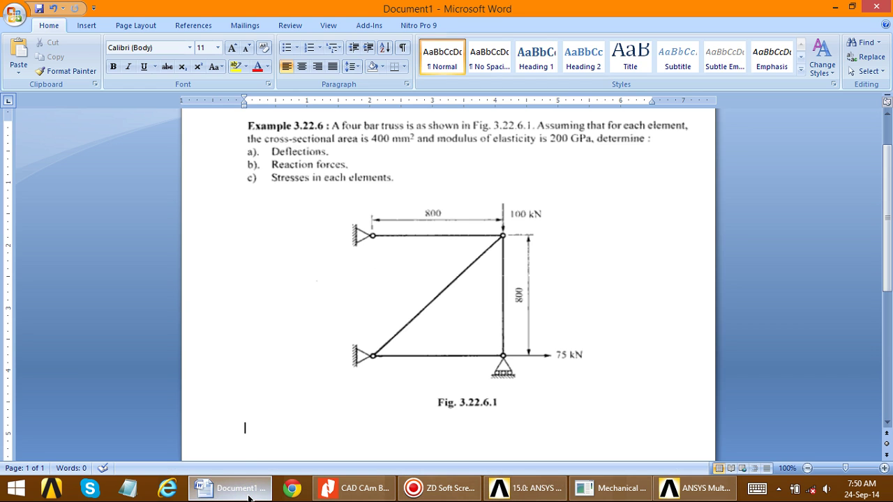
{"action": "left_click", "coordinate": [250, 495]}
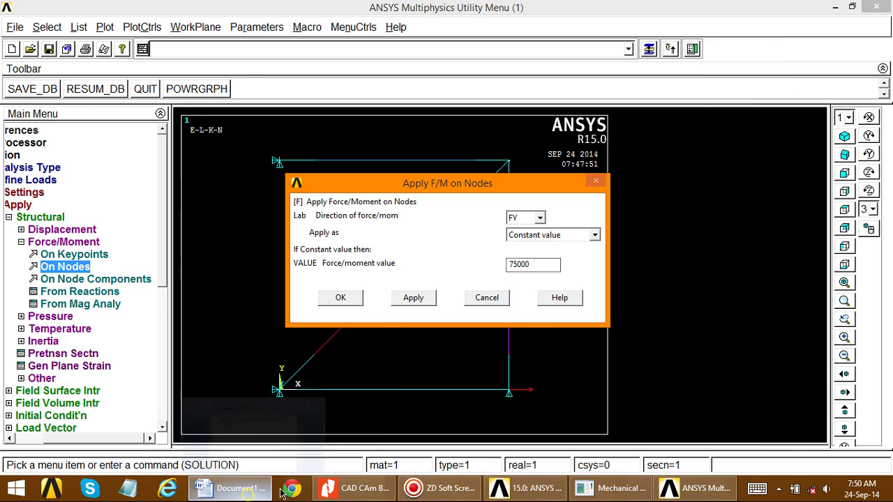
{"action": "double_click", "coordinate": [517, 265]}
{"action": "type", "text": "100e3"}
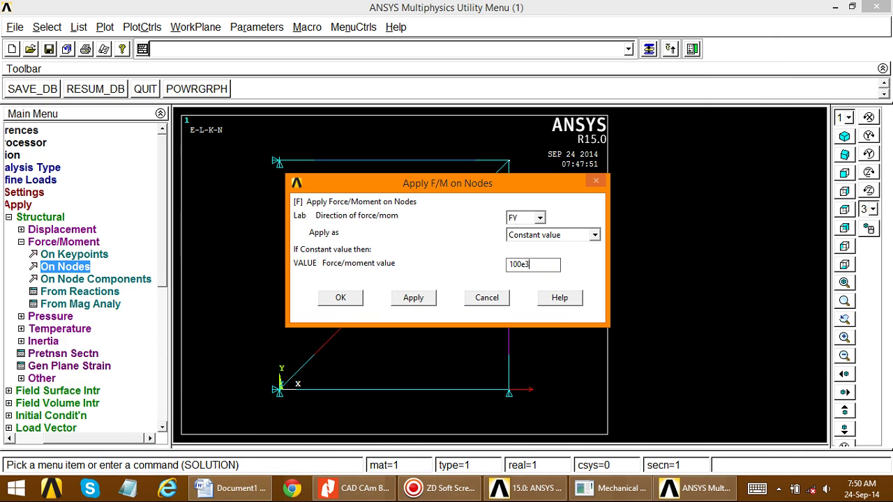
{"action": "left_click", "coordinate": [412, 299]}
{"action": "left_click_drag", "start_coordinate": [83, 235], "coordinate": [98, 192]}
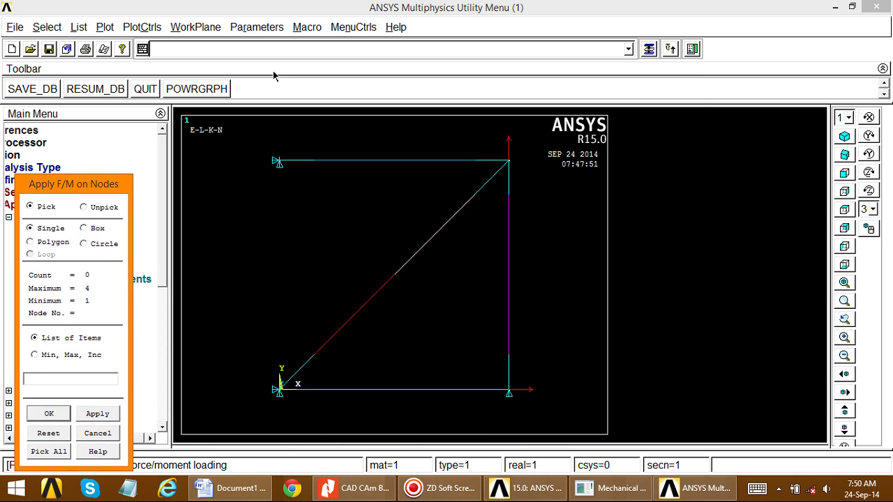
{"action": "left_click_drag", "start_coordinate": [91, 189], "coordinate": [102, 166]}
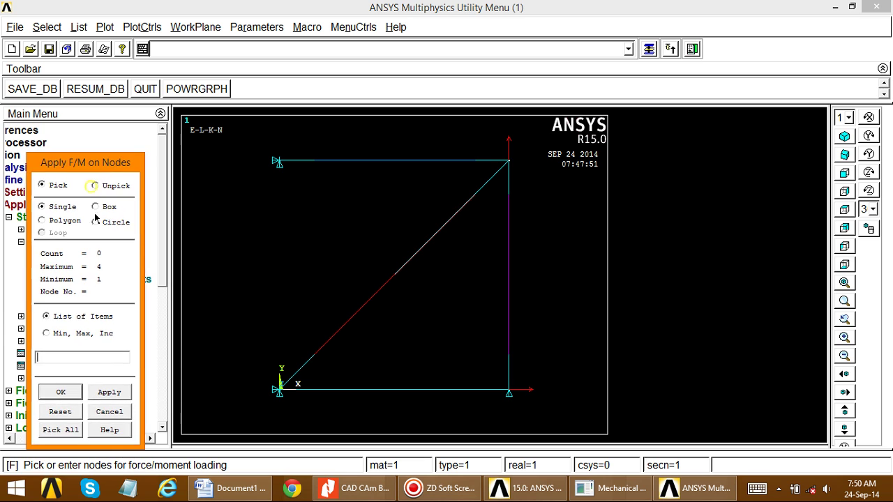
{"action": "left_click", "coordinate": [106, 418]}
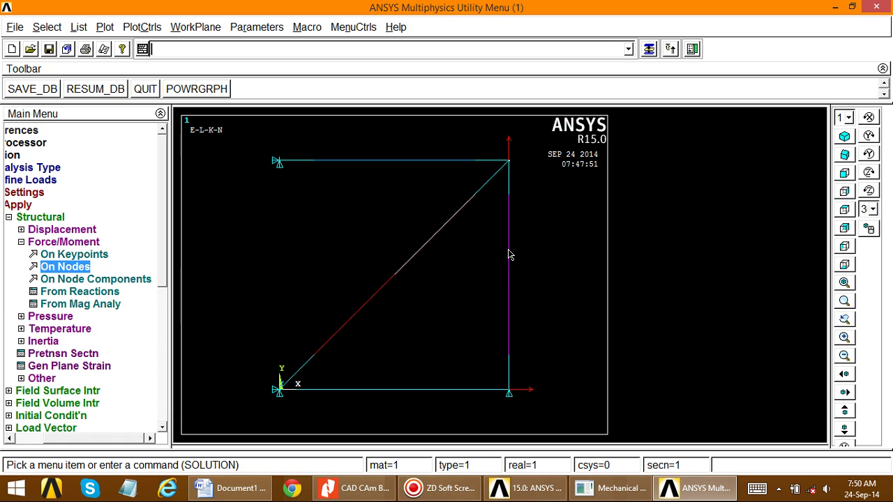
Step: Delete ALL structural forces and moments from the upper-right node of the truss
{"action": "left_click", "coordinate": [21, 242]}
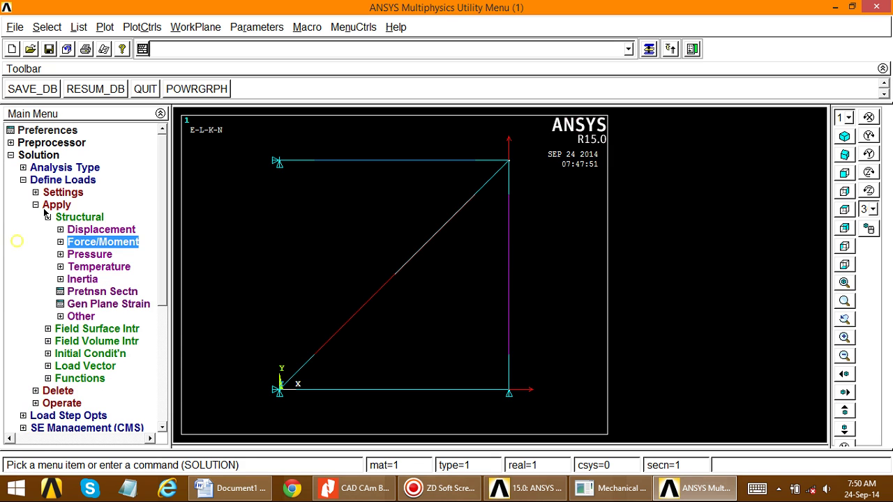
{"action": "left_click", "coordinate": [47, 217]}
{"action": "left_click", "coordinate": [35, 205]}
{"action": "left_click", "coordinate": [23, 180]}
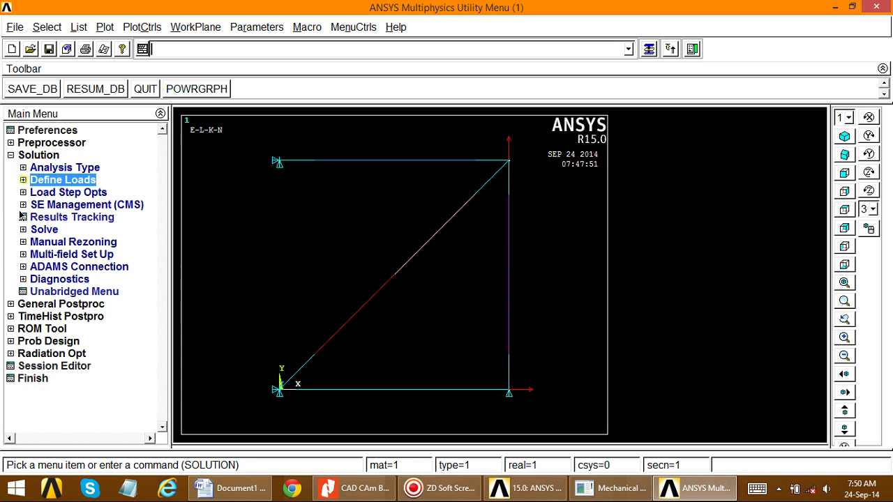
{"action": "left_click", "coordinate": [23, 180]}
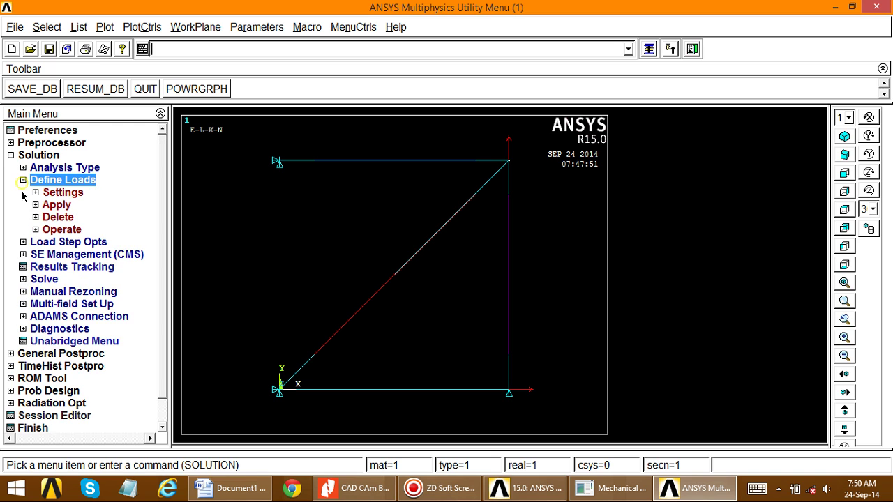
{"action": "left_click", "coordinate": [36, 217]}
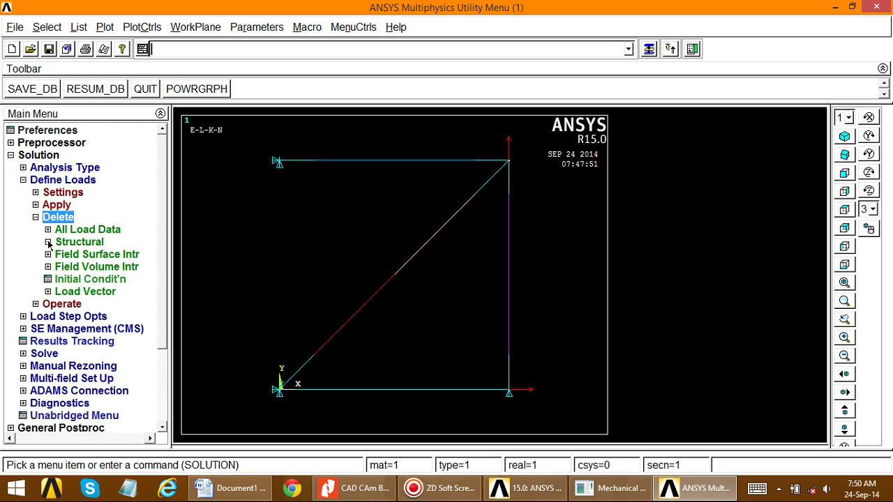
{"action": "left_click", "coordinate": [47, 242]}
{"action": "left_click", "coordinate": [61, 267]}
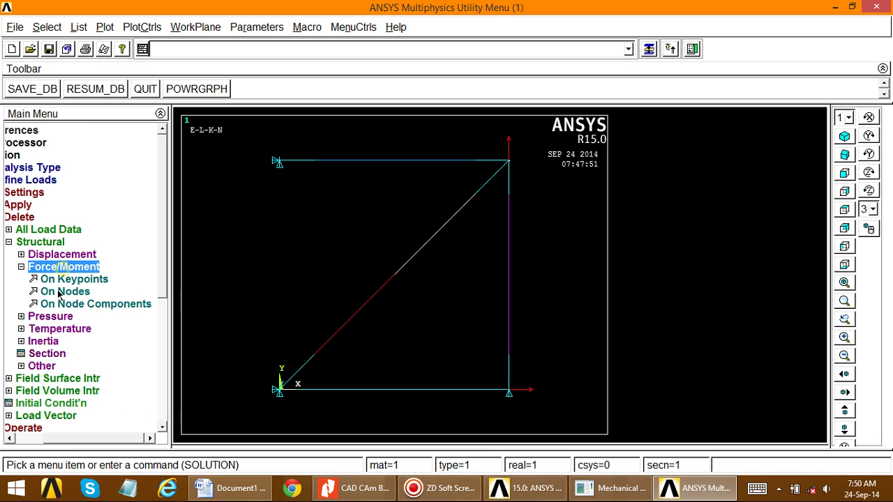
{"action": "left_click", "coordinate": [70, 292]}
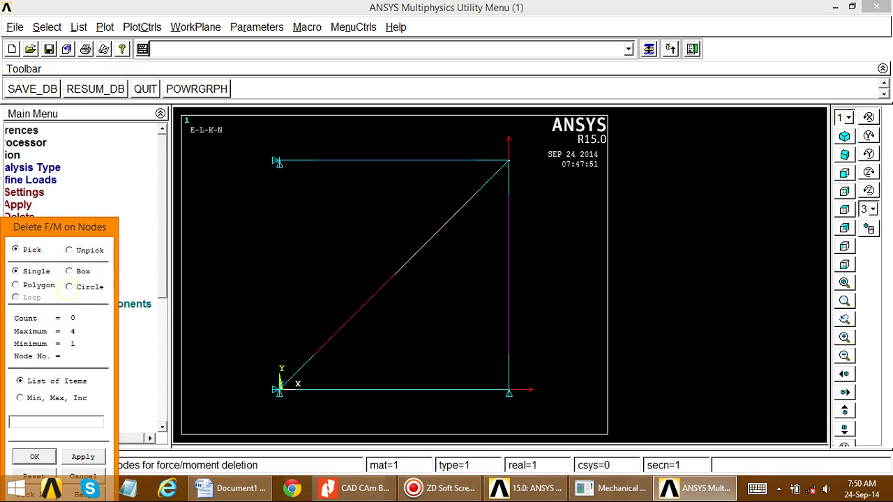
{"action": "left_click", "coordinate": [509, 161]}
{"action": "left_click_drag", "start_coordinate": [54, 227], "coordinate": [99, 150]}
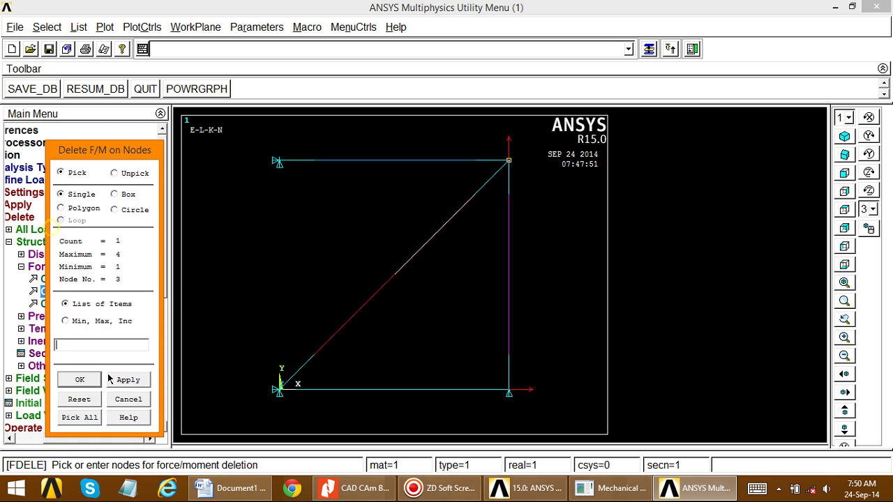
{"action": "left_click", "coordinate": [79, 380]}
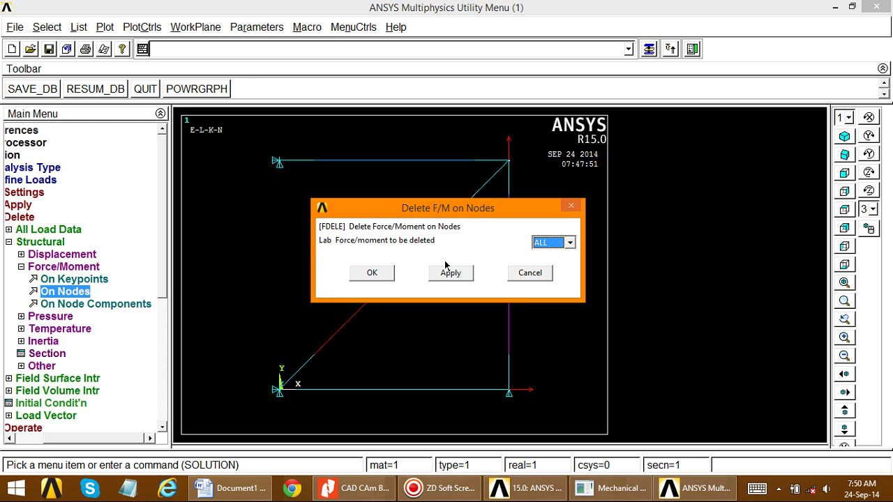
{"action": "left_click", "coordinate": [370, 273]}
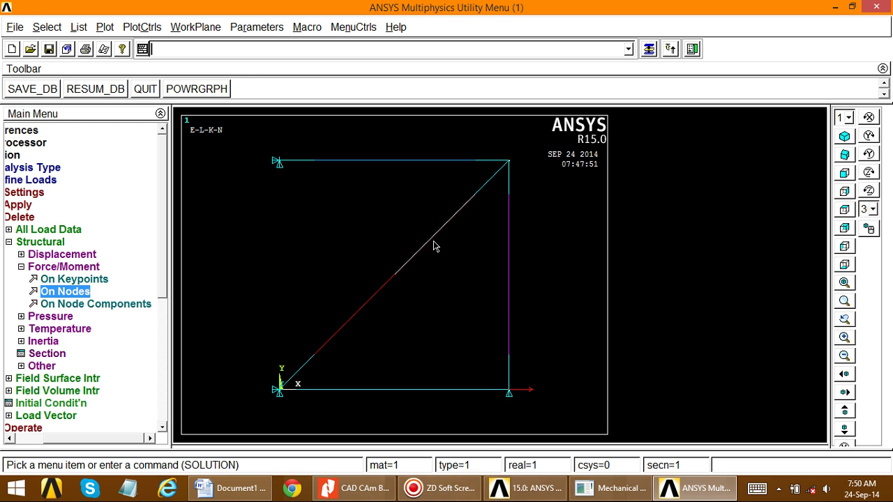
Step: Apply a constant FY force of -100000 to the upper-right node of the truss
{"action": "left_click", "coordinate": [25, 270]}
{"action": "left_click", "coordinate": [21, 267]}
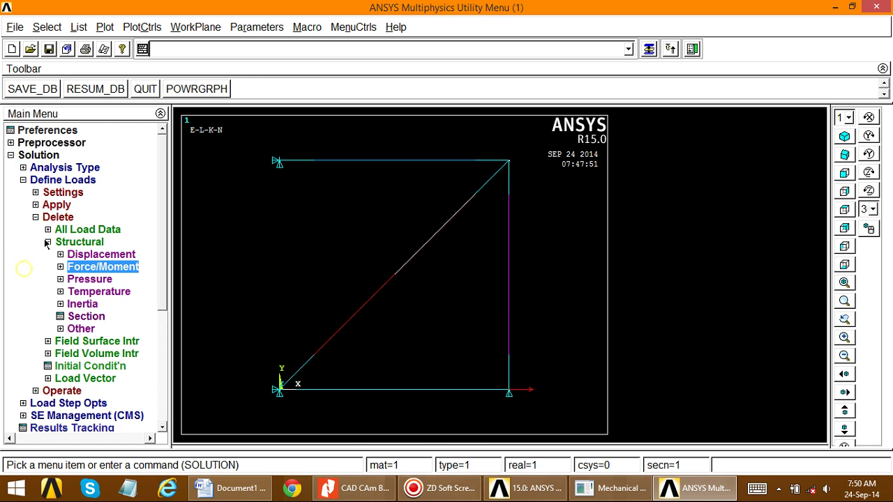
{"action": "left_click", "coordinate": [48, 243]}
{"action": "left_click", "coordinate": [36, 217]}
{"action": "left_click", "coordinate": [36, 206]}
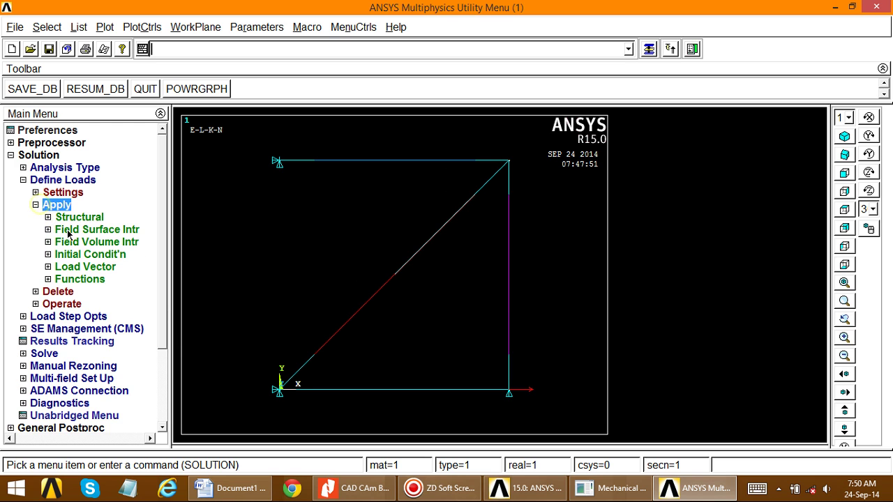
{"action": "left_click", "coordinate": [70, 217]}
{"action": "left_click", "coordinate": [75, 242]}
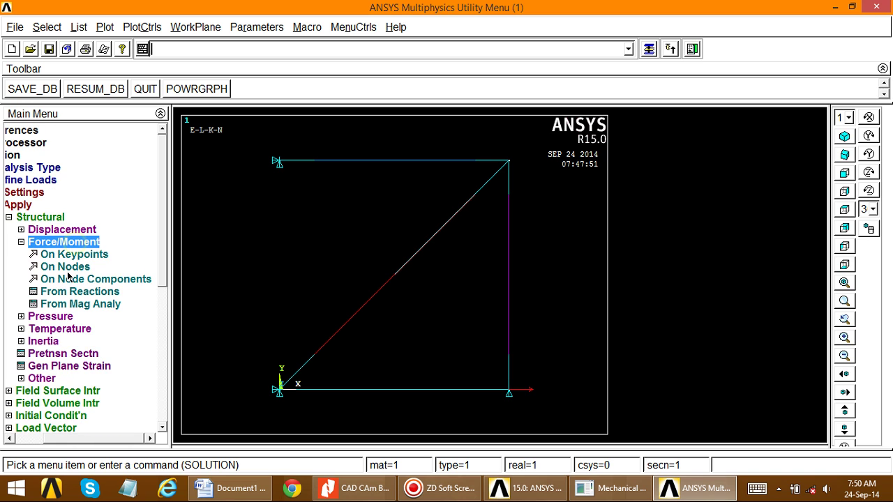
{"action": "left_click", "coordinate": [66, 268]}
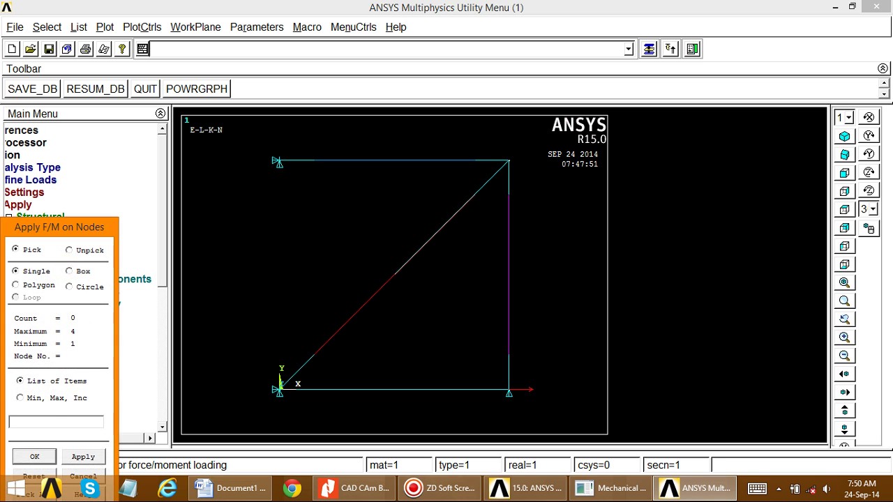
{"action": "left_click", "coordinate": [509, 161]}
{"action": "left_click", "coordinate": [73, 457]}
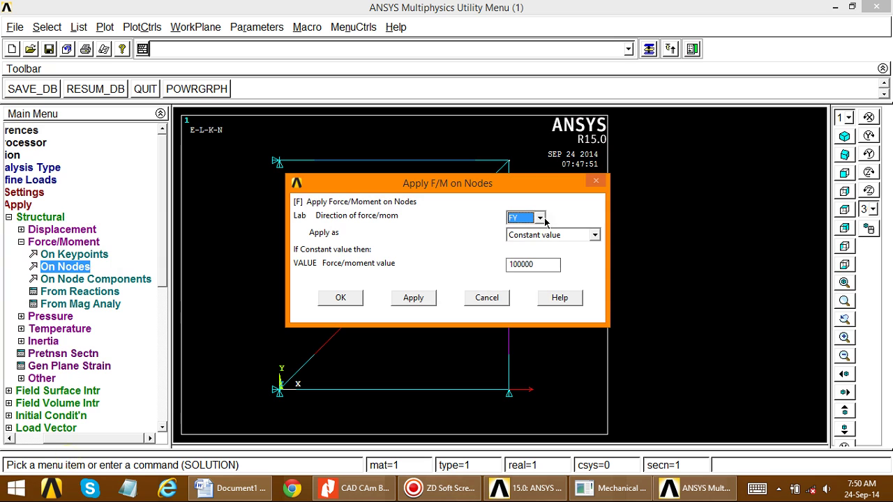
{"action": "left_click", "coordinate": [510, 264]}
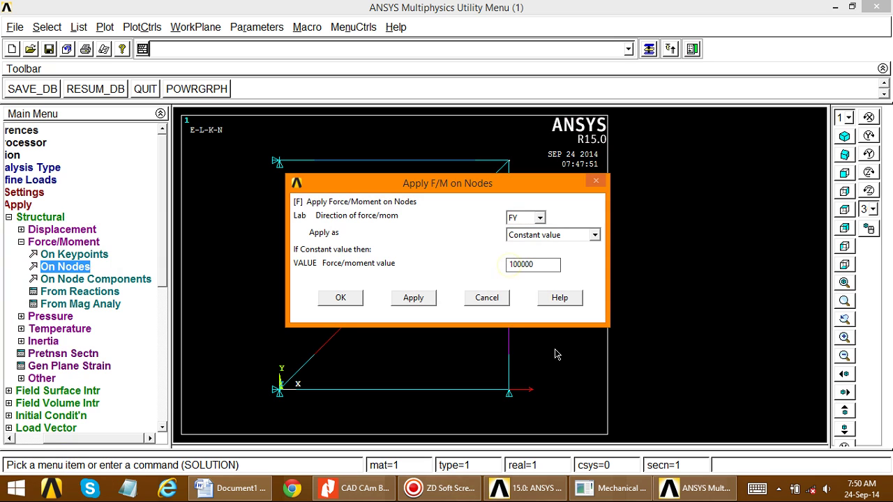
{"action": "type", "text": "-"}
{"action": "left_click", "coordinate": [355, 302]}
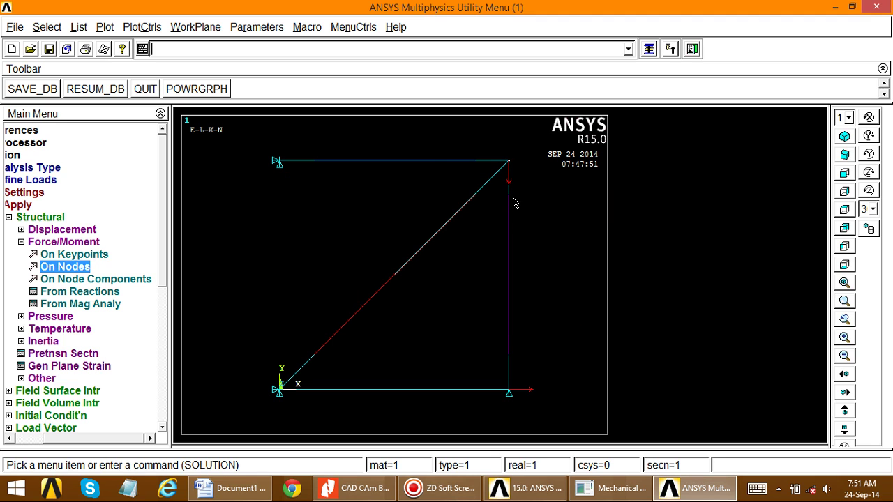
Step: Save the model database, check the Ansys Problems folder on the desktop, and return to ANSYS
{"action": "left_click", "coordinate": [11, 217]}
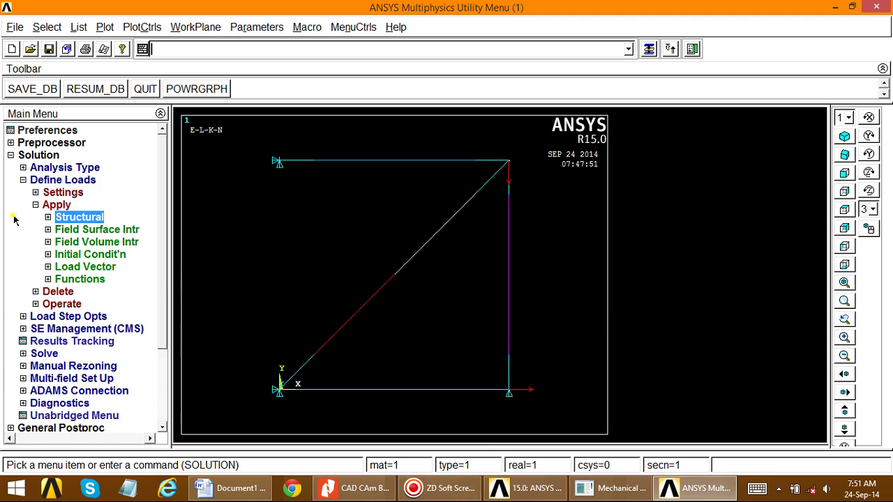
{"action": "left_click", "coordinate": [35, 205]}
{"action": "left_click", "coordinate": [24, 180]}
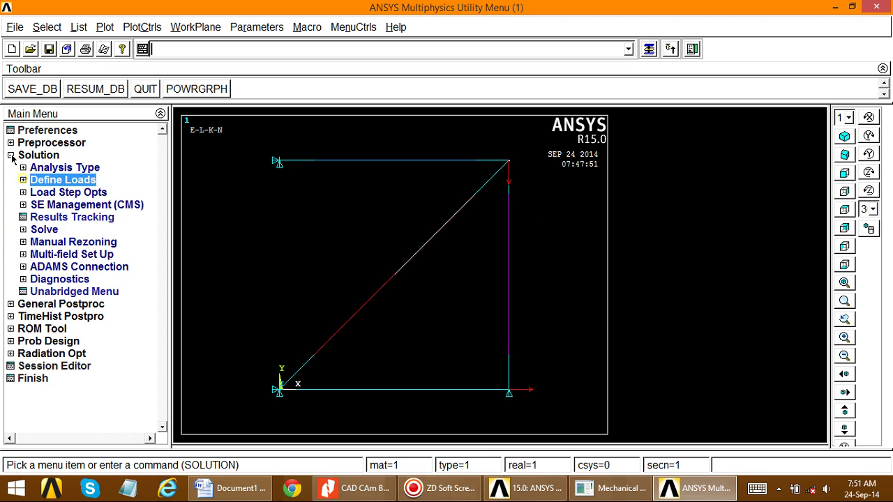
{"action": "left_click", "coordinate": [10, 155]}
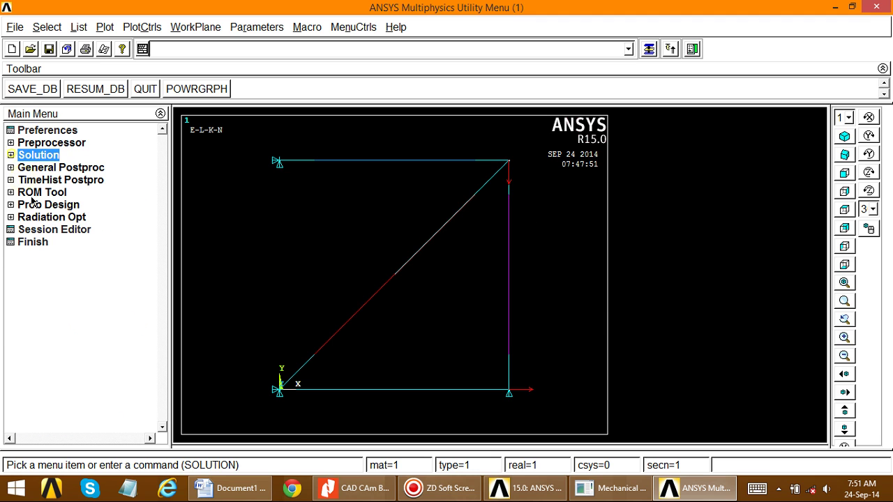
{"action": "left_click", "coordinate": [33, 89]}
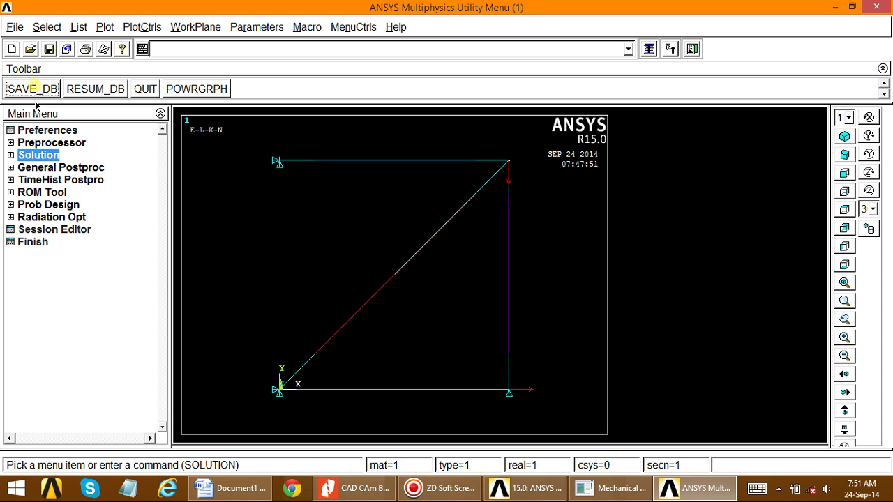
{"action": "left_click", "coordinate": [835, 8]}
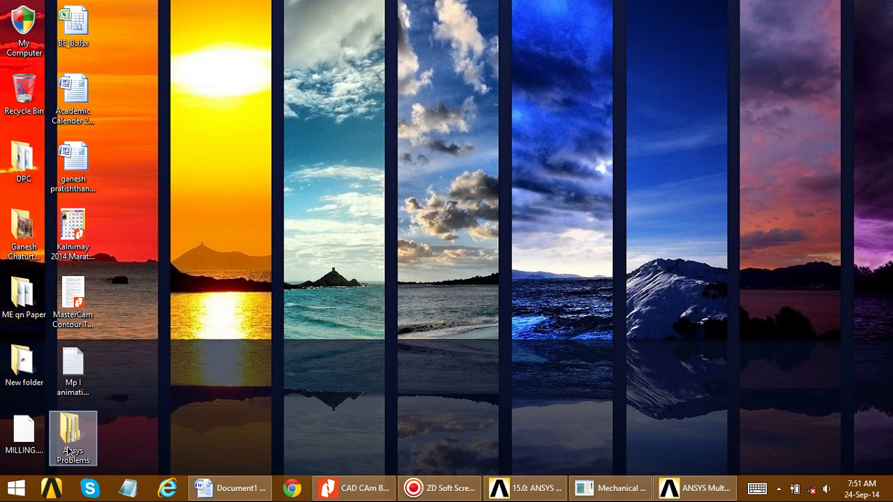
{"action": "left_click", "coordinate": [691, 488]}
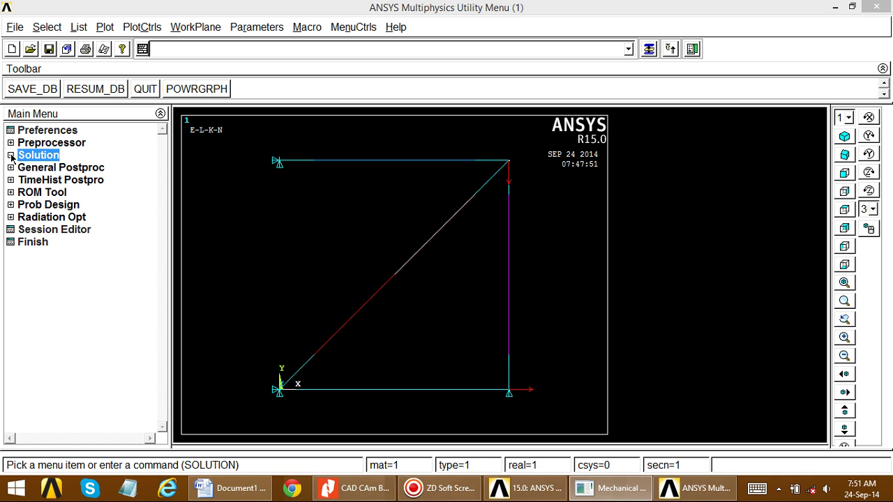
Step: Solve the current load step of the truss and close the solution note and status window
{"action": "left_click", "coordinate": [11, 155]}
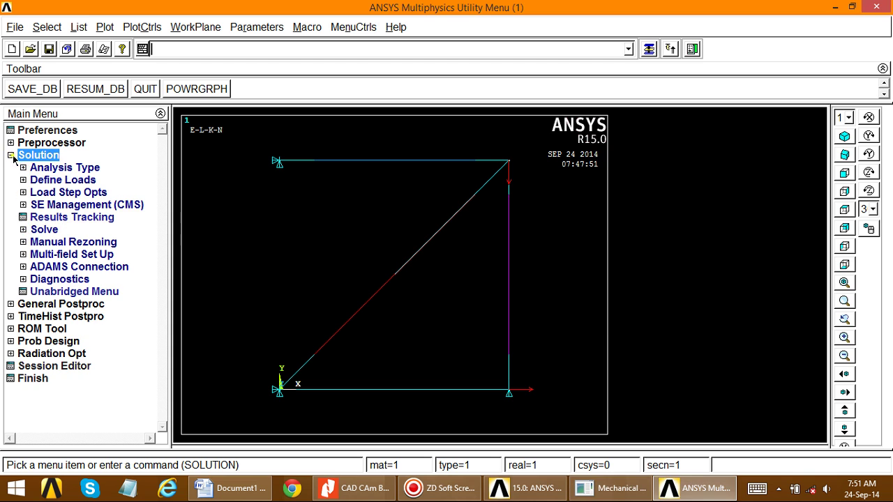
{"action": "left_click", "coordinate": [23, 229]}
{"action": "left_click", "coordinate": [69, 241]}
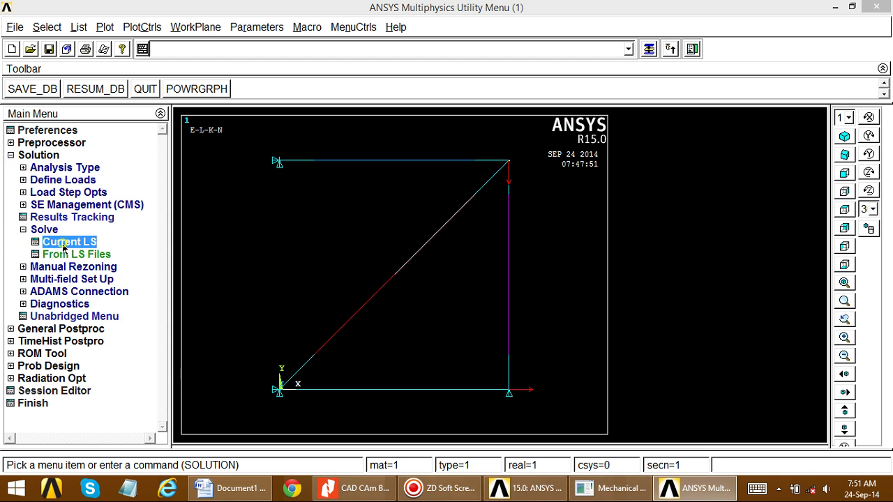
{"action": "left_click", "coordinate": [444, 310]}
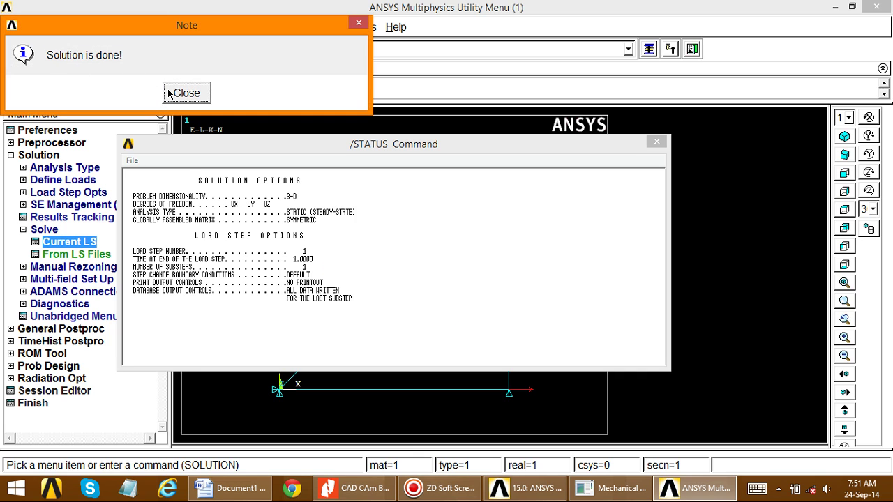
{"action": "left_click", "coordinate": [171, 92]}
{"action": "left_click", "coordinate": [656, 142]}
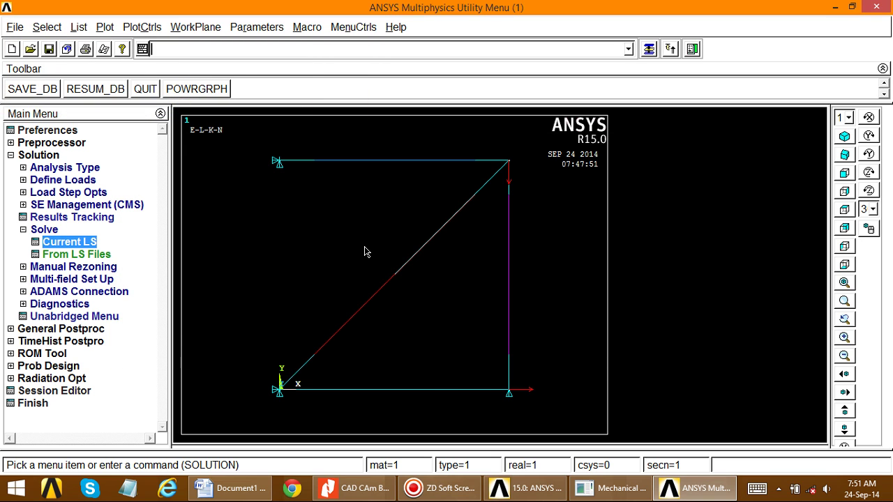
{"action": "left_click", "coordinate": [23, 230]}
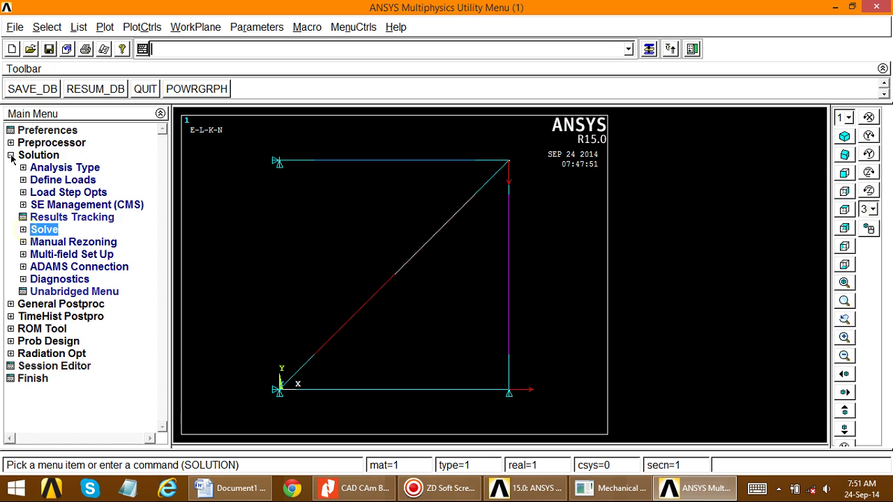
{"action": "left_click", "coordinate": [11, 155]}
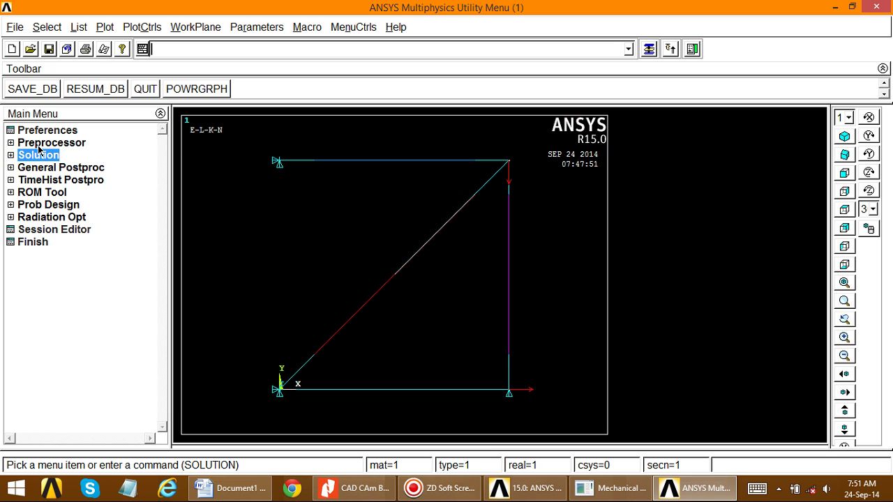
Step: Plot the truss's deformed shape with the Def + undeformed option
{"action": "left_click", "coordinate": [11, 168]}
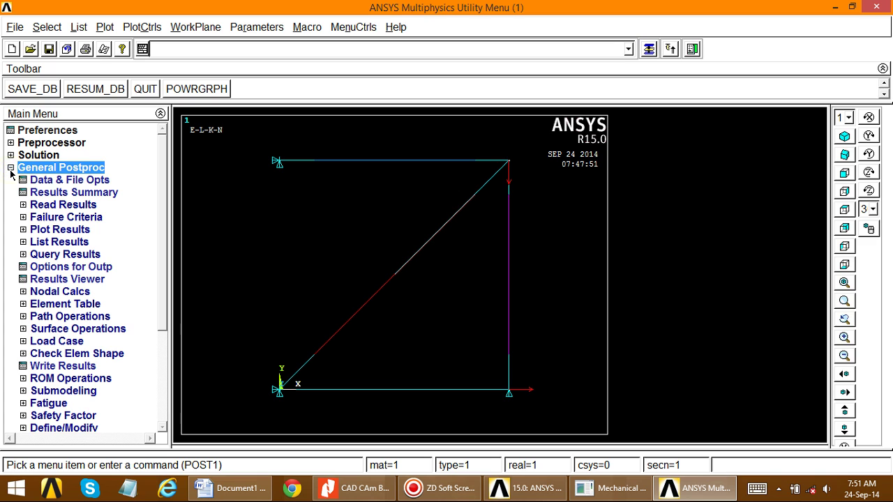
{"action": "left_click", "coordinate": [23, 230]}
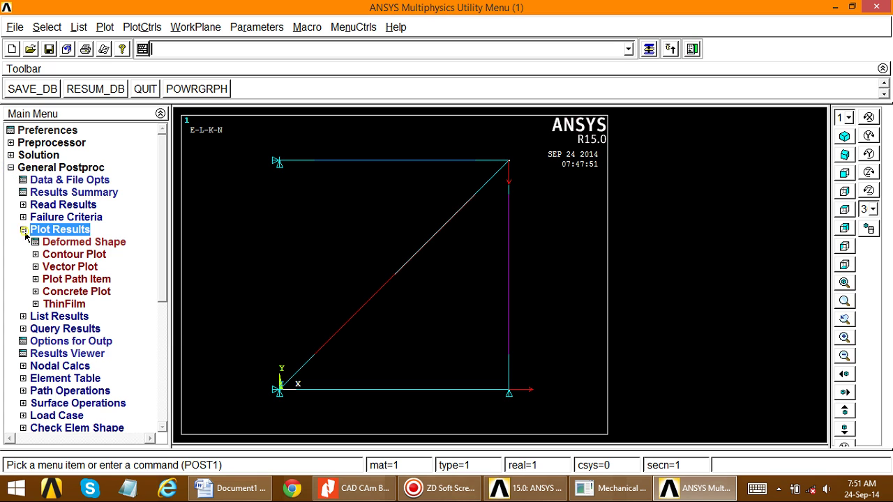
{"action": "left_click", "coordinate": [62, 243]}
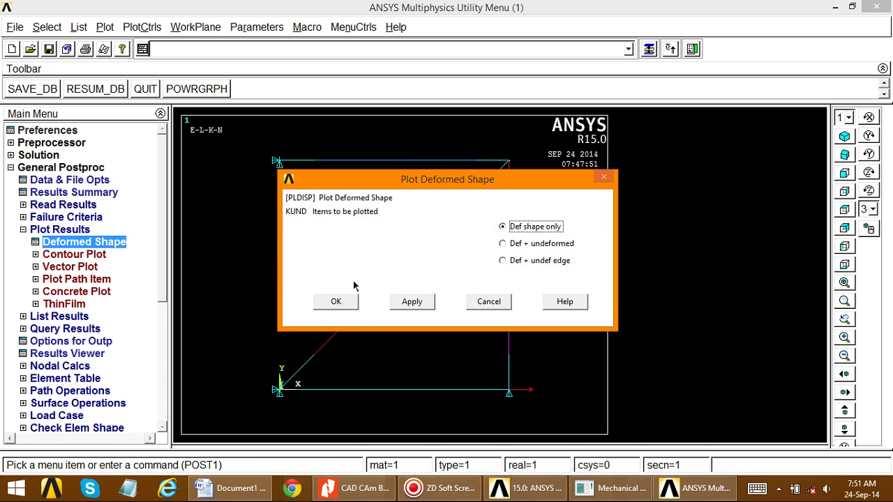
{"action": "left_click", "coordinate": [504, 246]}
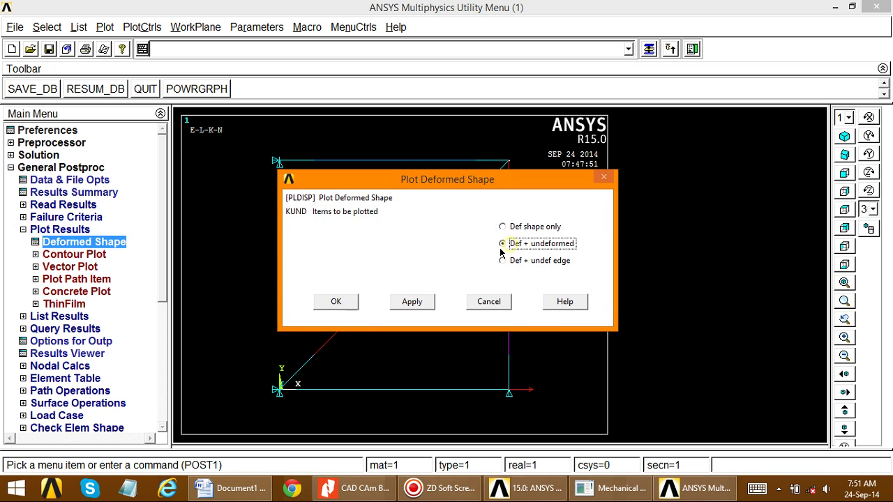
{"action": "left_click", "coordinate": [338, 302]}
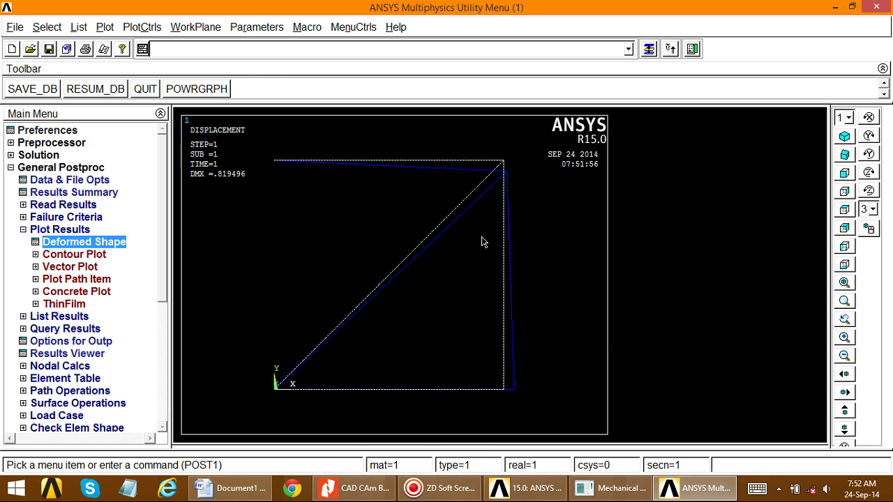
Step: Capture the displacement plot in a separate image window and move that window higher
{"action": "left_click", "coordinate": [155, 28]}
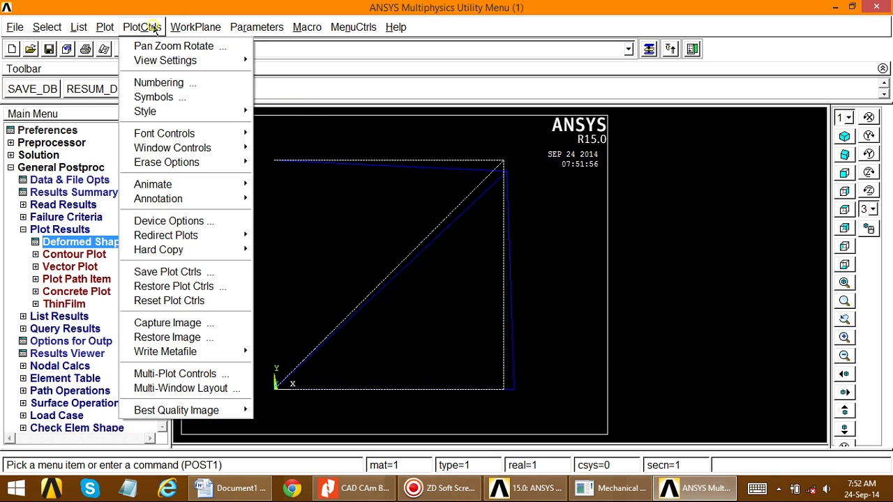
{"action": "left_click", "coordinate": [171, 323]}
{"action": "left_click_drag", "start_coordinate": [238, 145], "coordinate": [289, 40]}
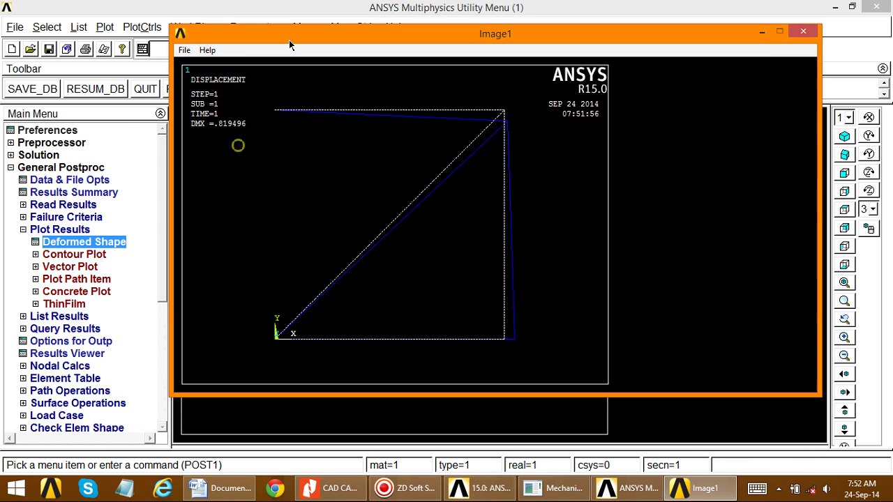
Step: Start saving the captured image as a bitmap, choosing the ANSYS folder inside Ansys Problems on the desktop
{"action": "left_click", "coordinate": [184, 51]}
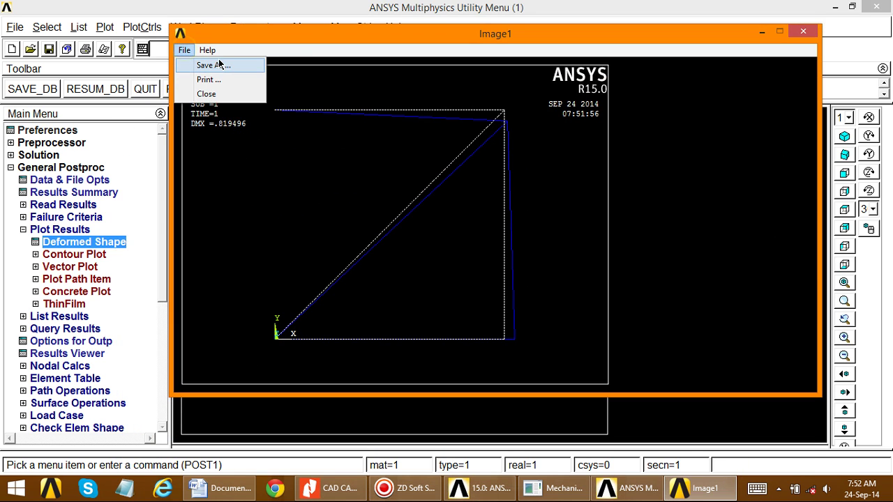
{"action": "left_click", "coordinate": [212, 65]}
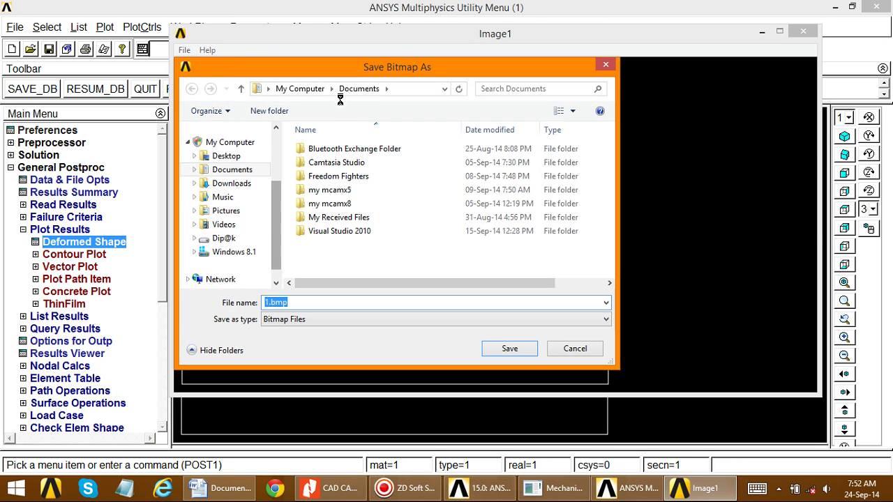
{"action": "scroll", "coordinate": [275, 160], "scroll_direction": "up", "scroll_amount": 2}
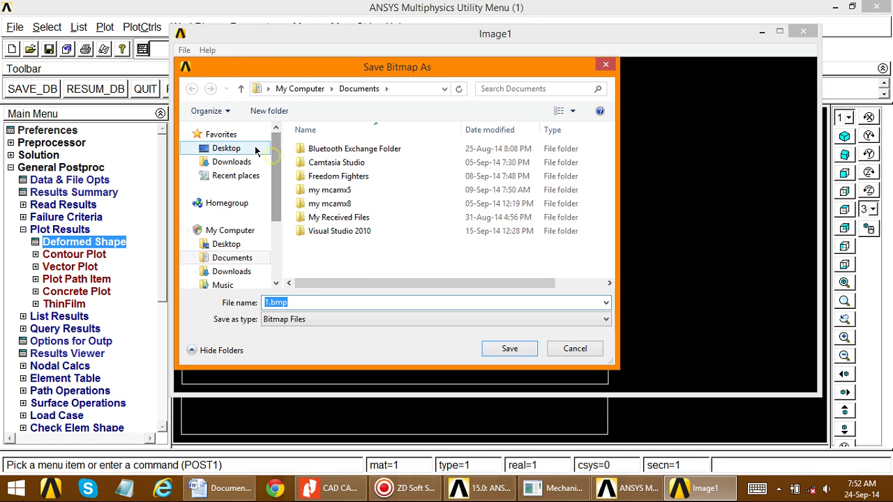
{"action": "left_click", "coordinate": [239, 148]}
{"action": "scroll", "coordinate": [616, 217], "scroll_direction": "down", "scroll_amount": 5}
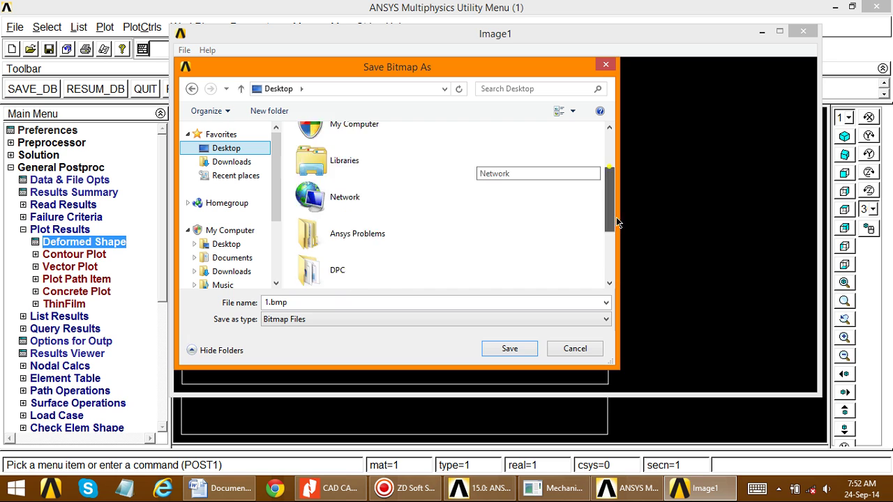
{"action": "scroll", "coordinate": [619, 258], "scroll_direction": "down", "scroll_amount": 1}
{"action": "left_click_drag", "start_coordinate": [611, 261], "coordinate": [614, 236]}
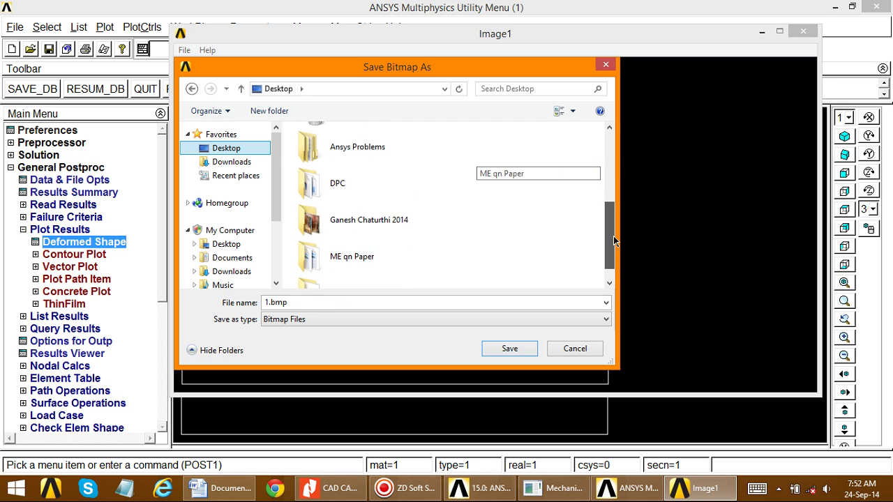
{"action": "double_click", "coordinate": [357, 160]}
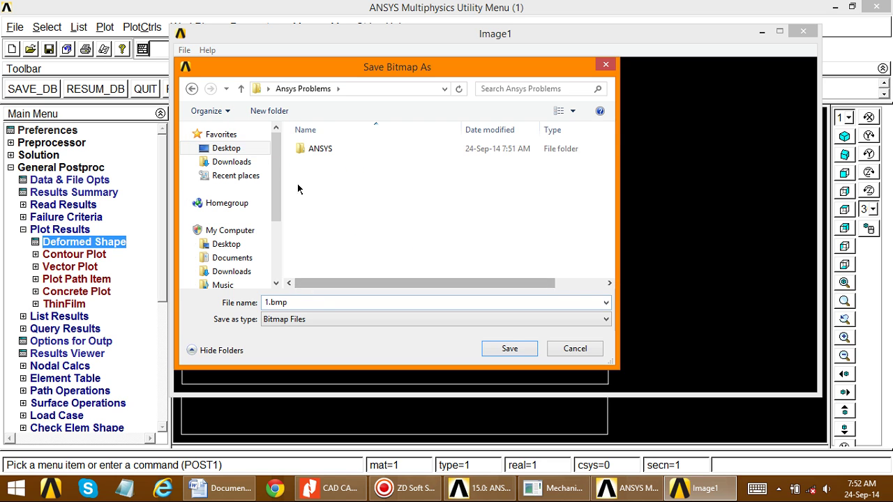
{"action": "double_click", "coordinate": [320, 149]}
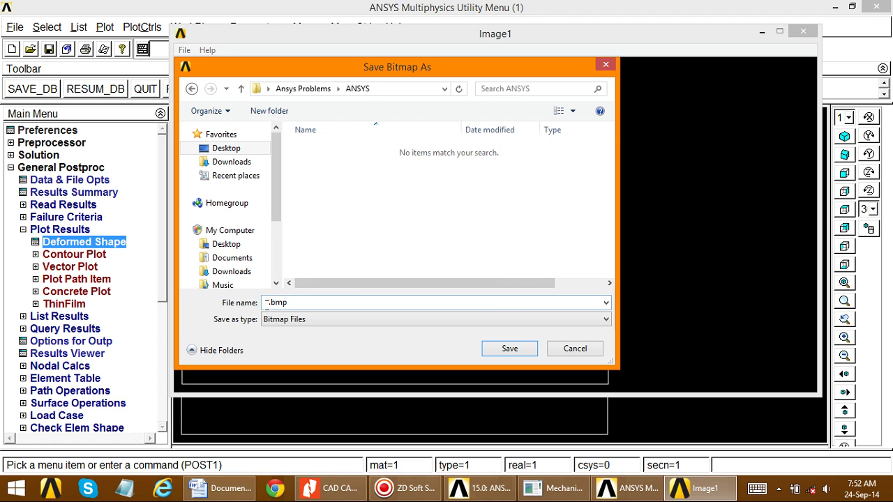
Step: Save the captured displacement image as Deformed Shape.bmp in the ANSYS folder and close the image window
{"action": "double_click", "coordinate": [267, 302]}
{"action": "type", "text": "1"}
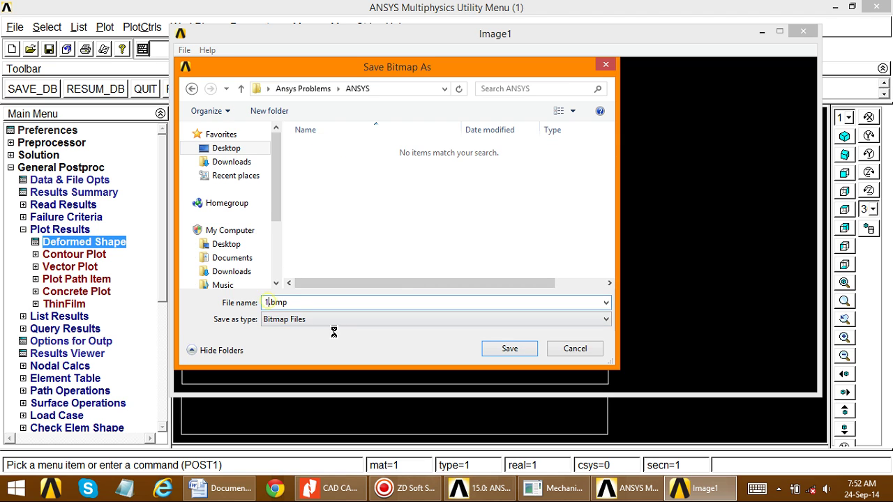
{"action": "key", "text": "BackSpace"}
{"action": "type", "text": "Deformed Shape"}
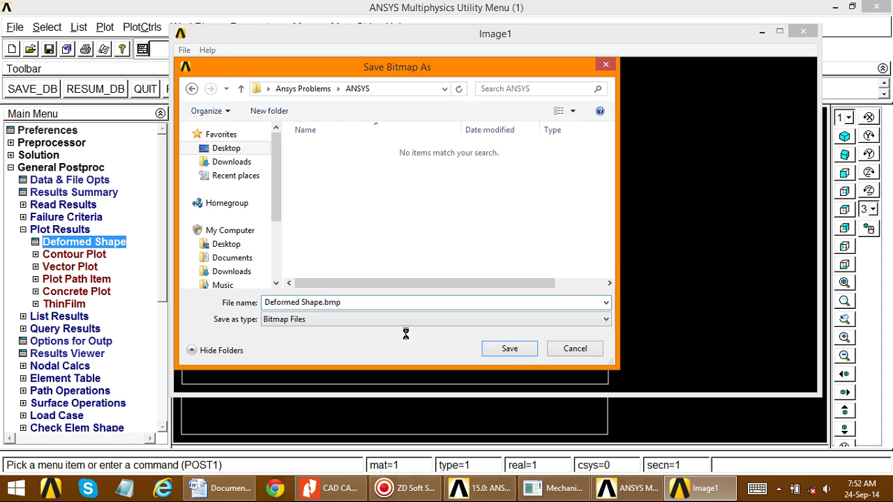
{"action": "left_click", "coordinate": [505, 351]}
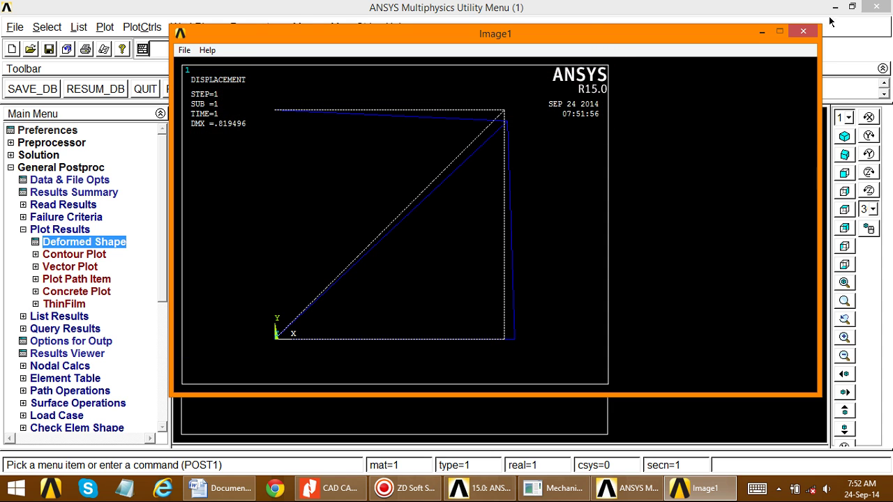
{"action": "left_click", "coordinate": [803, 31]}
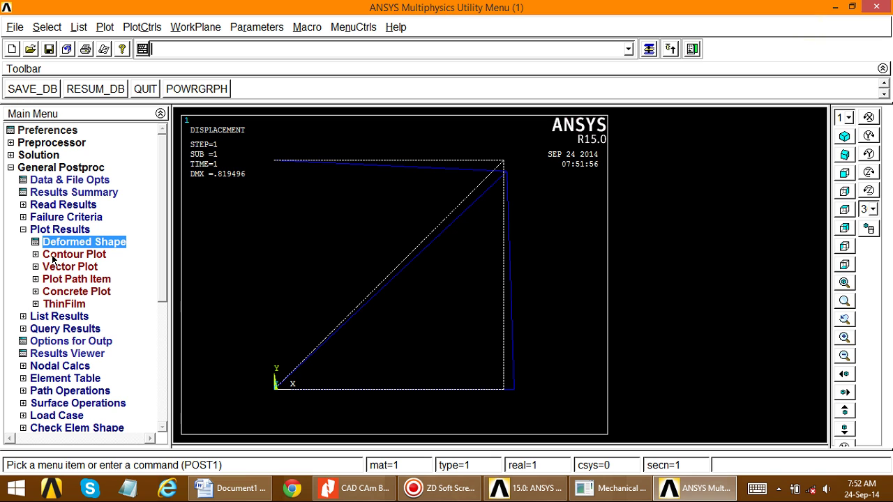
Step: Plot the nodal solution contour of the truss's displacement vector sum
{"action": "left_click", "coordinate": [47, 257]}
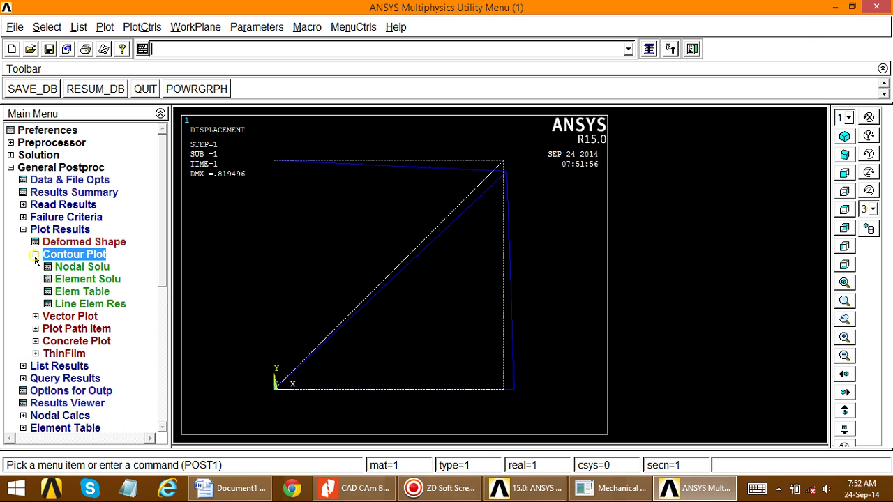
{"action": "left_click", "coordinate": [67, 271]}
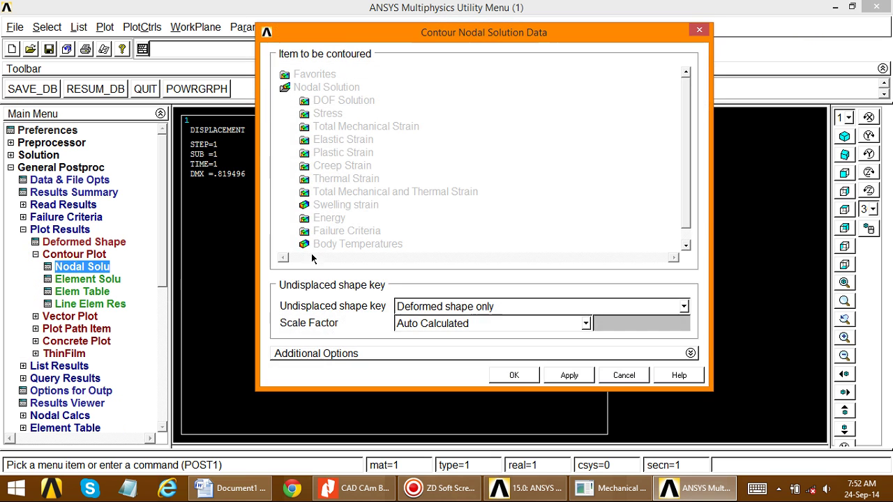
{"action": "left_click", "coordinate": [318, 91]}
{"action": "left_click", "coordinate": [318, 91]}
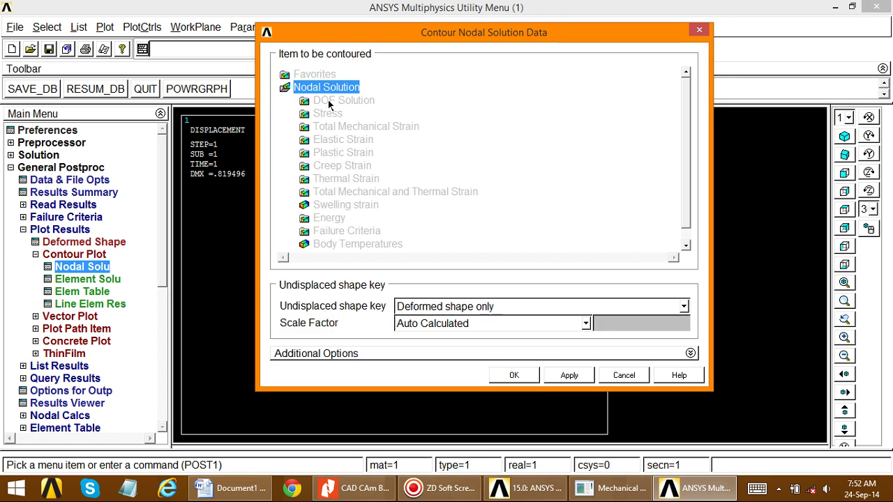
{"action": "double_click", "coordinate": [330, 102]}
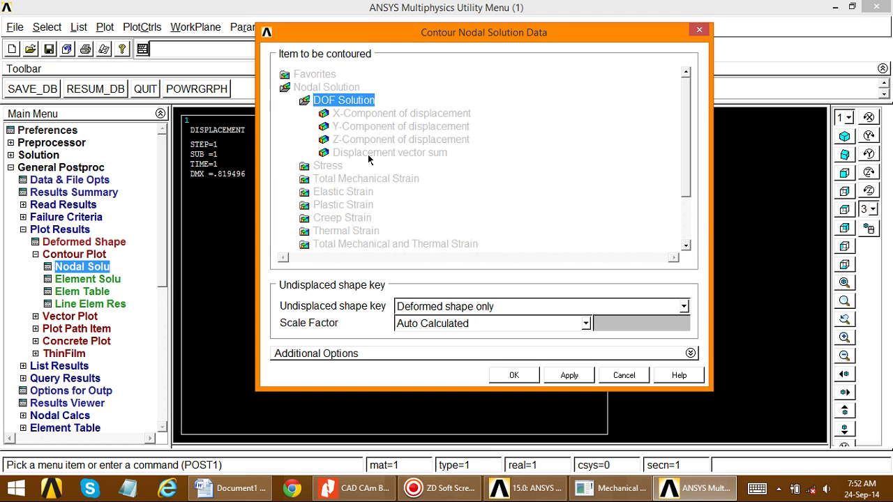
{"action": "left_click", "coordinate": [369, 155]}
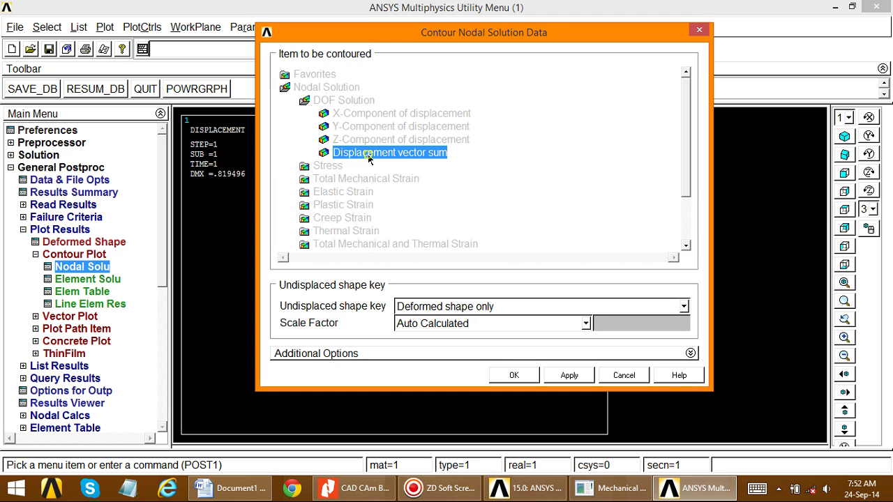
{"action": "left_click", "coordinate": [505, 376]}
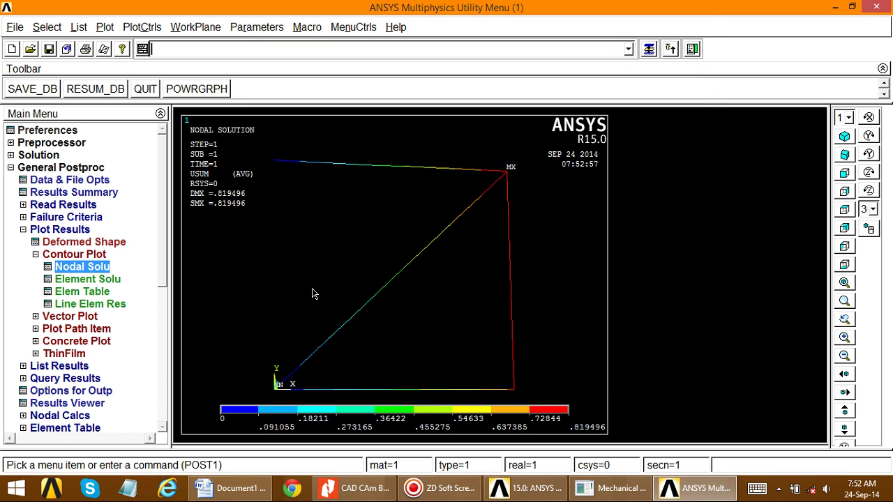
Step: Capture the displacement contour plot, save it as nodal solution.bmp in the ANSYS folder, and close the image window
{"action": "left_click", "coordinate": [135, 28]}
{"action": "left_click", "coordinate": [173, 325]}
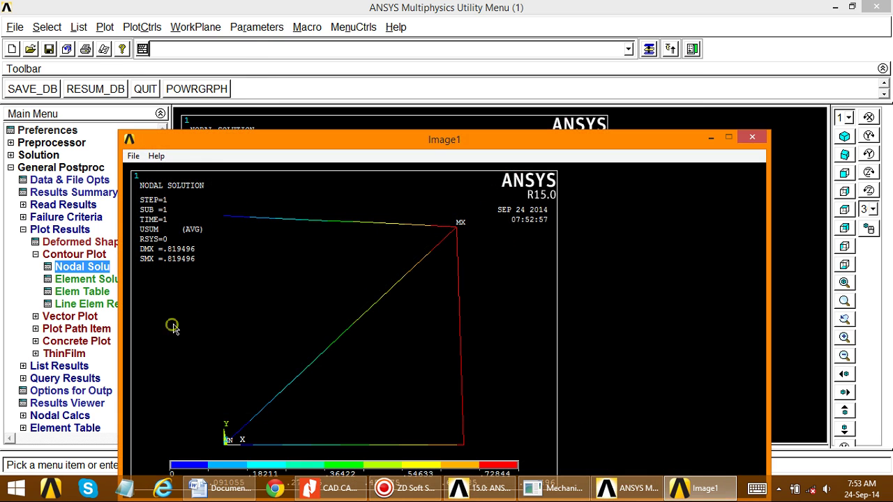
{"action": "left_click", "coordinate": [133, 155]}
{"action": "left_click", "coordinate": [148, 171]}
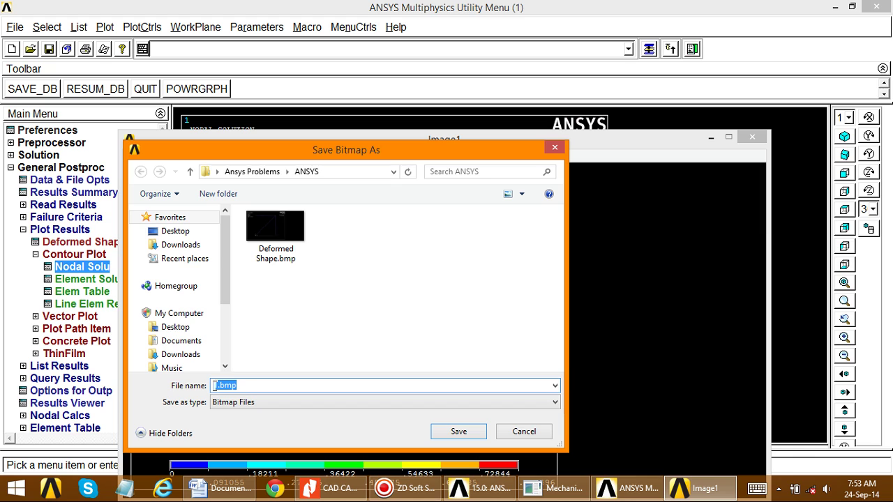
{"action": "left_click", "coordinate": [214, 386]}
{"action": "type", "text": "nodal solution"}
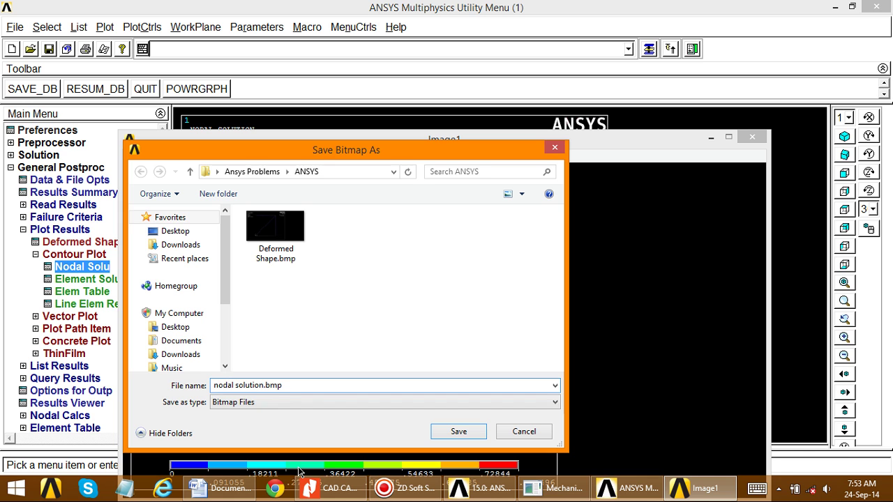
{"action": "left_click", "coordinate": [441, 434]}
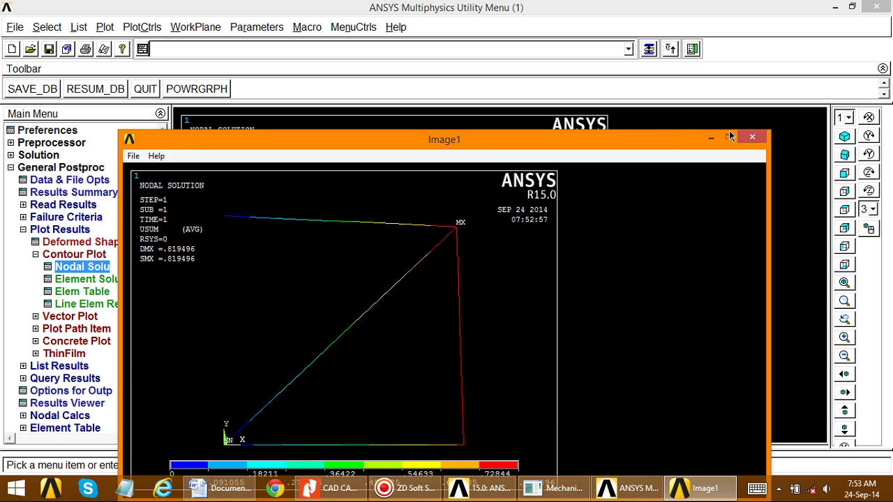
{"action": "left_click", "coordinate": [758, 143]}
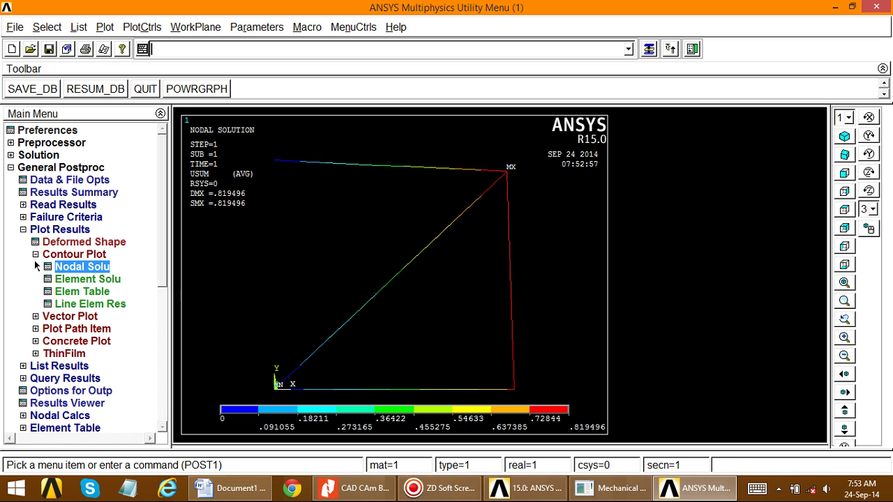
Step: Plot the nodal solution contour of the truss's von Mises stress
{"action": "left_click", "coordinate": [71, 268]}
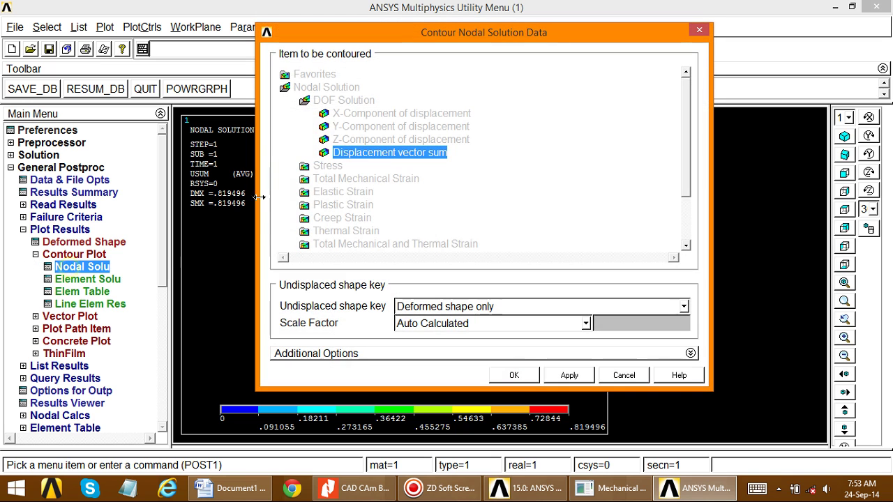
{"action": "left_click", "coordinate": [305, 100]}
{"action": "left_click", "coordinate": [305, 113]}
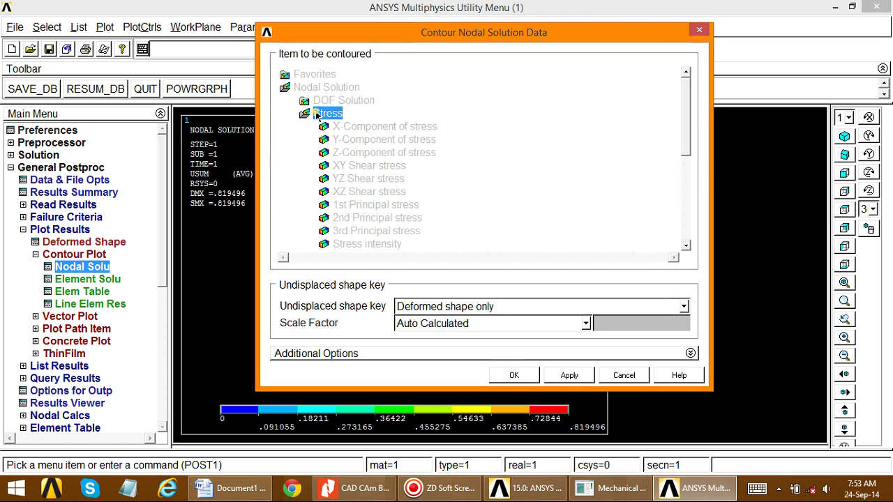
{"action": "left_click_drag", "start_coordinate": [682, 111], "coordinate": [681, 145]}
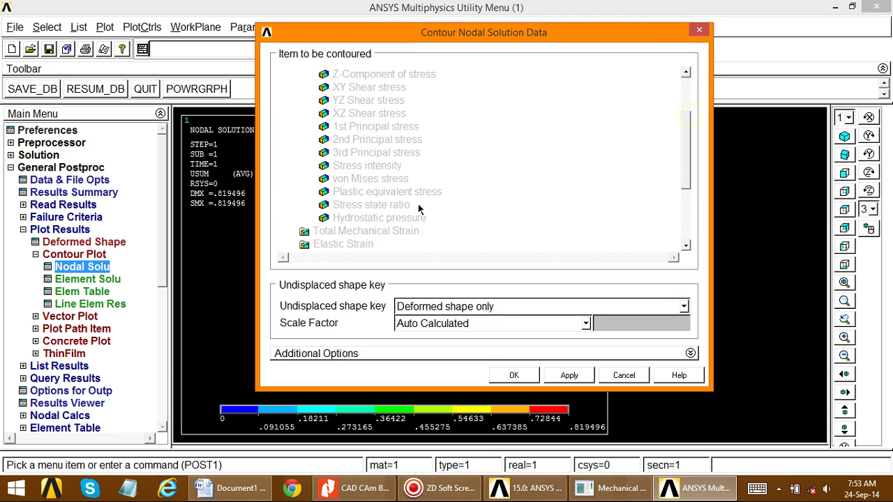
{"action": "left_click", "coordinate": [370, 179]}
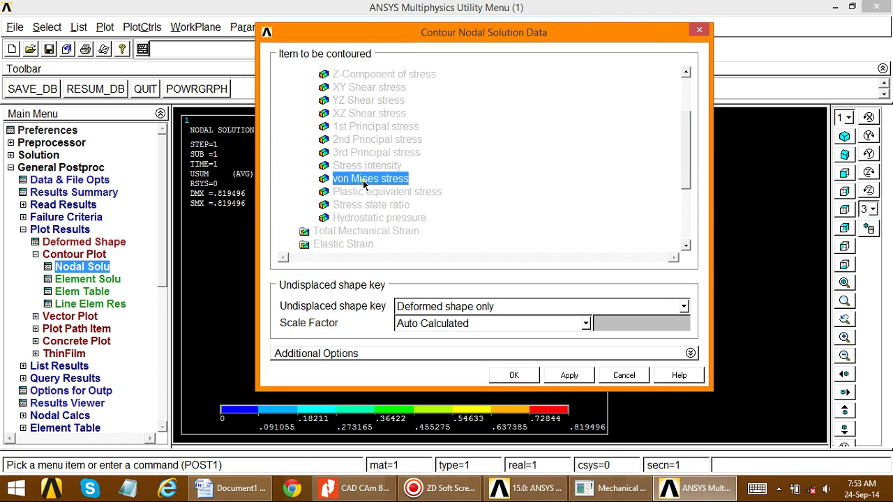
{"action": "left_click", "coordinate": [514, 375]}
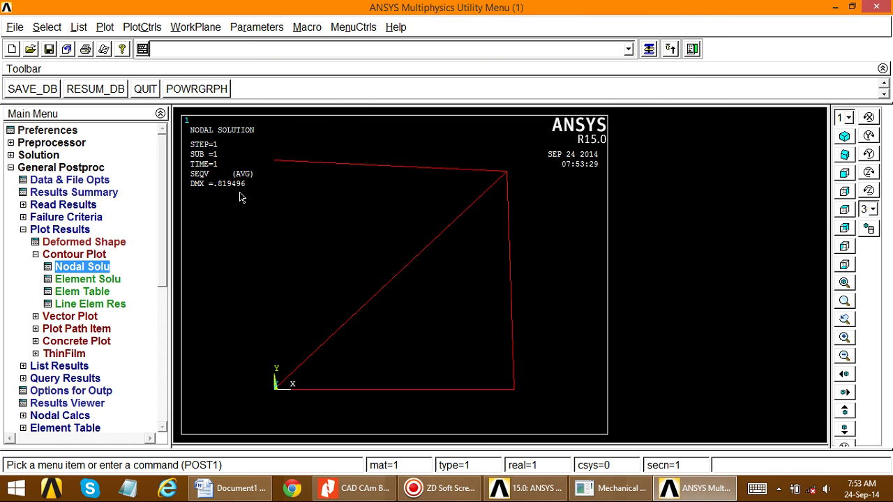
Step: Capture the von Mises stress plot and save it as stress.bmp in the ANSYS folder
{"action": "left_click", "coordinate": [106, 27]}
{"action": "left_click", "coordinate": [141, 31]}
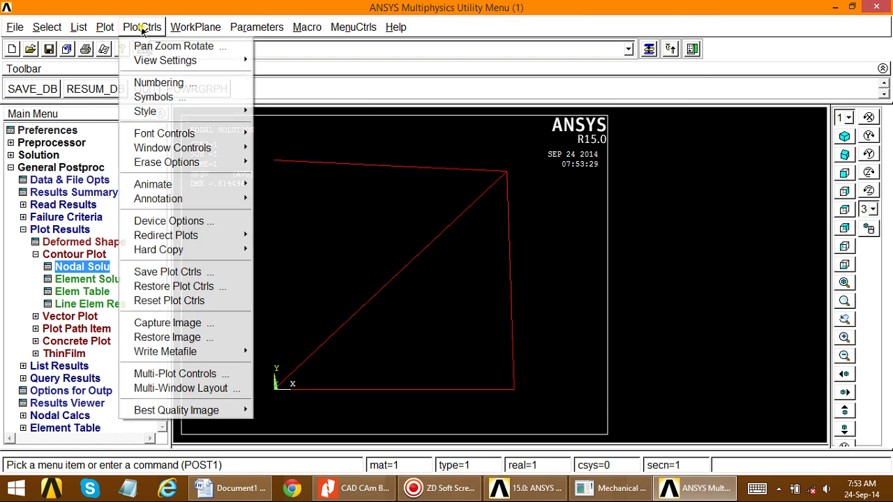
{"action": "left_click", "coordinate": [176, 323]}
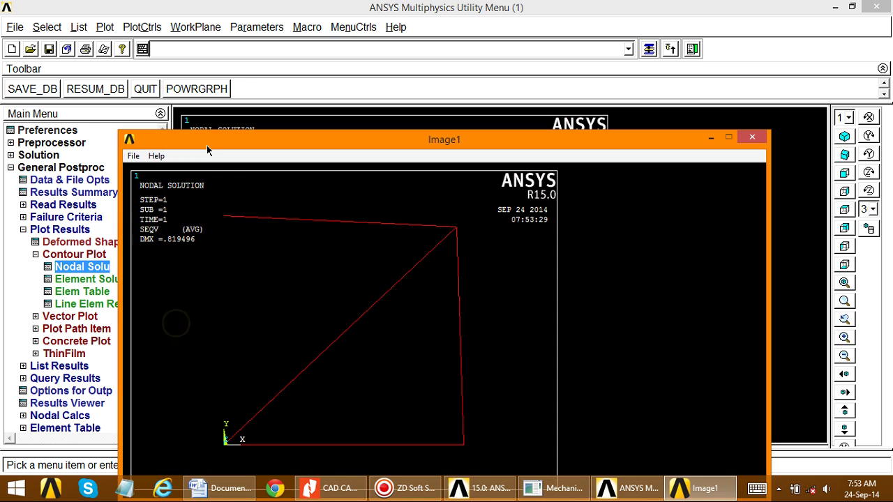
{"action": "left_click", "coordinate": [133, 156]}
{"action": "left_click", "coordinate": [143, 172]}
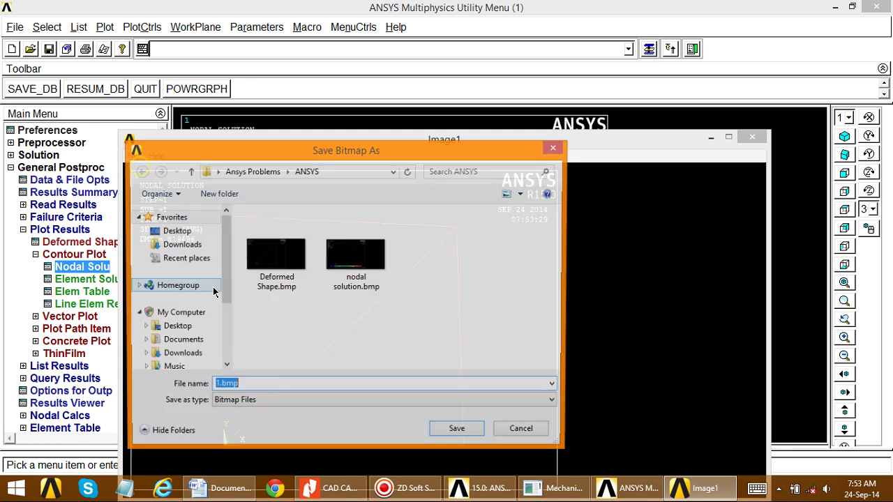
{"action": "key", "text": "BackSpace"}
{"action": "type", "text": "s"}
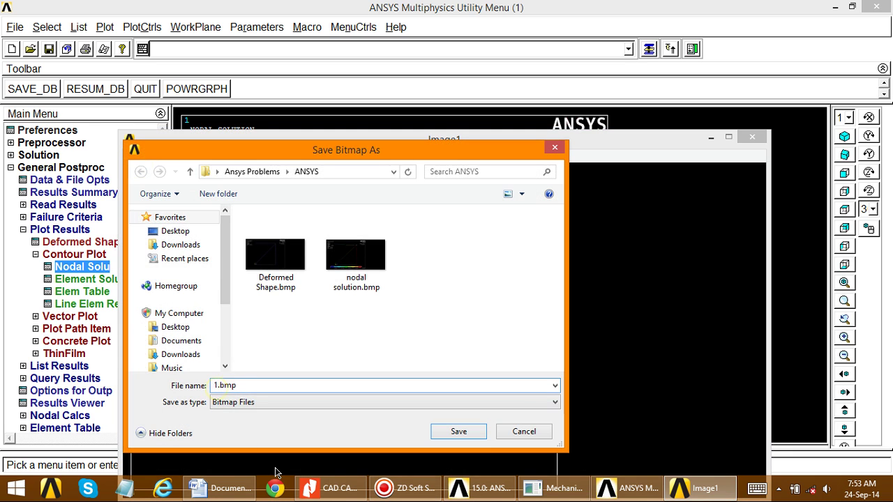
{"action": "key", "text": "BackSpace"}
{"action": "type", "text": "stress"}
{"action": "left_click", "coordinate": [447, 438]}
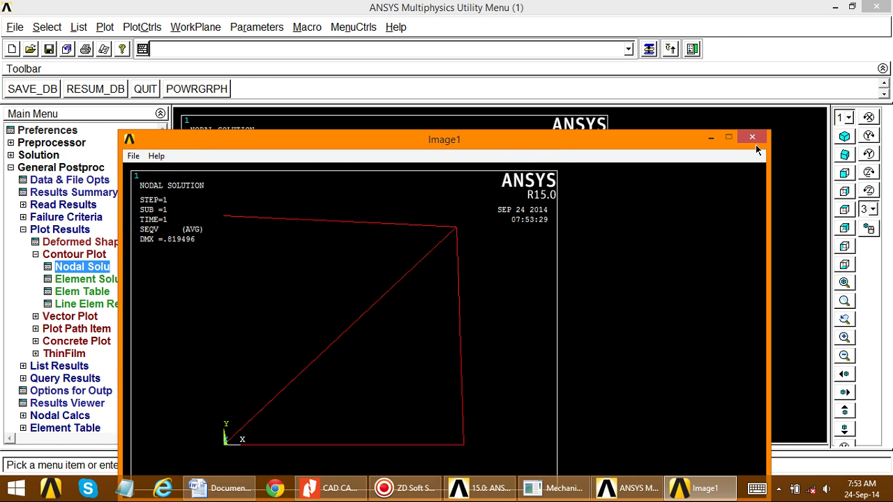
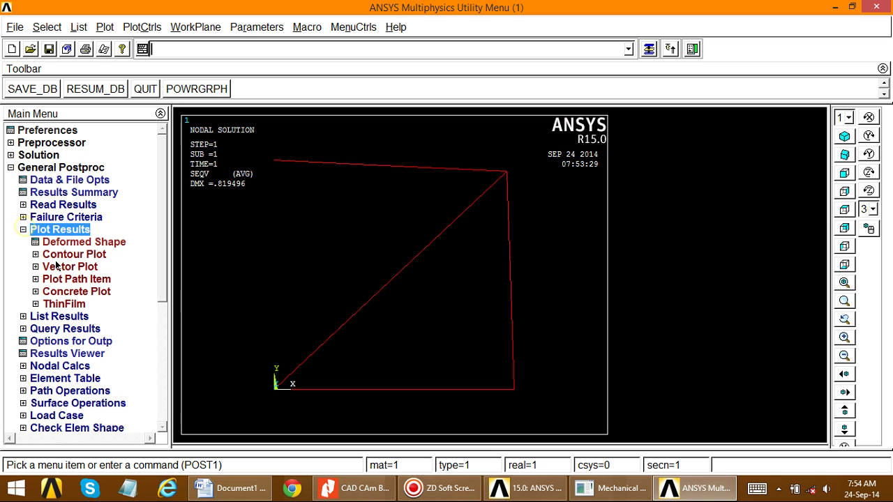
Step: List the nodal solution results for the displacement vector sum
{"action": "left_click", "coordinate": [35, 254]}
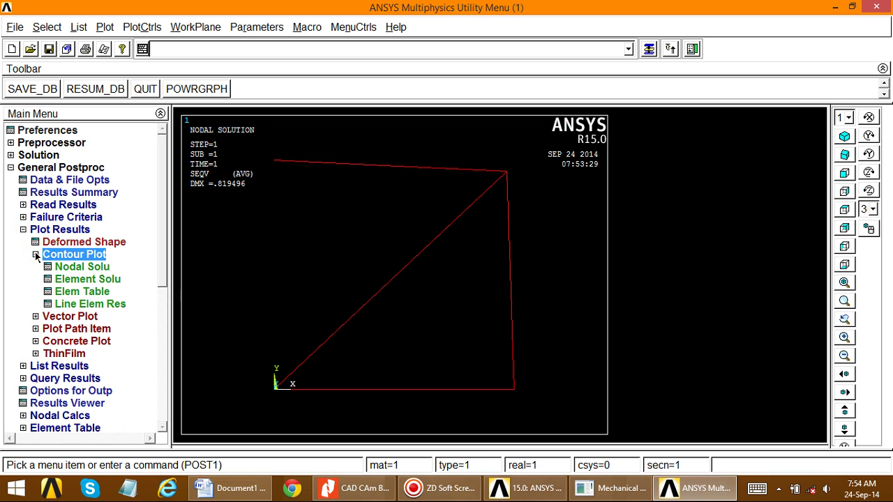
{"action": "left_click", "coordinate": [24, 230]}
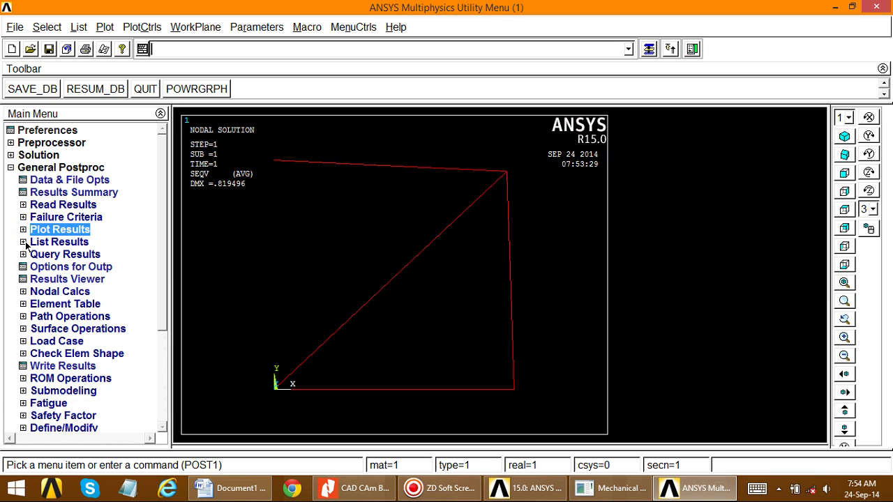
{"action": "left_click", "coordinate": [24, 242]}
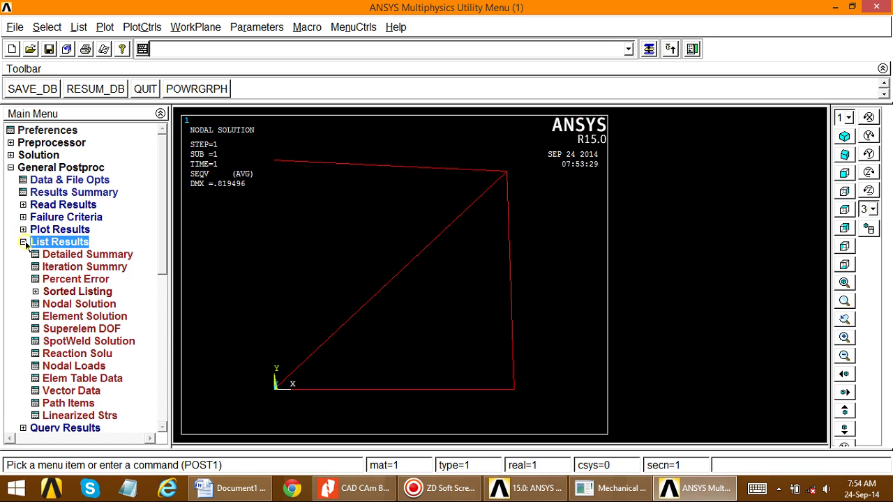
{"action": "left_click", "coordinate": [68, 305]}
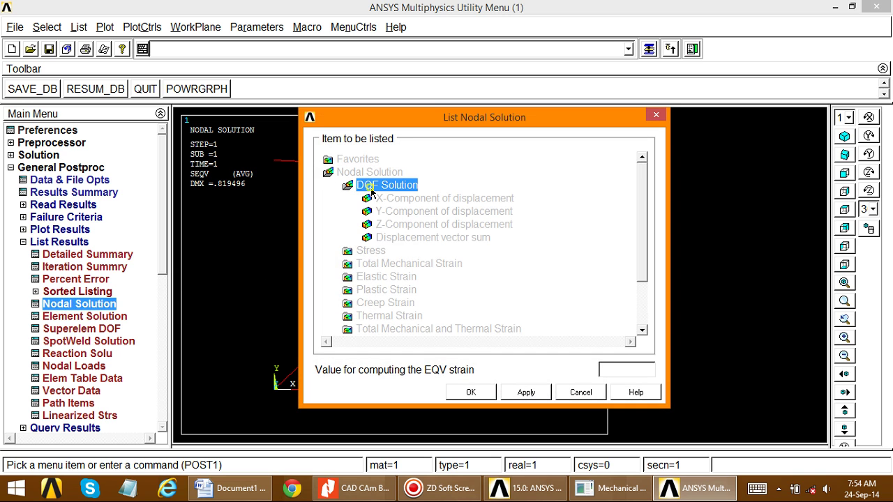
{"action": "left_click", "coordinate": [394, 238]}
{"action": "left_click", "coordinate": [468, 391]}
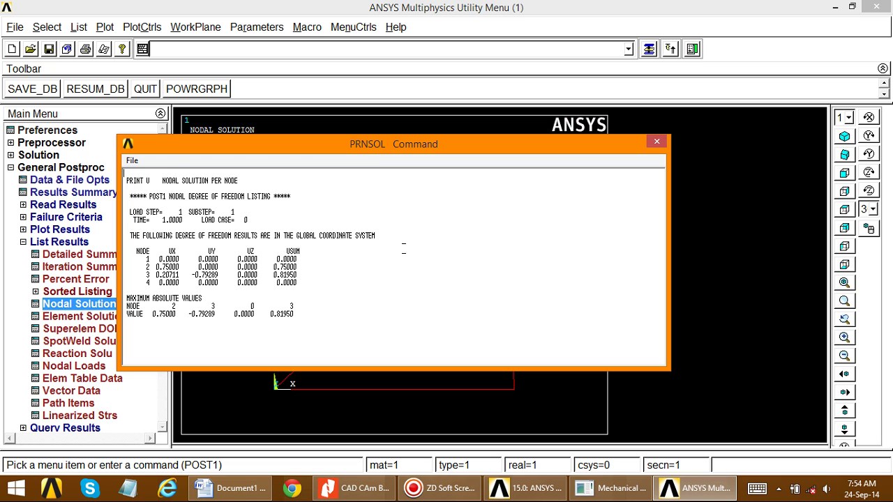
Step: Save the displacement listing as Nodal Solution.lis in the ANSYS folder inside Ansys Problems, and close the listing
{"action": "left_click", "coordinate": [132, 162]}
{"action": "left_click", "coordinate": [150, 175]}
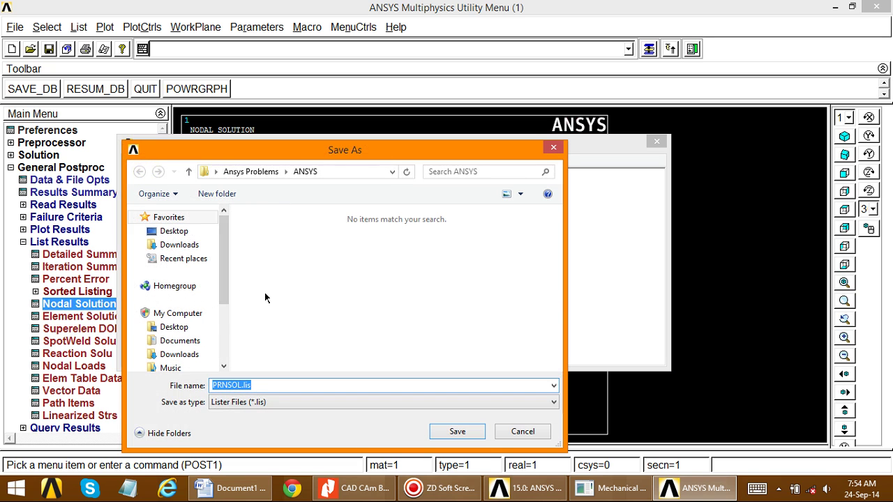
{"action": "left_click", "coordinate": [174, 231]}
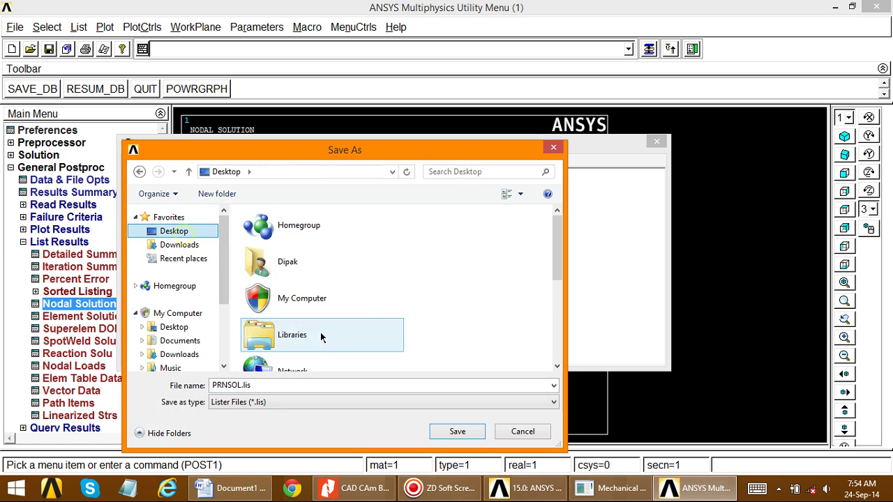
{"action": "scroll", "coordinate": [458, 299], "scroll_direction": "down", "scroll_amount": 3}
{"action": "double_click", "coordinate": [297, 217]}
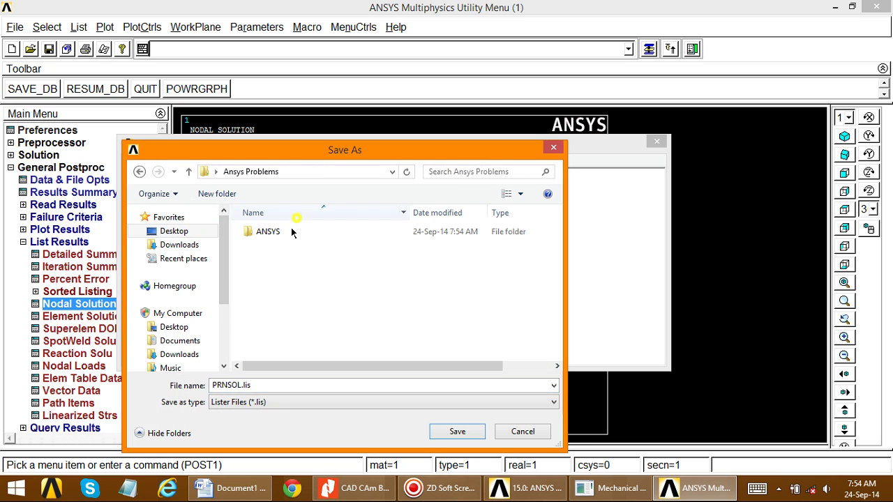
{"action": "double_click", "coordinate": [262, 231]}
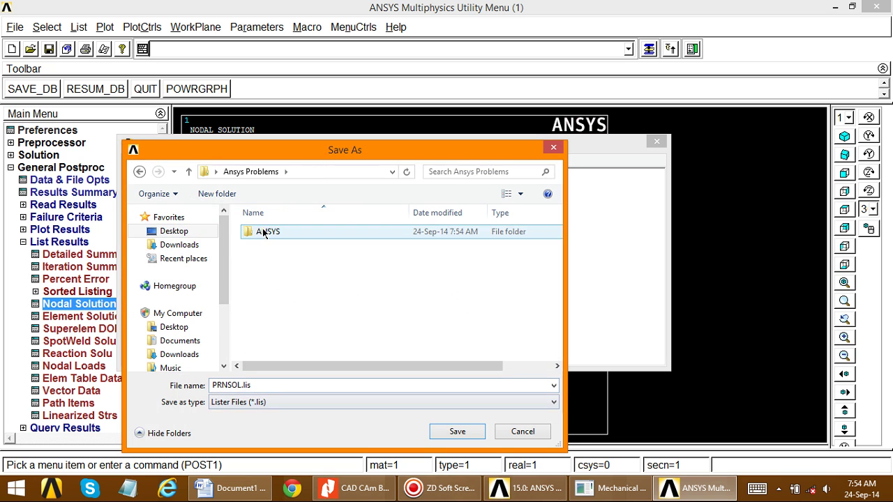
{"action": "left_click", "coordinate": [237, 384]}
{"action": "left_click", "coordinate": [238, 384]}
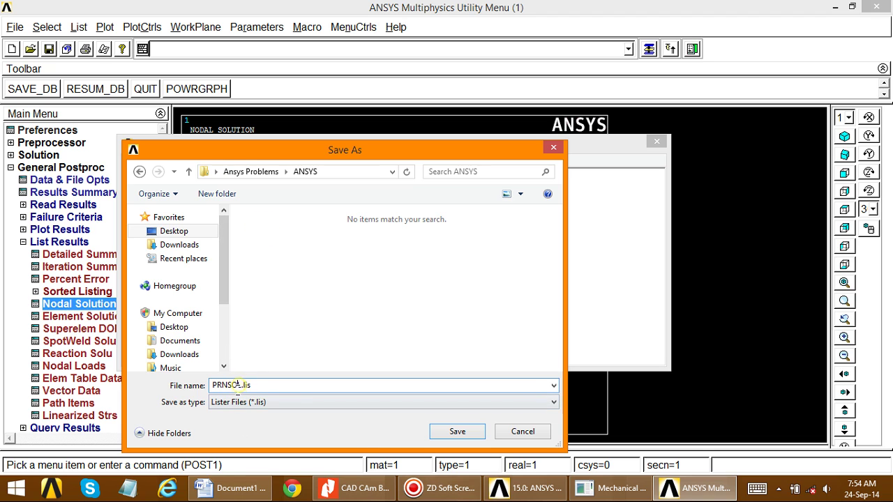
{"action": "double_click", "coordinate": [238, 384]}
{"action": "type", "text": "Nodal Solution"}
{"action": "left_click", "coordinate": [457, 432]}
{"action": "left_click", "coordinate": [656, 143]}
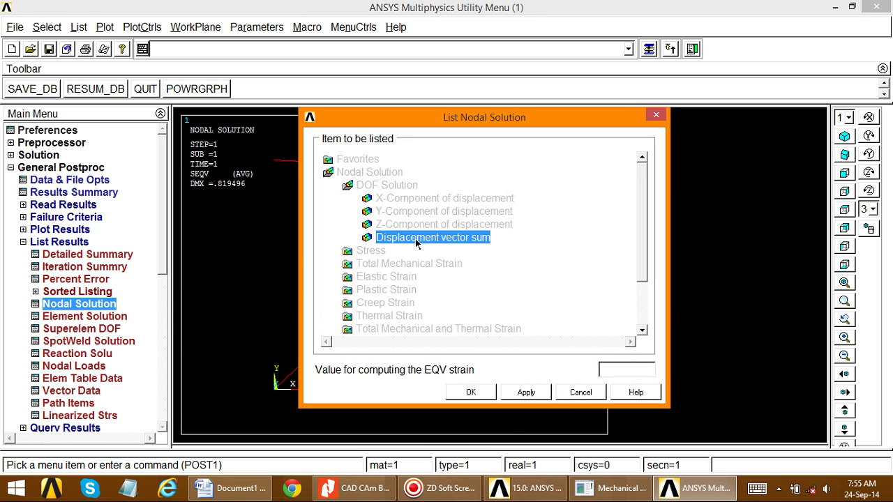
Step: Try to list the nodal solution results for von Mises stress, and close the listing
{"action": "double_click", "coordinate": [362, 185]}
{"action": "double_click", "coordinate": [364, 198]}
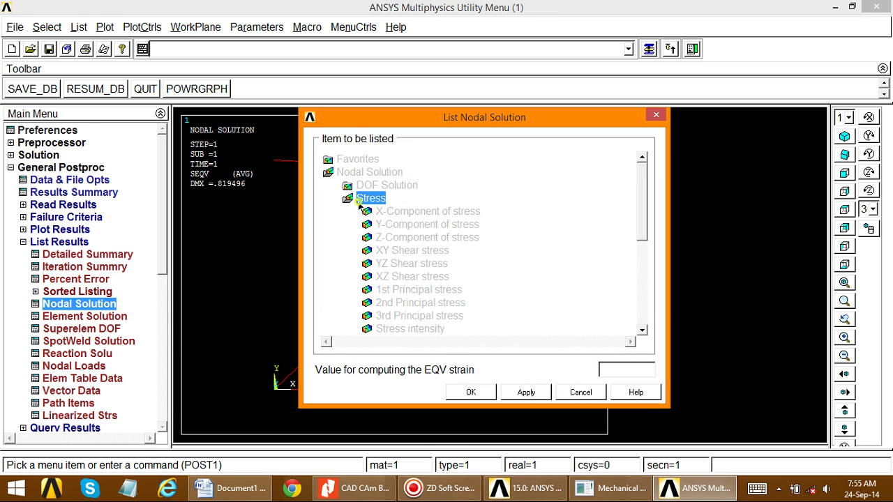
{"action": "scroll", "coordinate": [642, 241], "scroll_direction": "down", "scroll_amount": 1}
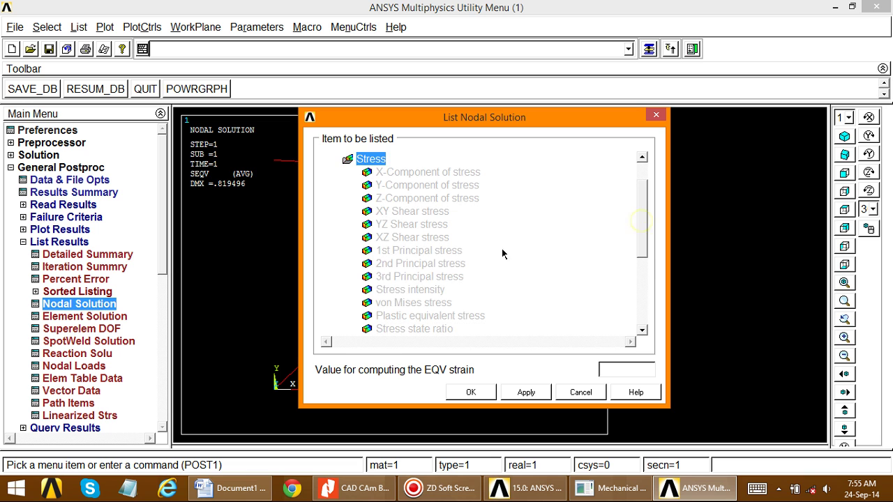
{"action": "left_click", "coordinate": [407, 302]}
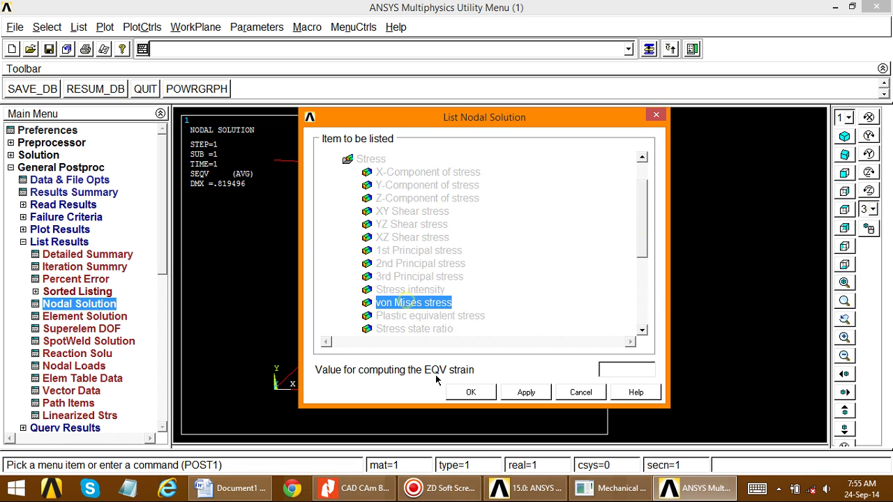
{"action": "left_click", "coordinate": [464, 393]}
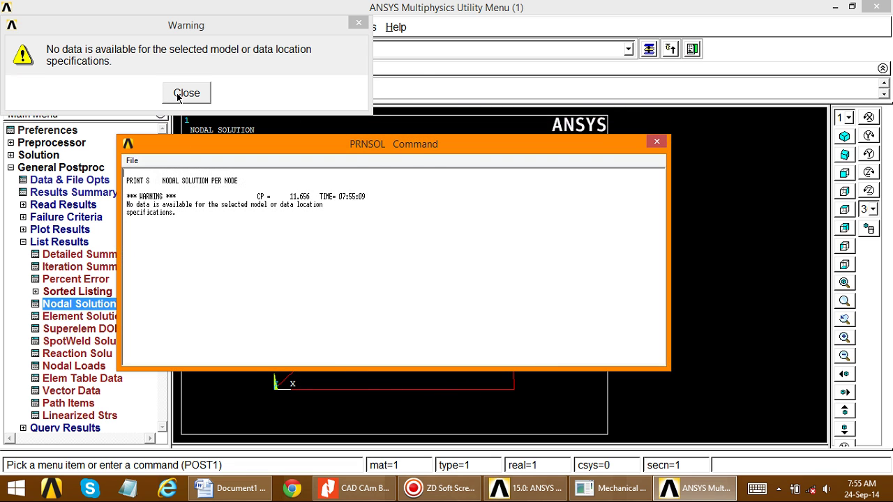
{"action": "left_click", "coordinate": [186, 92]}
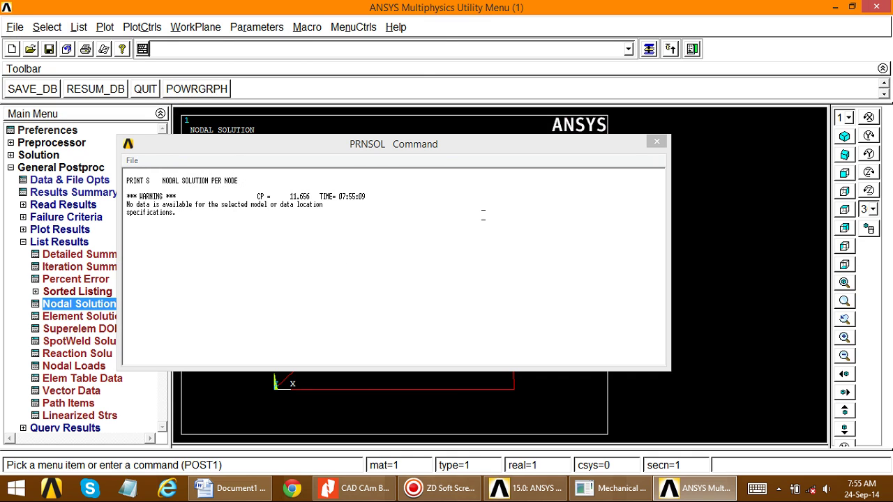
{"action": "left_click", "coordinate": [656, 142]}
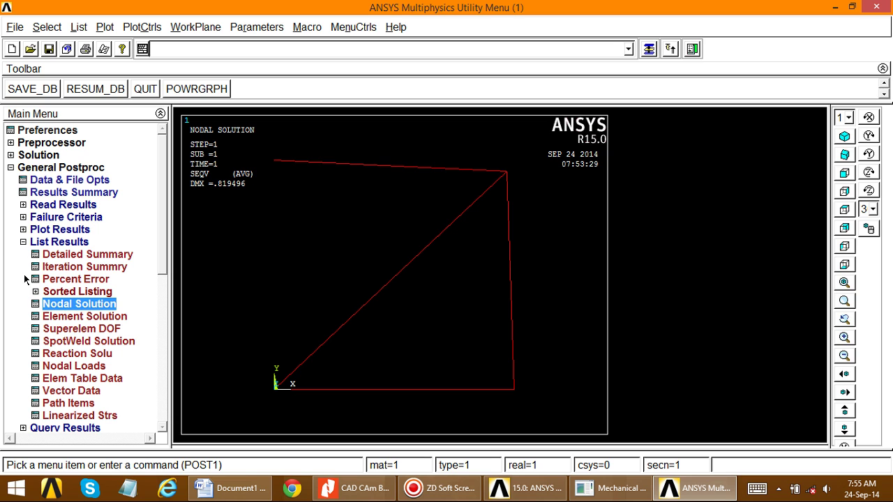
Step: List the reaction solution for all items
{"action": "left_click", "coordinate": [62, 357]}
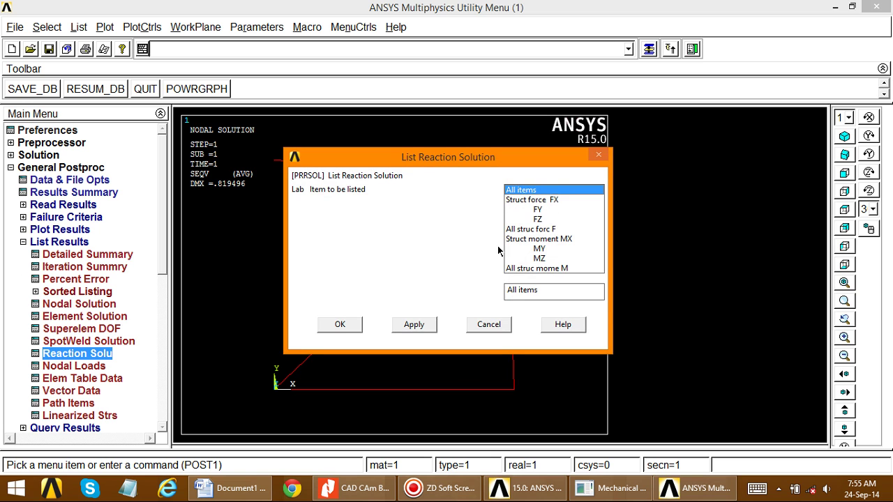
{"action": "left_click", "coordinate": [520, 189]}
{"action": "left_click", "coordinate": [341, 324]}
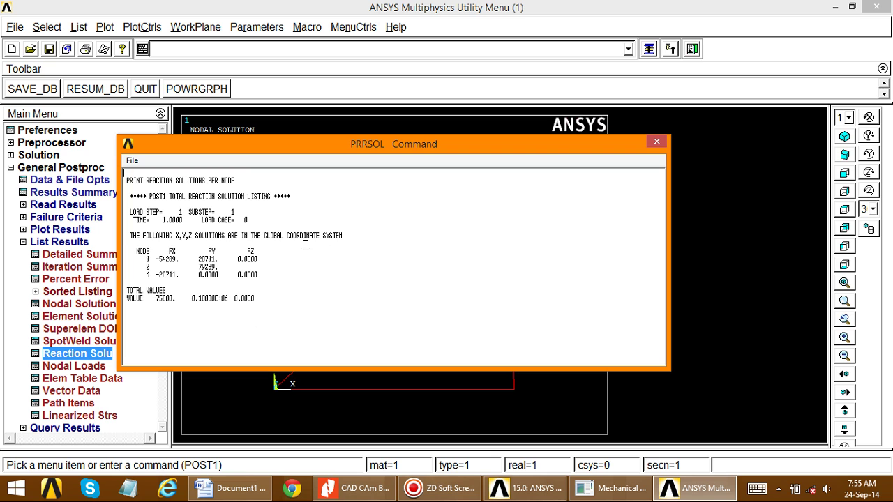
Step: Save the reaction listing as Reaction Solution.lis in the ANSYS folder and close the listing
{"action": "left_click", "coordinate": [132, 160]}
{"action": "left_click", "coordinate": [158, 174]}
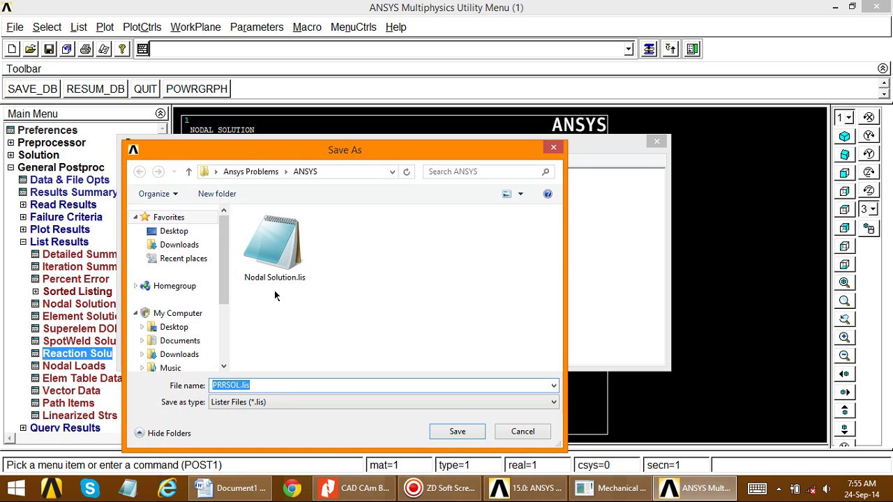
{"action": "double_click", "coordinate": [237, 385]}
{"action": "type", "text": "Reaction Solution"}
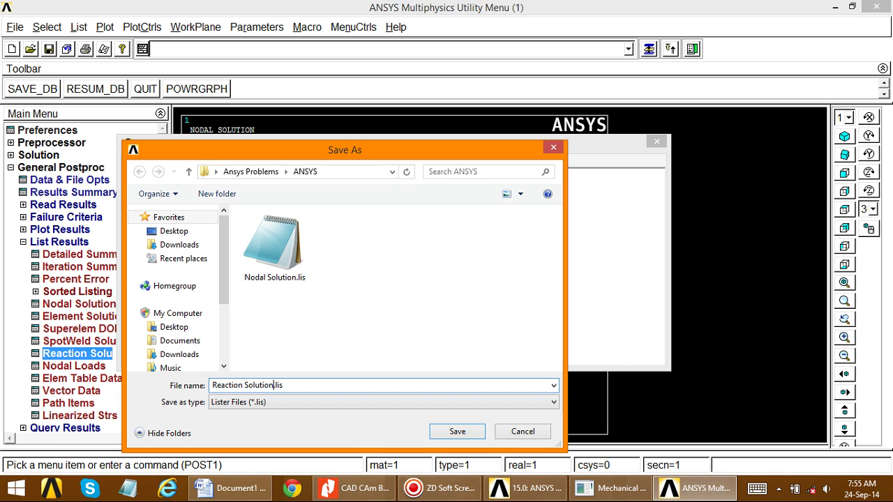
{"action": "left_click", "coordinate": [465, 434]}
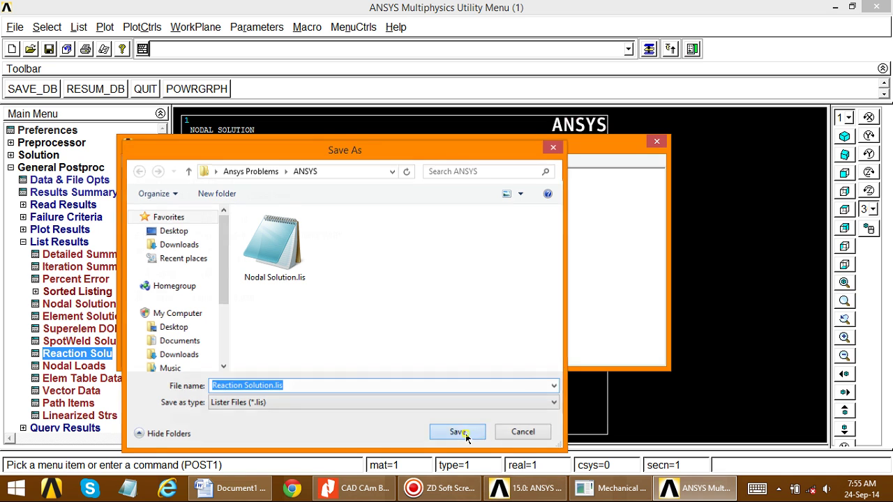
{"action": "left_click", "coordinate": [656, 142]}
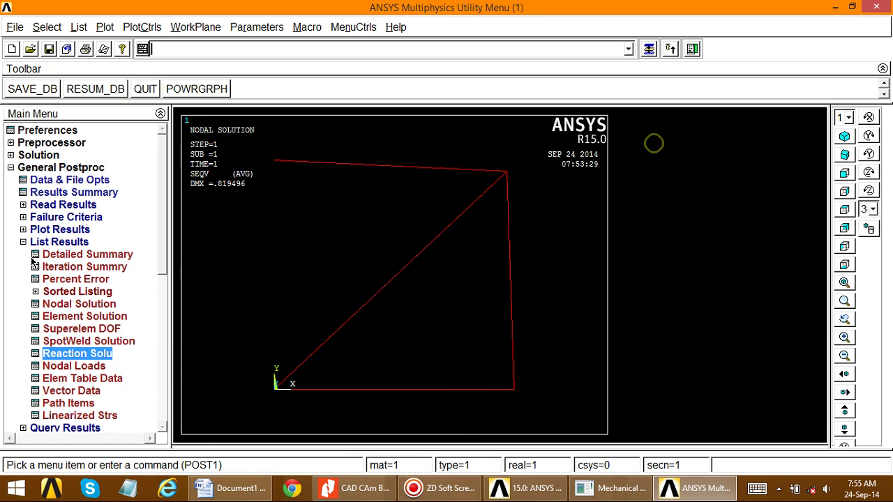
Step: Try to list the element table data before any table item is defined
{"action": "left_click", "coordinate": [23, 242]}
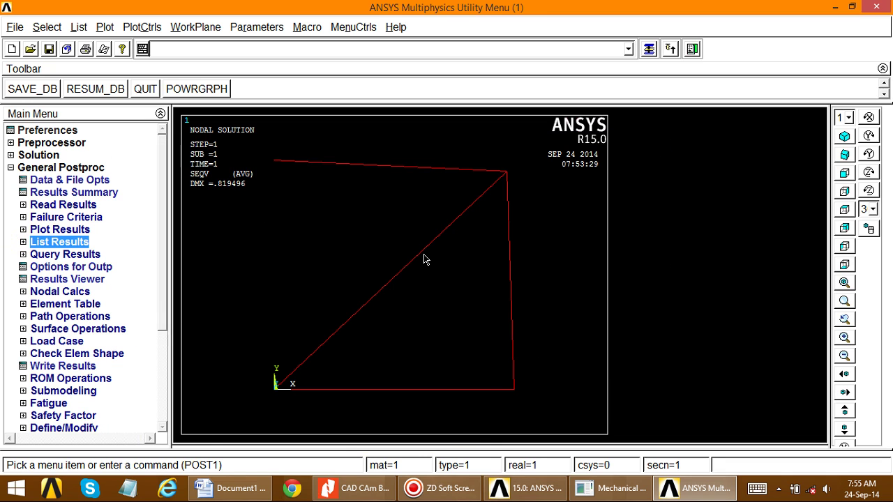
{"action": "left_click", "coordinate": [29, 243]}
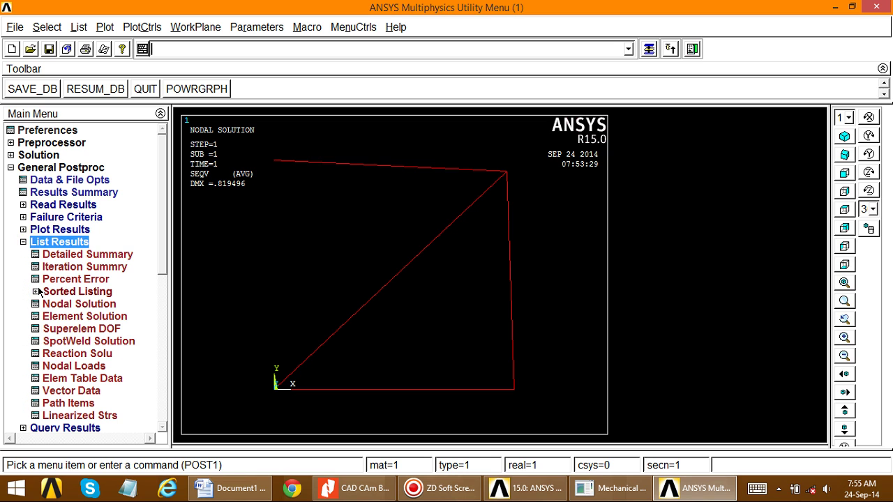
{"action": "left_click", "coordinate": [70, 378]}
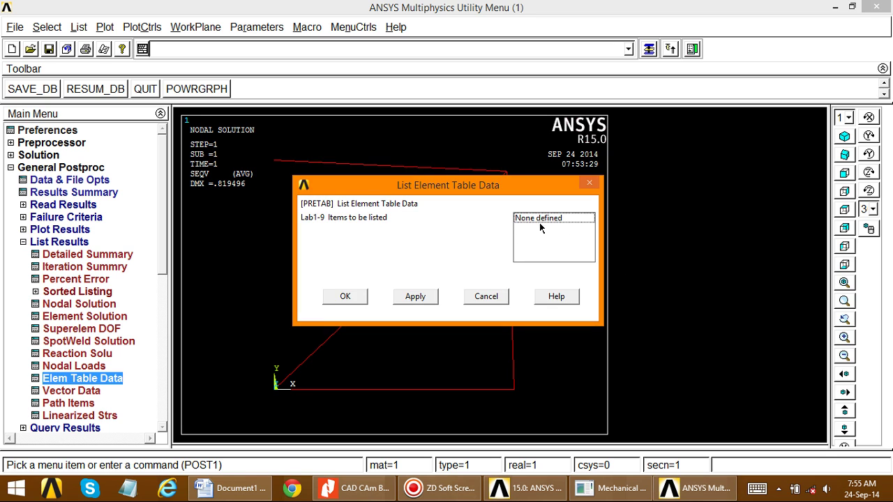
{"action": "left_click", "coordinate": [336, 296]}
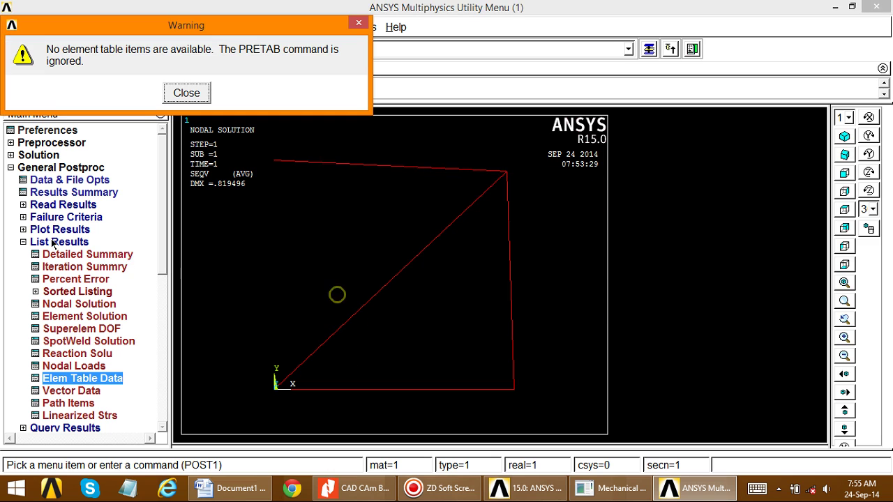
{"action": "left_click", "coordinate": [188, 94]}
Step: Define an element table item labelled Stress, using the by-sequence-number result LS, 1
{"action": "left_click", "coordinate": [23, 241]}
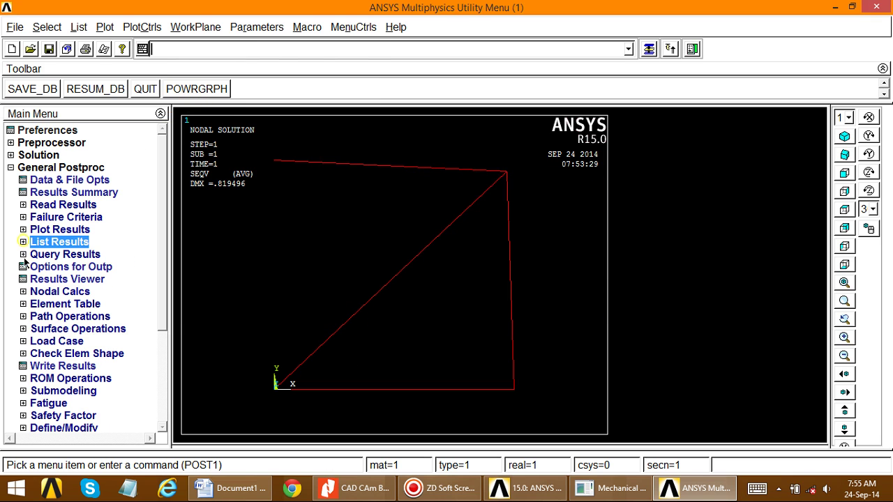
{"action": "left_click", "coordinate": [23, 305]}
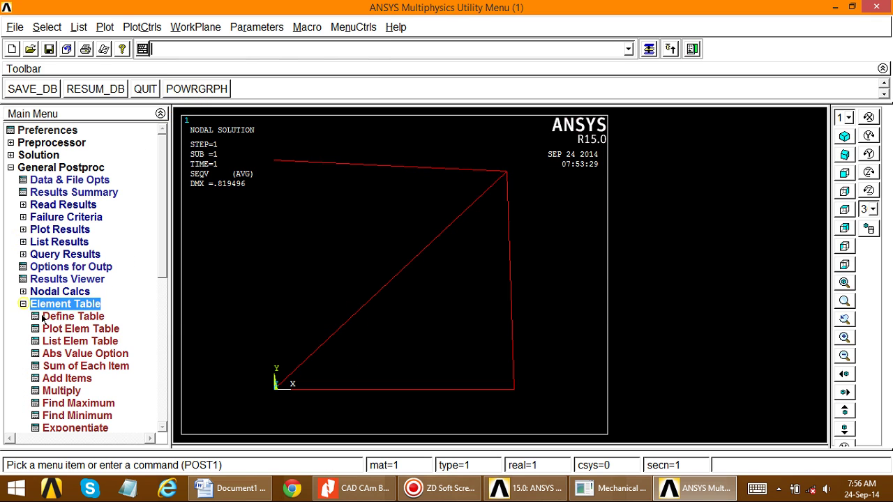
{"action": "left_click", "coordinate": [49, 317]}
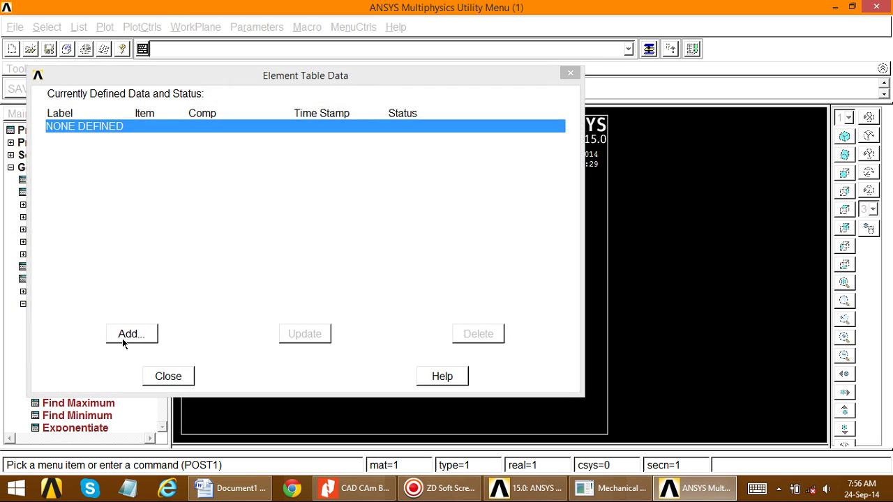
{"action": "left_click", "coordinate": [126, 340]}
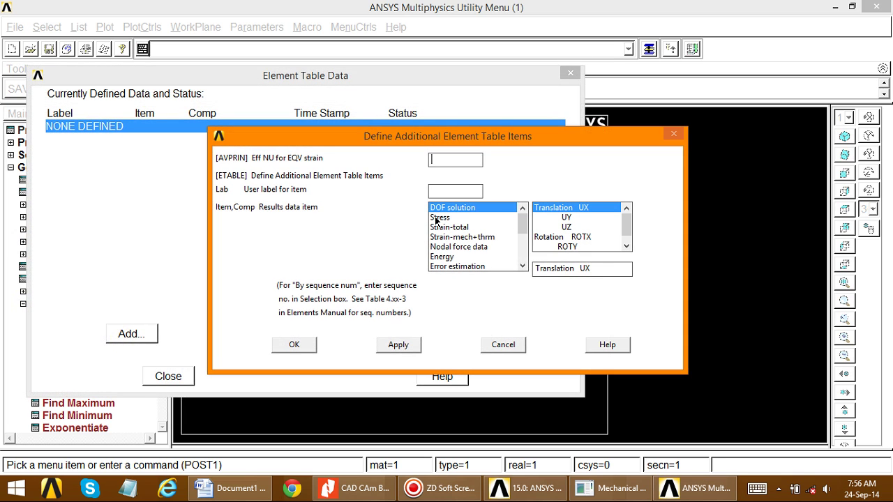
{"action": "left_click_drag", "start_coordinate": [522, 224], "coordinate": [522, 263]}
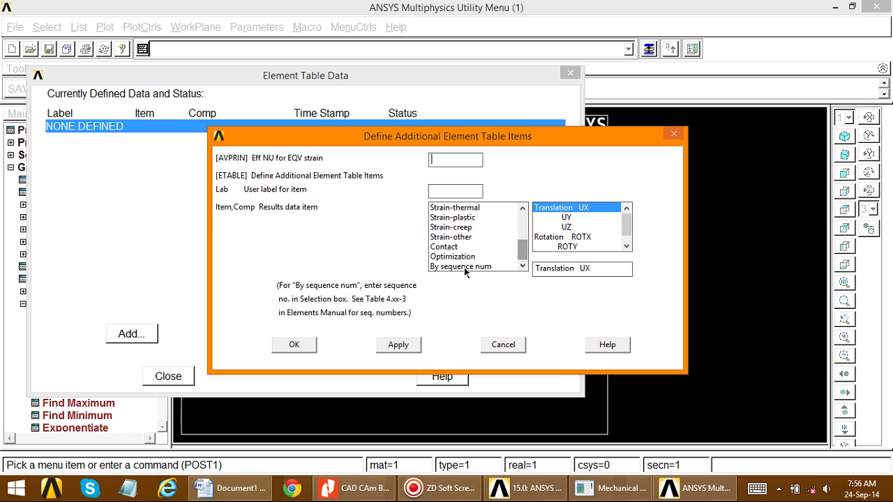
{"action": "left_click", "coordinate": [463, 267]}
{"action": "left_click", "coordinate": [540, 226]}
{"action": "left_click", "coordinate": [550, 268]}
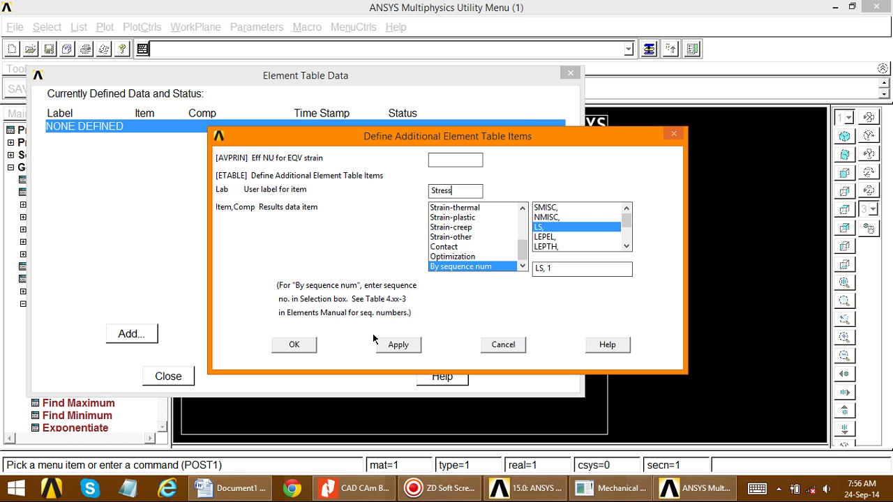
{"action": "left_click", "coordinate": [312, 351]}
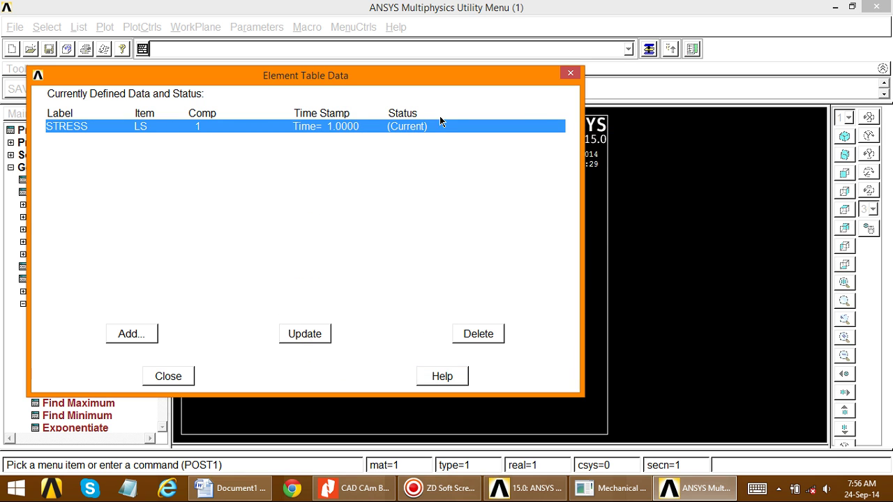
{"action": "left_click", "coordinate": [168, 377]}
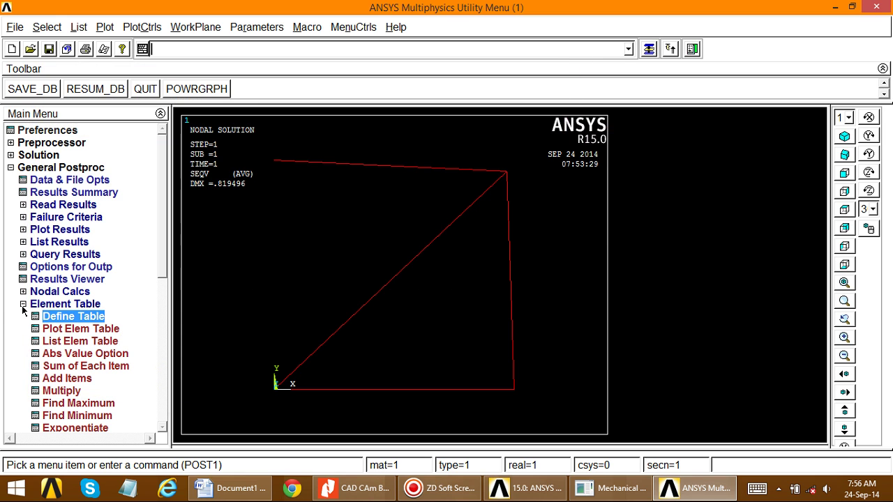
Step: List the element table data for the STRESS item
{"action": "left_click", "coordinate": [23, 304]}
{"action": "left_click", "coordinate": [23, 242]}
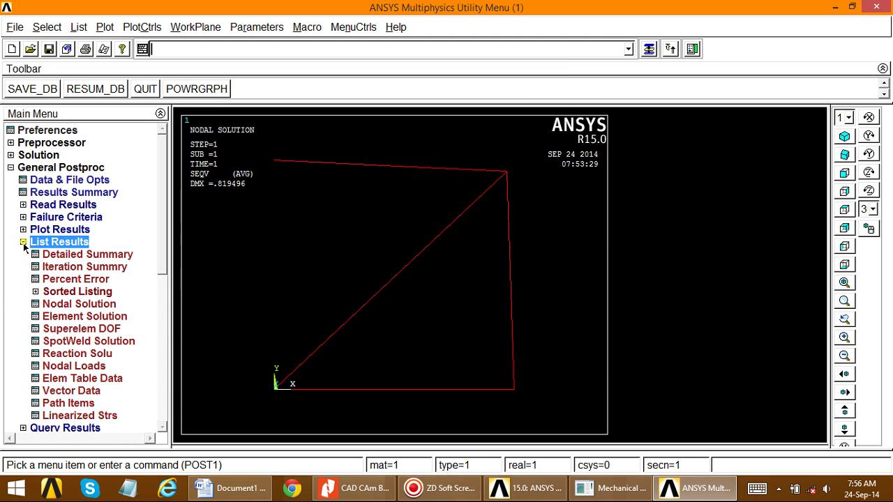
{"action": "left_click", "coordinate": [58, 380]}
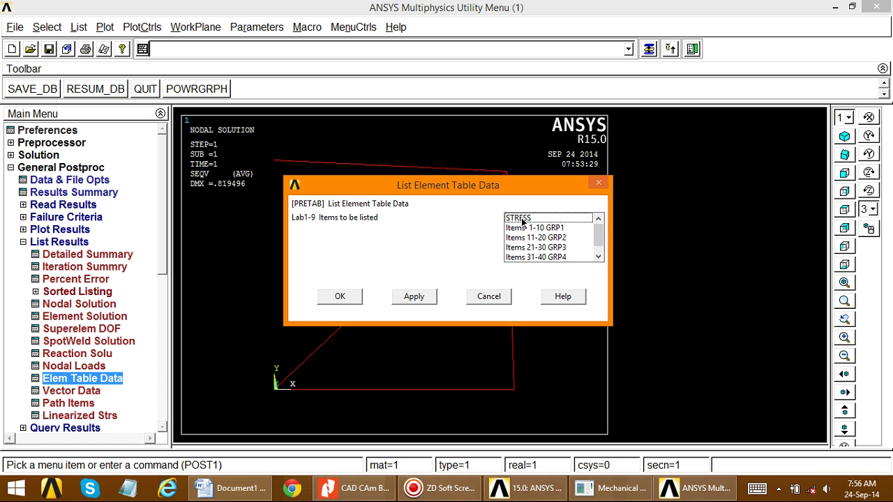
{"action": "left_click", "coordinate": [522, 219]}
{"action": "left_click", "coordinate": [336, 297]}
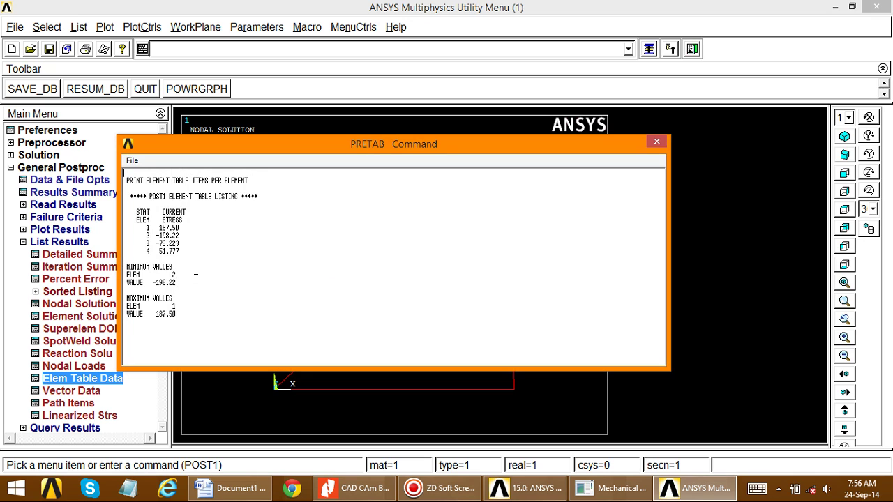
Step: Save the element stress listing as Stress Solution.lis in the ANSYS folder and close the listing
{"action": "left_click", "coordinate": [133, 161]}
{"action": "left_click", "coordinate": [156, 177]}
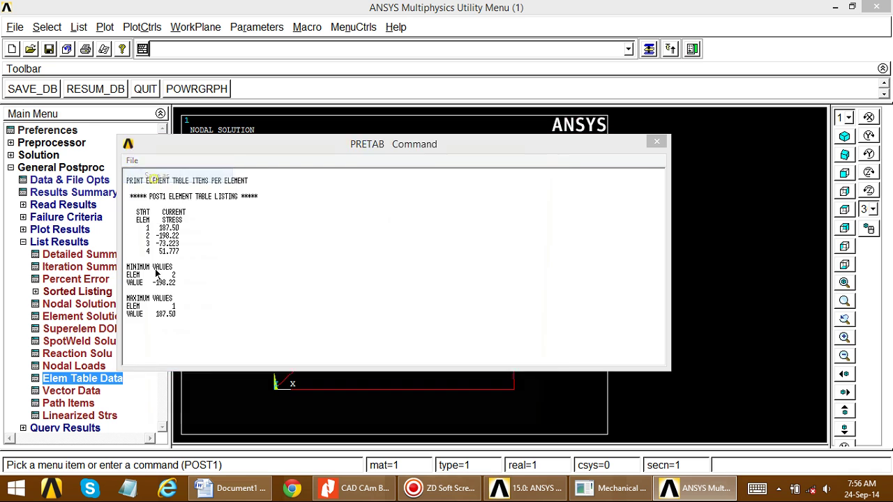
{"action": "left_click", "coordinate": [237, 385]}
{"action": "key", "text": "BackSpace"}
{"action": "key", "text": "BackSpace"}
{"action": "key", "text": "BackSpace"}
{"action": "key", "text": "BackSpace"}
{"action": "key", "text": "BackSpace"}
{"action": "key", "text": "BackSpace"}
{"action": "type", "text": "Stress"}
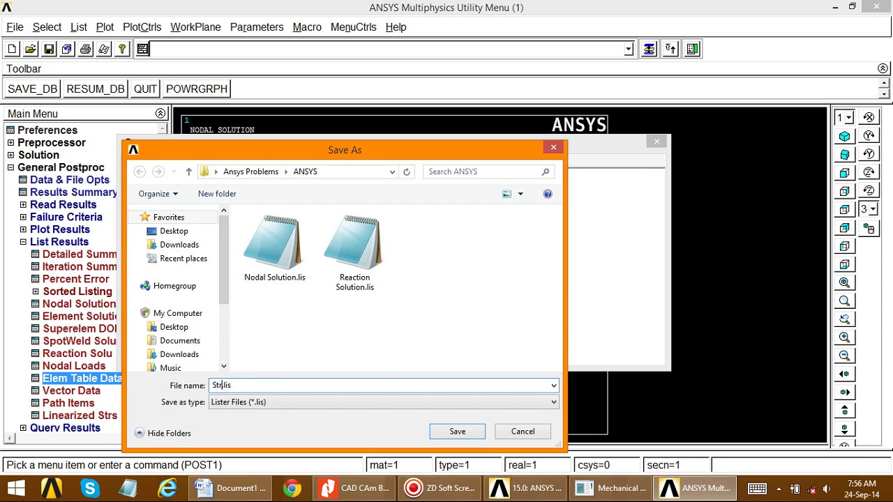
{"action": "type", "text": " t"}
{"action": "type", "text": "Sol"}
{"action": "type", "text": "t"}
{"action": "type", "text": "tion"}
{"action": "left_click", "coordinate": [453, 431]}
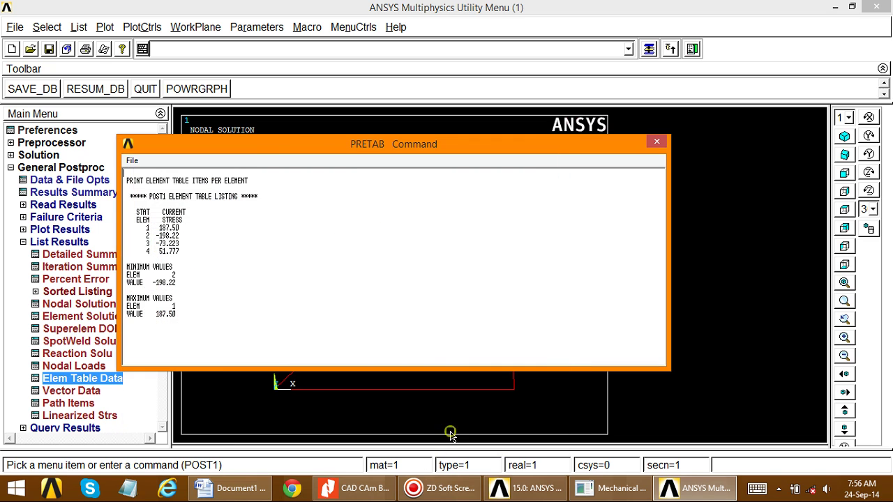
{"action": "left_click", "coordinate": [657, 142]}
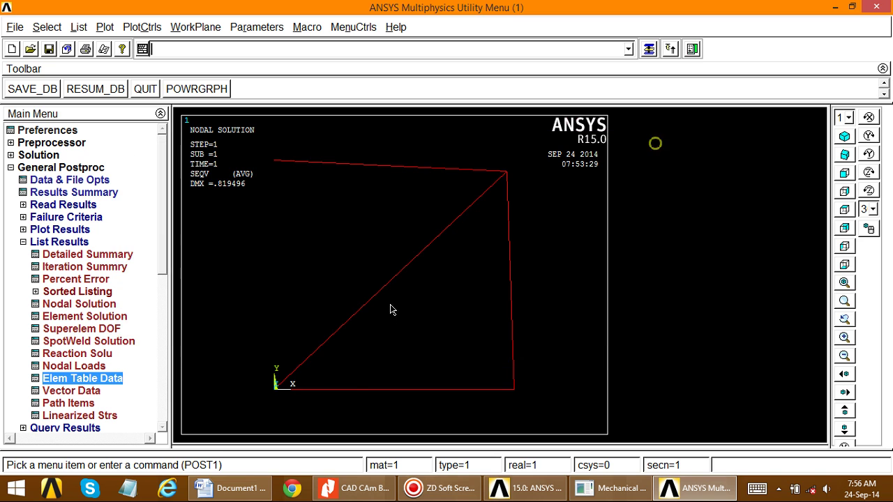
{"action": "left_click", "coordinate": [32, 242]}
{"action": "left_click", "coordinate": [10, 168]}
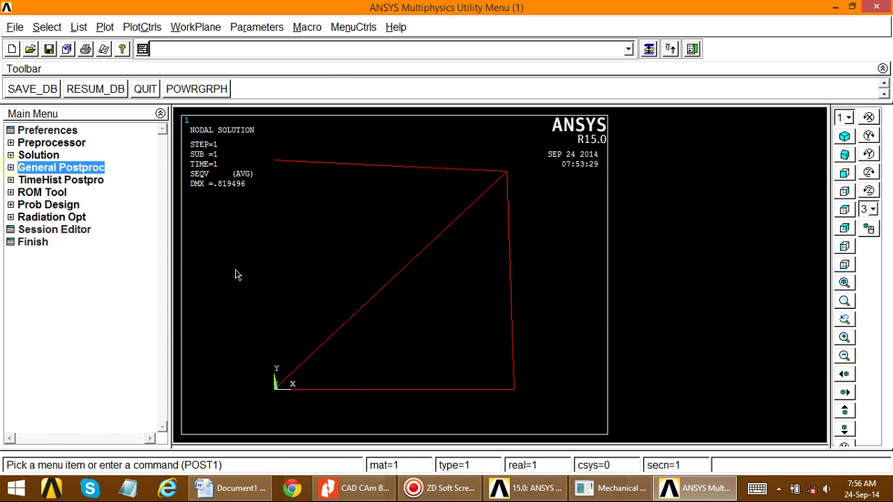
{"action": "left_click", "coordinate": [441, 488]}
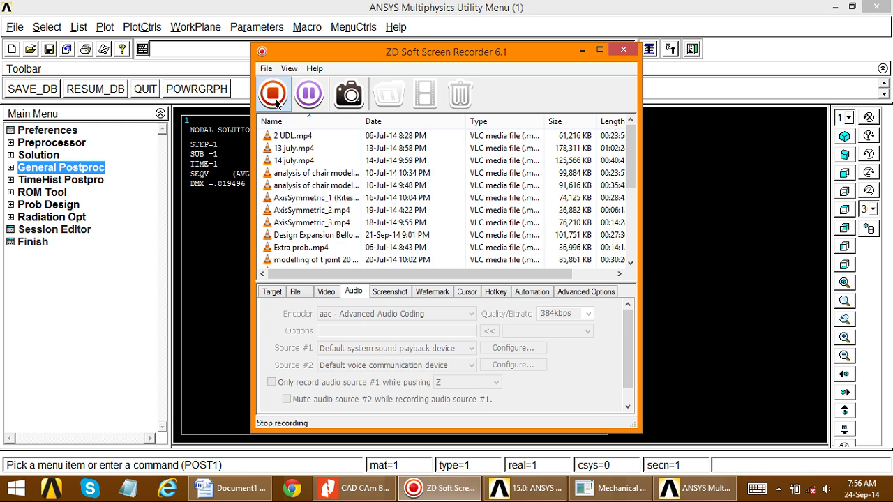